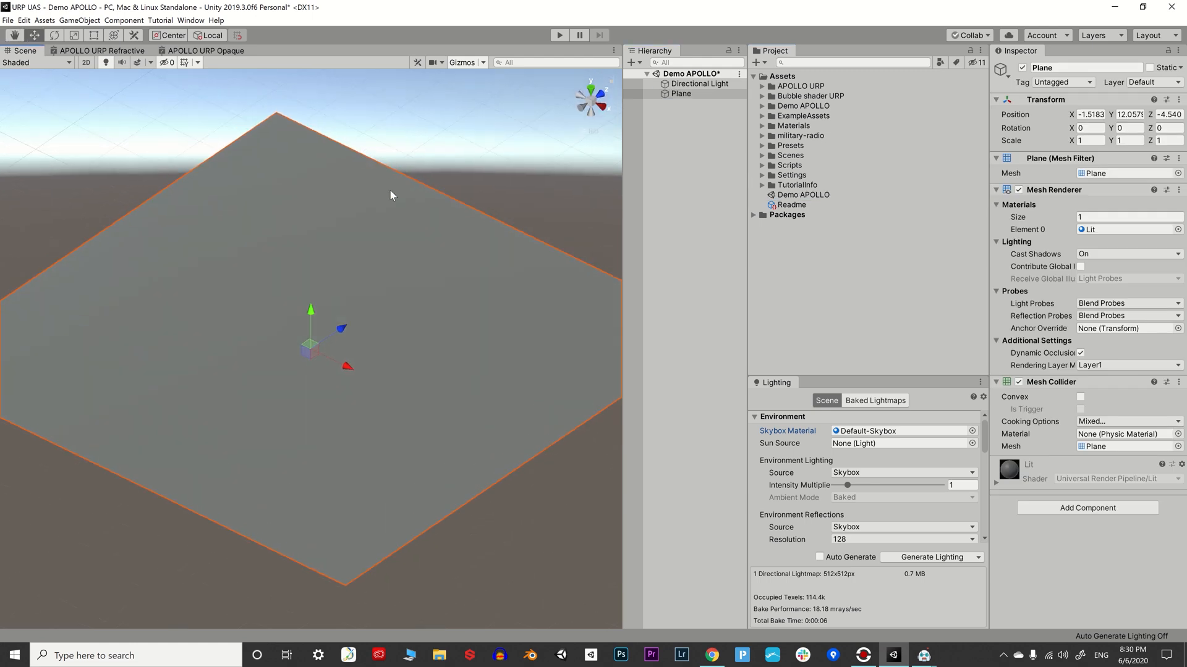
# - Place the radio model from the military-radio source folder on the plane, scaling it up and raising it above the surface
pyautogui.click(762, 135)
pyautogui.click(771, 145)
pyautogui.moveTo(789, 155); pyautogui.dragTo(433, 297)
pyautogui.click(74, 35)
pyautogui.press('w')
pyautogui.moveTo(325, 292); pyautogui.dragTo(337, 234)
pyautogui.keyDown('alt'); pyautogui.moveTo(337, 247); pyautogui.dragTo(557, 260); pyautogui.keyUp('alt')
pyautogui.scroll(5, 346, 297)
pyautogui.click(853, 284)
# - Create a material named Ground and assign it the APOLLO URP Opaque shader
pyautogui.click(756, 63)
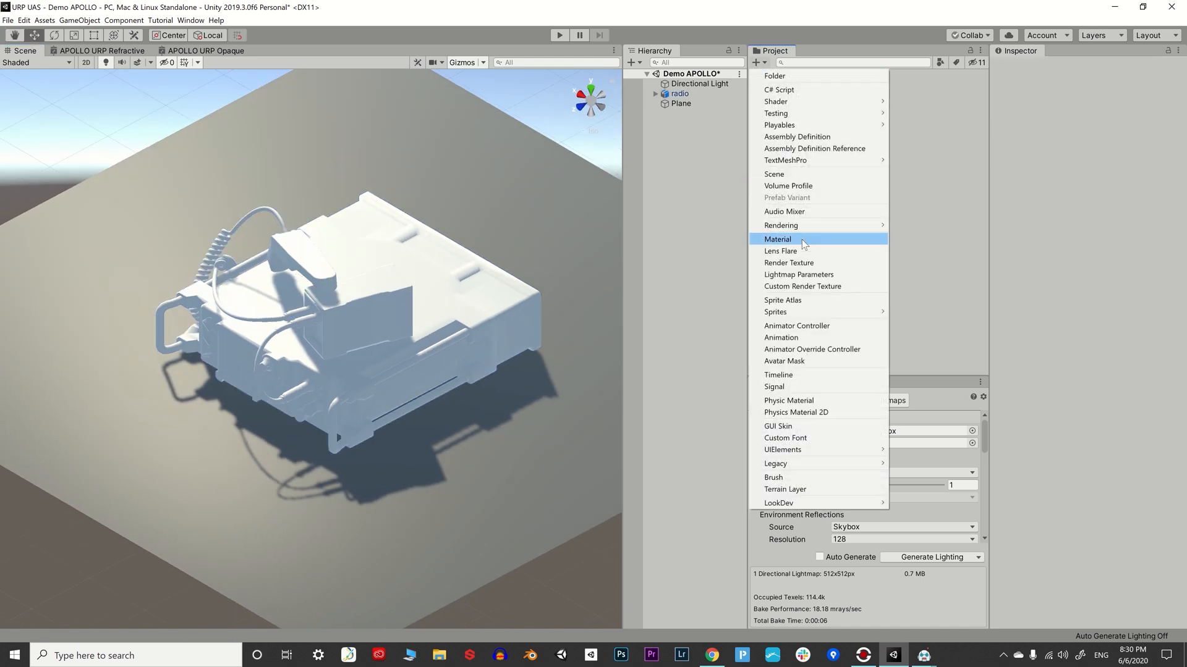
pyautogui.click(781, 239)
pyautogui.write('Ground')
pyautogui.press('Return')
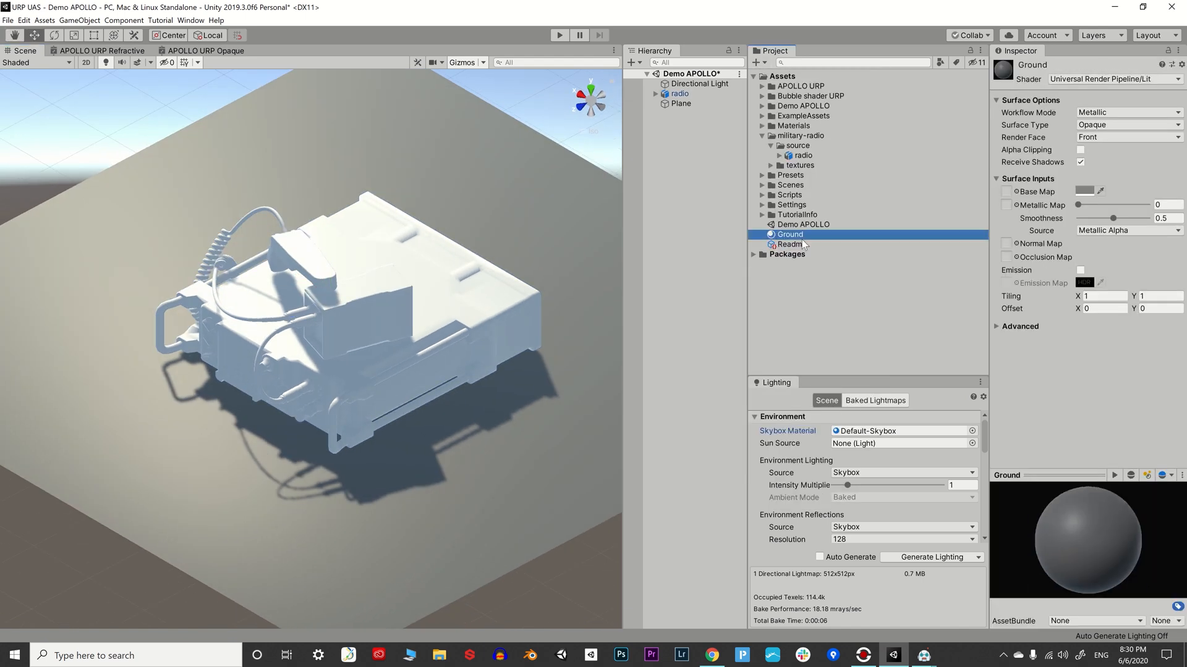
pyautogui.click(1087, 81)
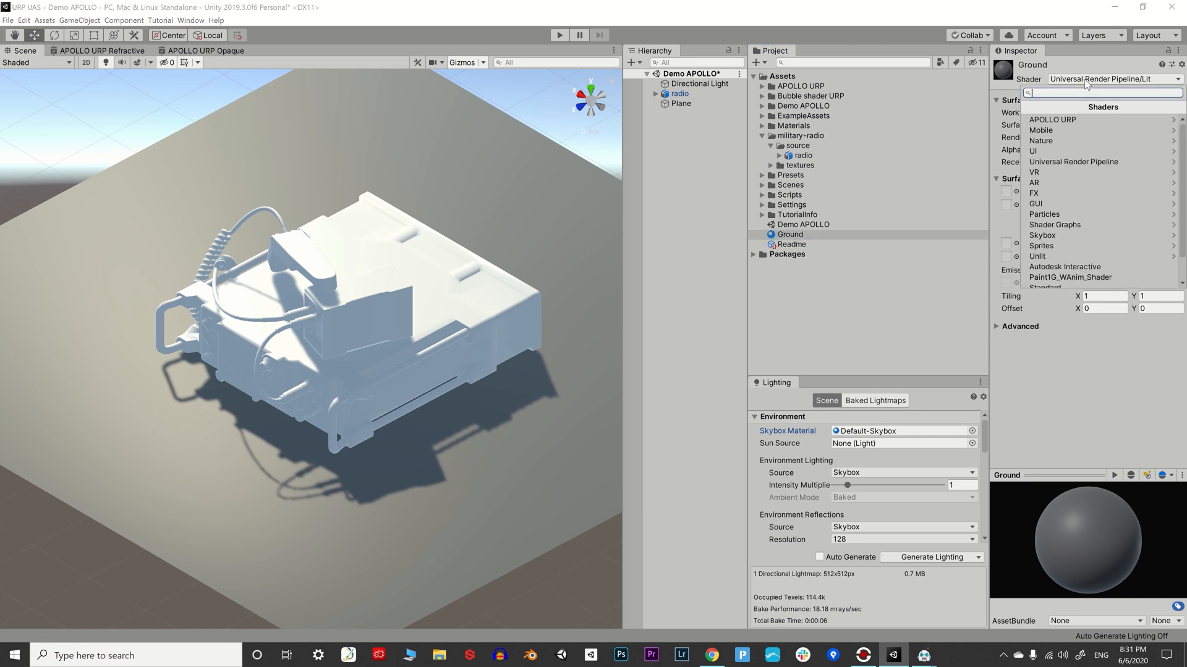
pyautogui.click(1059, 121)
pyautogui.click(1053, 127)
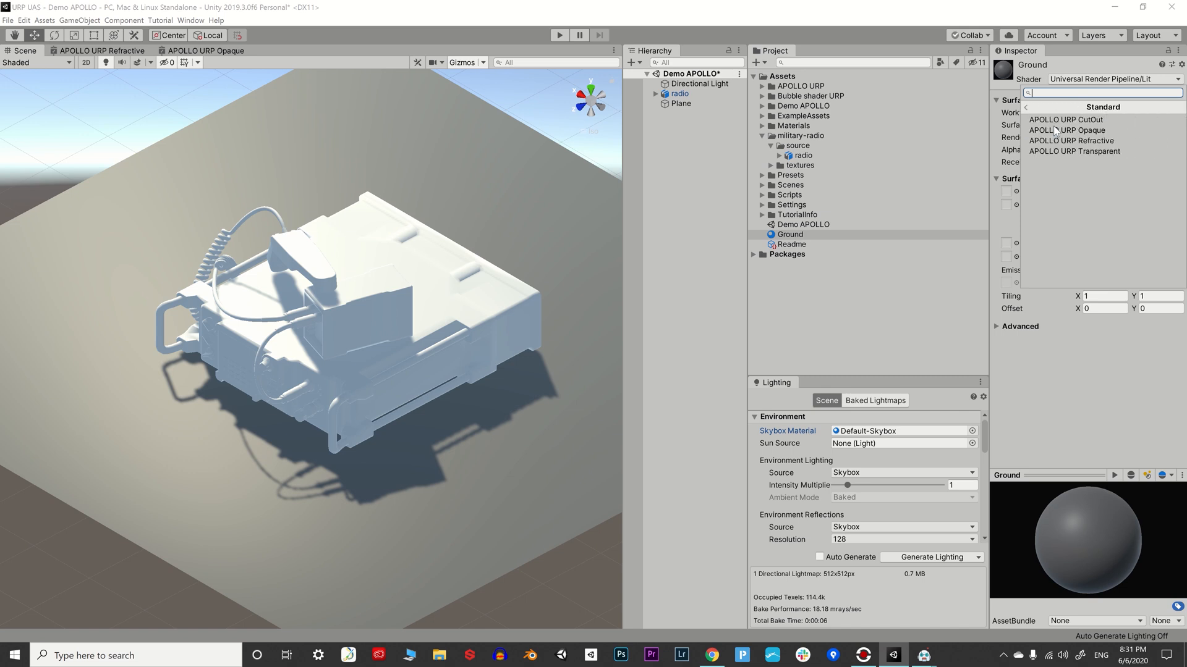
pyautogui.click(1122, 128)
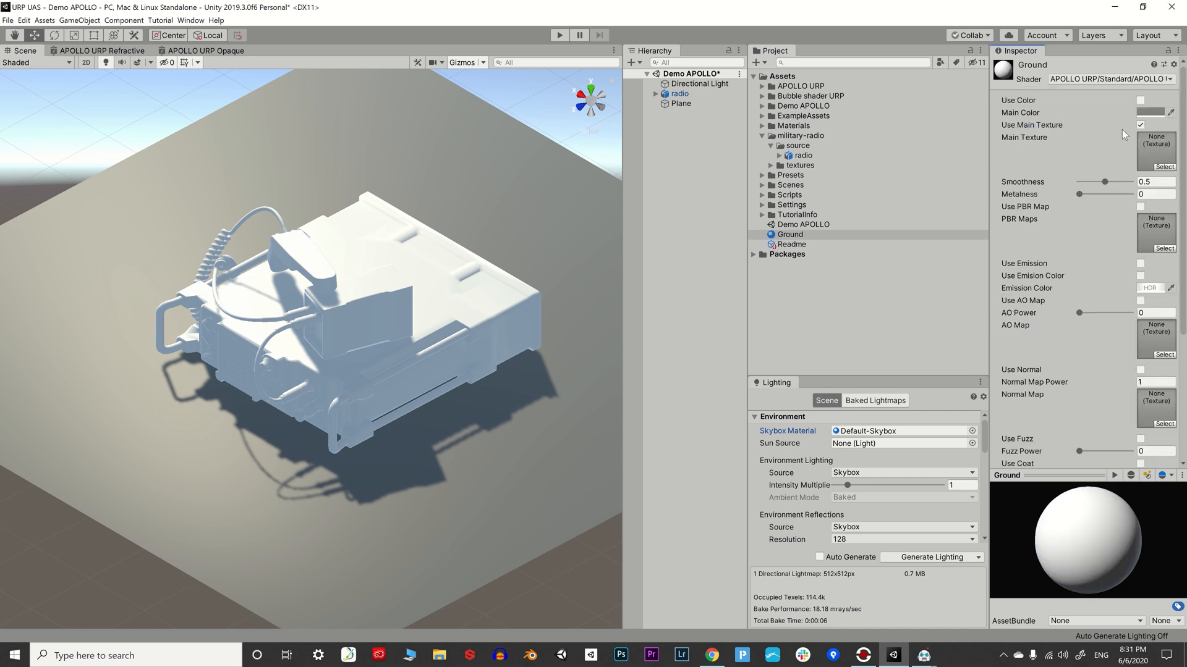
# - Set Drywall_Albedo as the Ground material's main texture and apply the material to the plane
pyautogui.click(1165, 167)
pyautogui.doubleClick(917, 307)
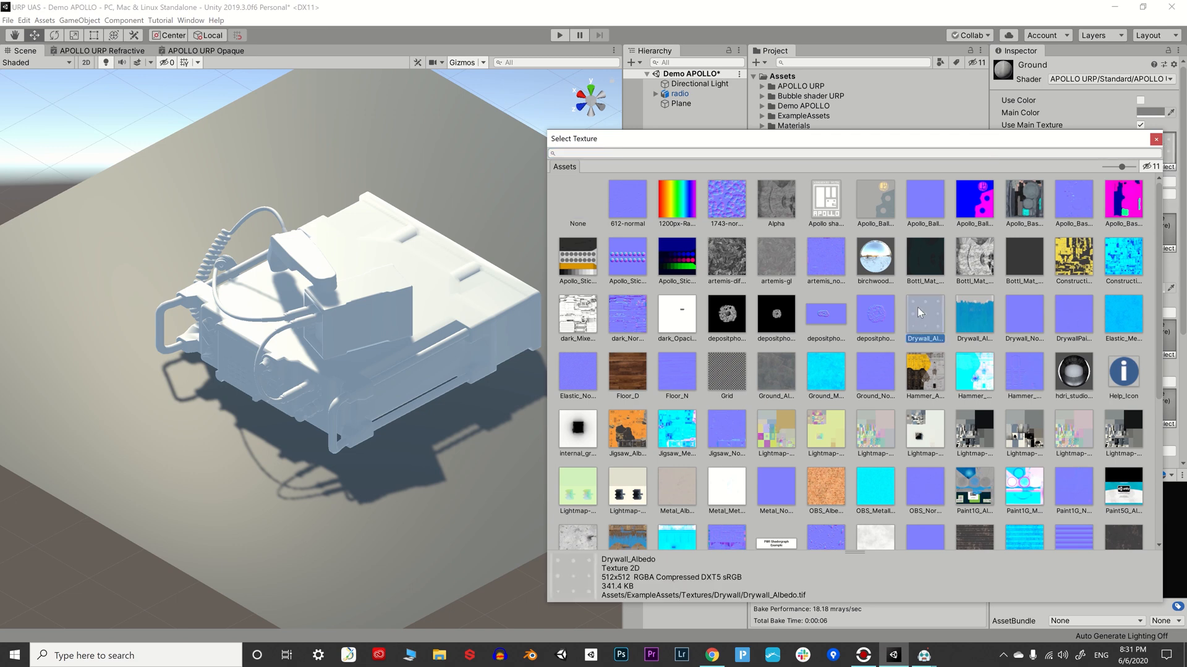
pyautogui.keyDown('alt'); pyautogui.moveTo(480, 334); pyautogui.dragTo(440, 338); pyautogui.keyUp('alt')
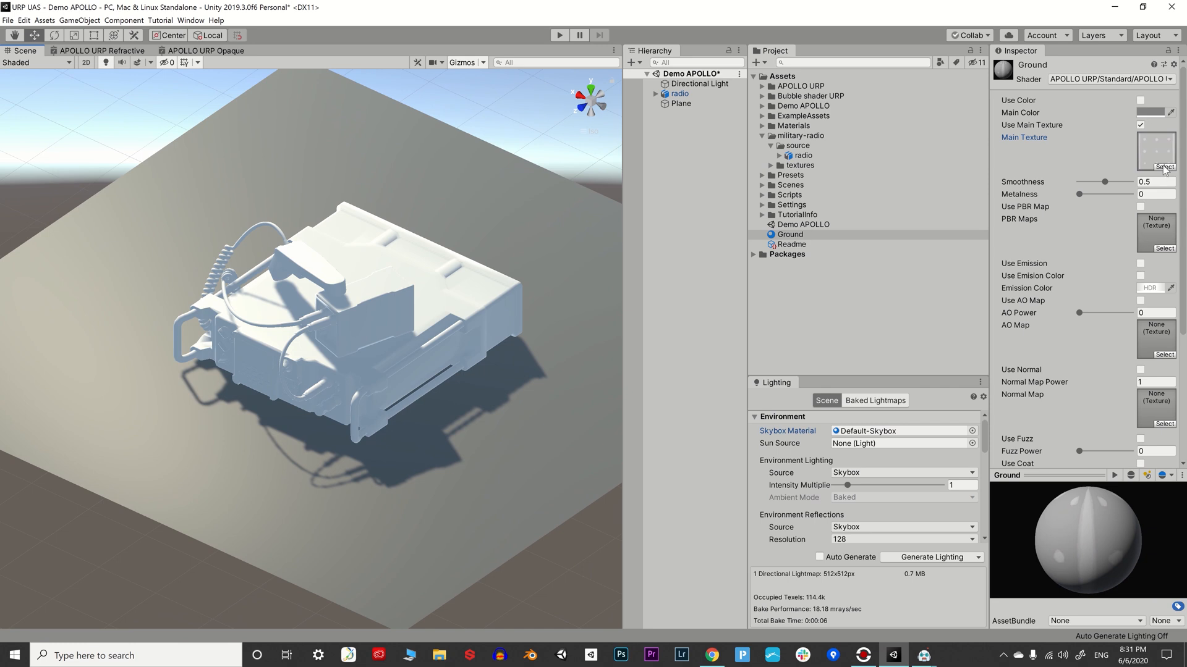
pyautogui.keyDown('alt'); pyautogui.moveTo(451, 395); pyautogui.dragTo(409, 413); pyautogui.keyUp('alt')
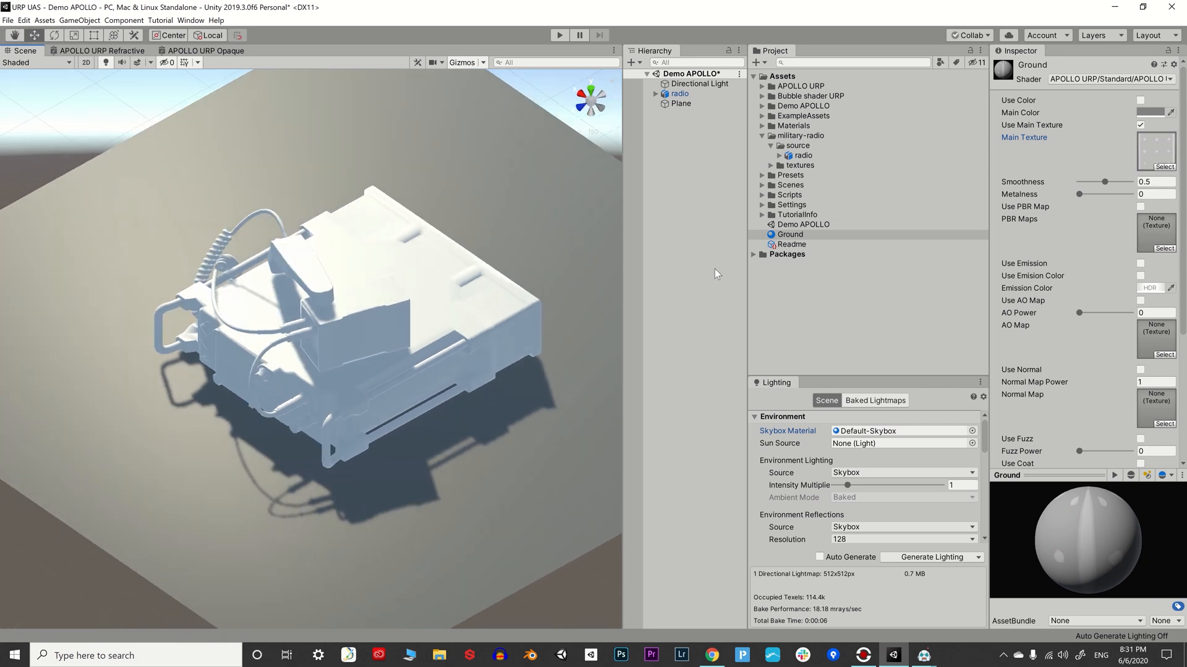
pyautogui.moveTo(796, 236); pyautogui.dragTo(462, 376)
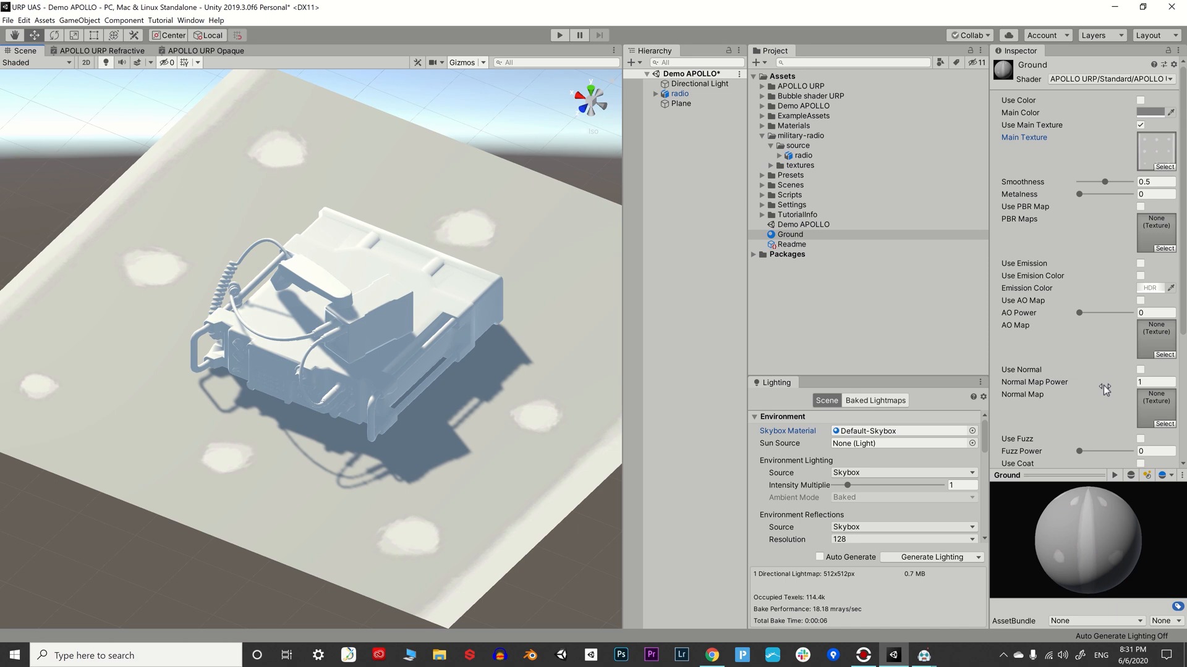
# - Enable Use Color on the Ground material and set its main color to white (FFFFFF)
pyautogui.scroll(-5, 1079, 371)
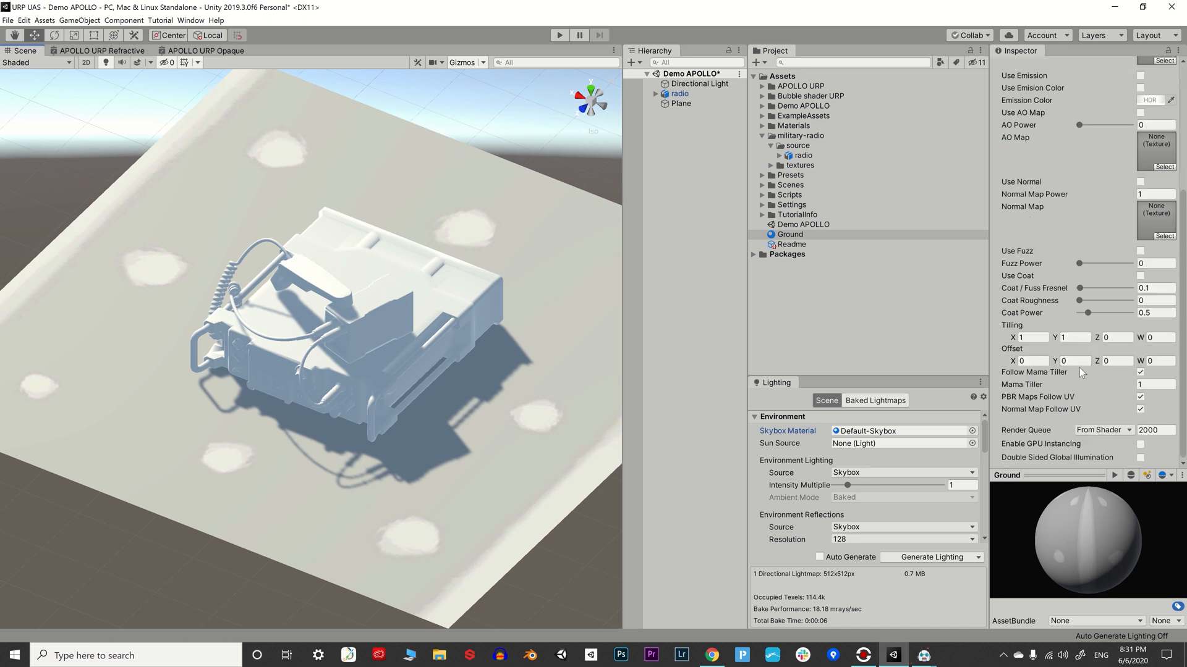
pyautogui.scroll(5, 1079, 371)
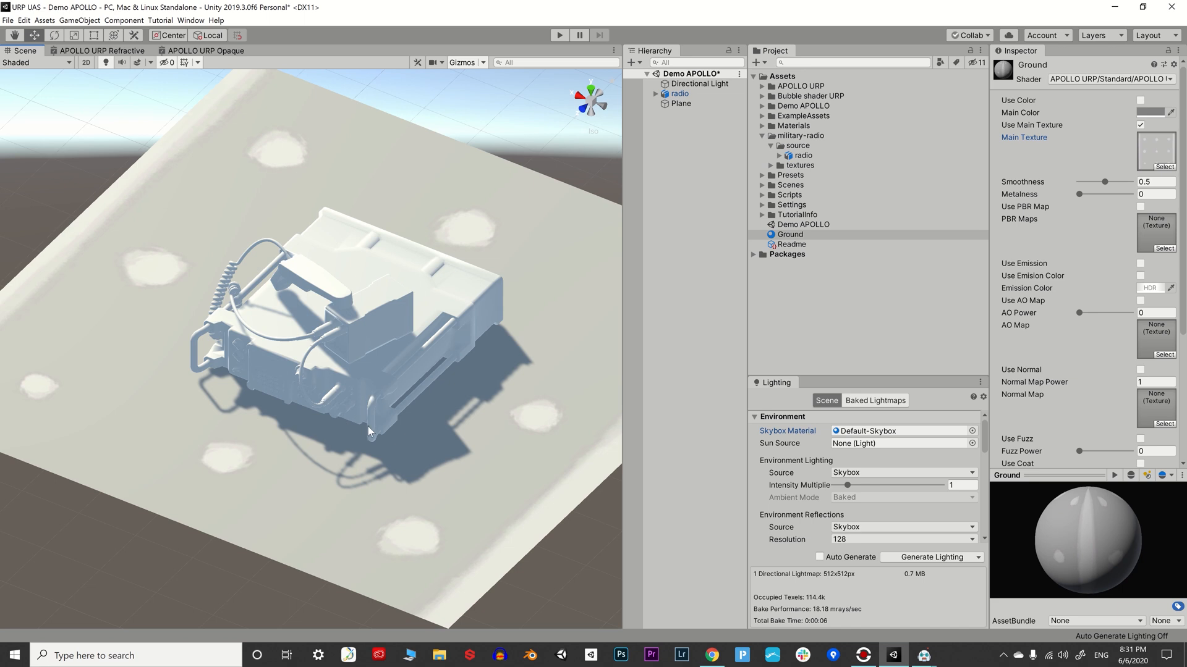
pyautogui.scroll(1, 369, 430)
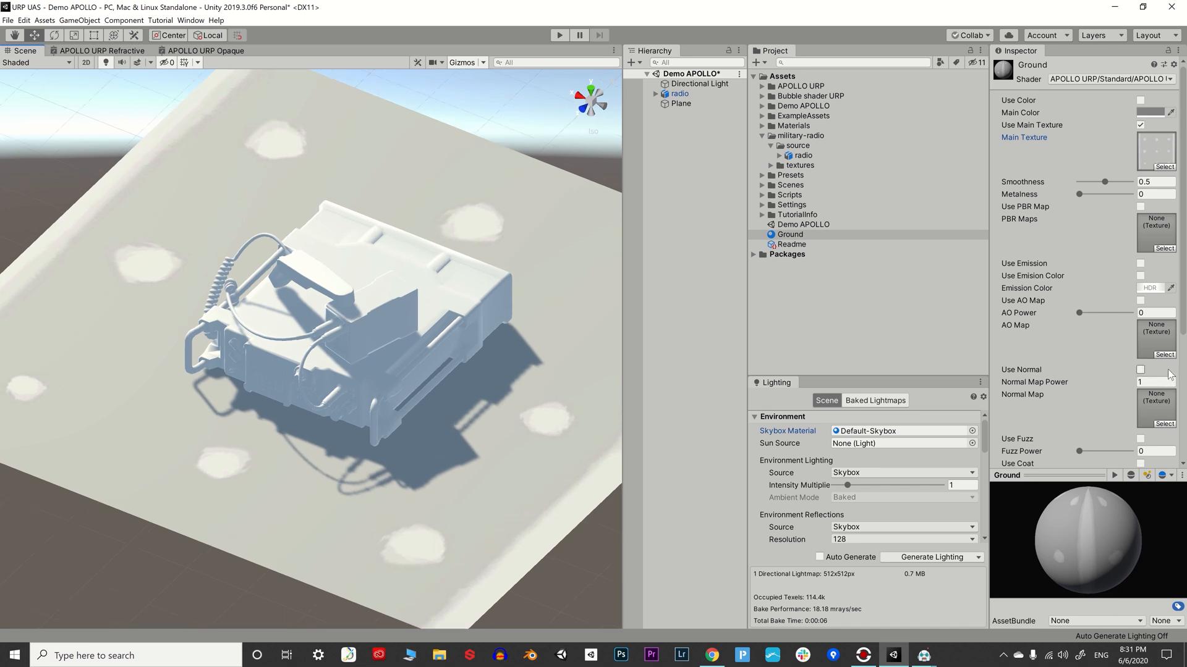
pyautogui.keyDown('alt'); pyautogui.moveTo(429, 482); pyautogui.dragTo(400, 461); pyautogui.keyUp('alt')
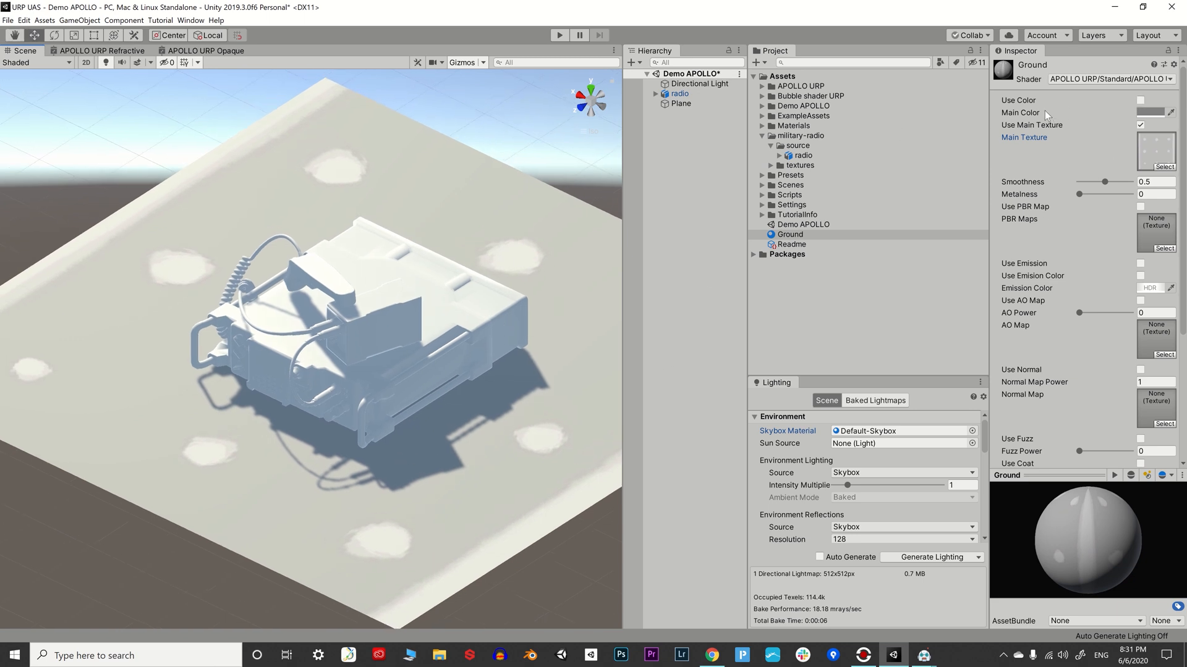
pyautogui.click(1140, 101)
pyautogui.click(1150, 111)
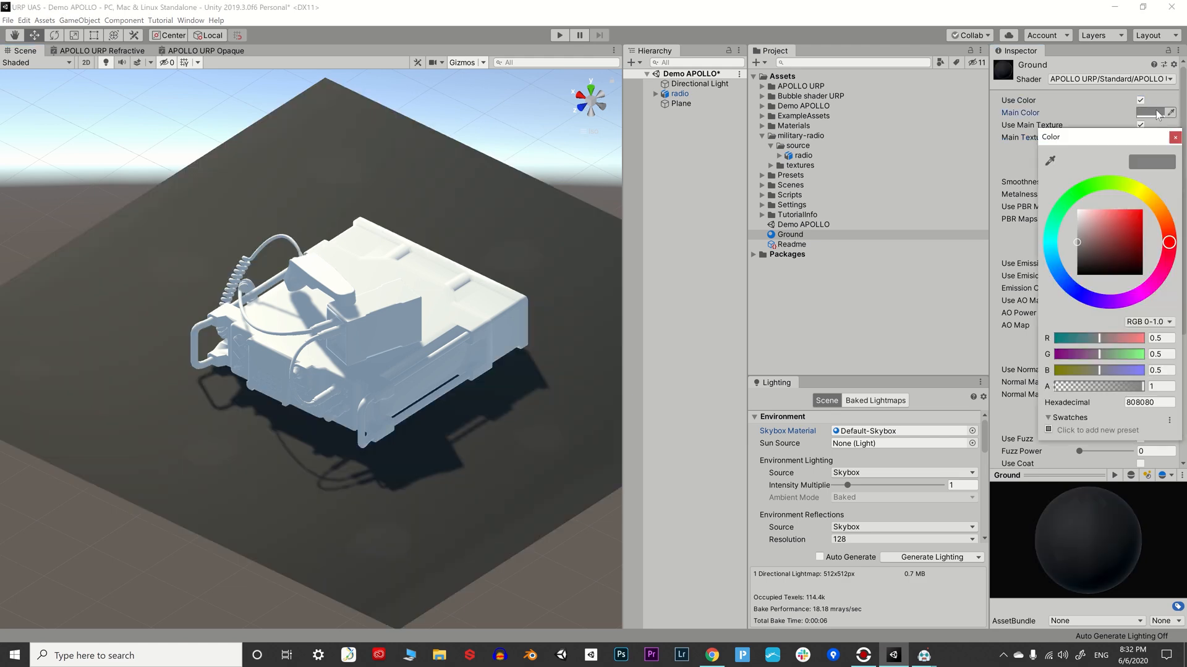
pyautogui.moveTo(1104, 217)
pyautogui.mouseDown()
pyautogui.moveTo(1081, 199)
pyautogui.moveTo(1119, 190)
pyautogui.moveTo(1067, 174)
pyautogui.mouseUp()
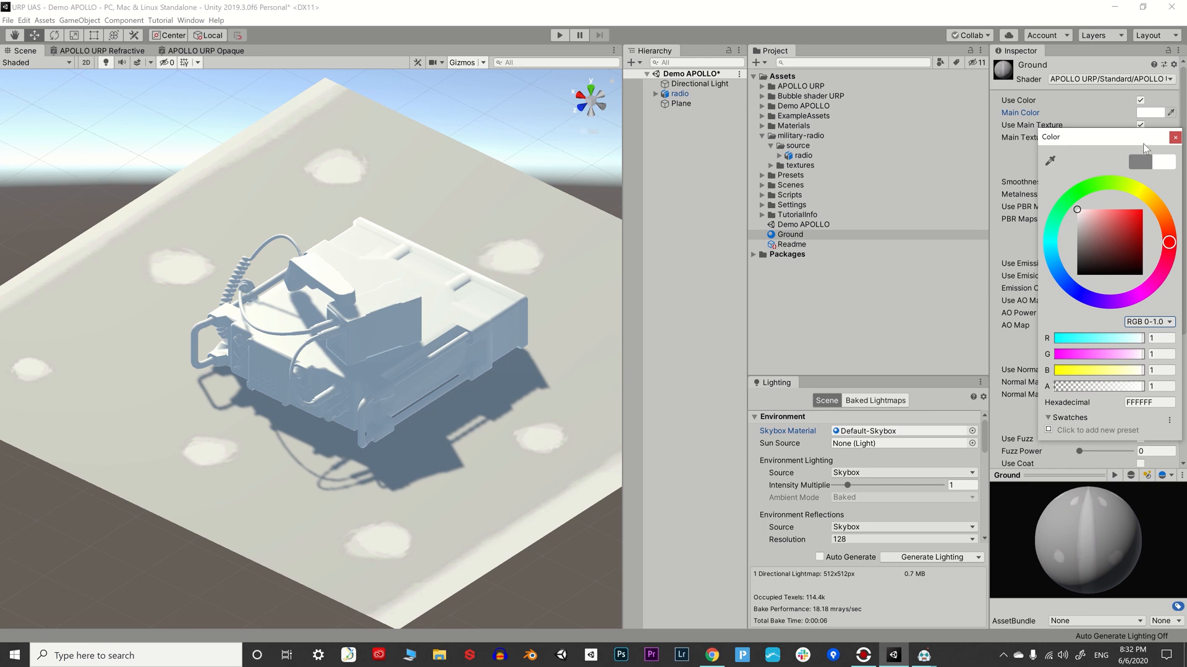
pyautogui.click(1175, 137)
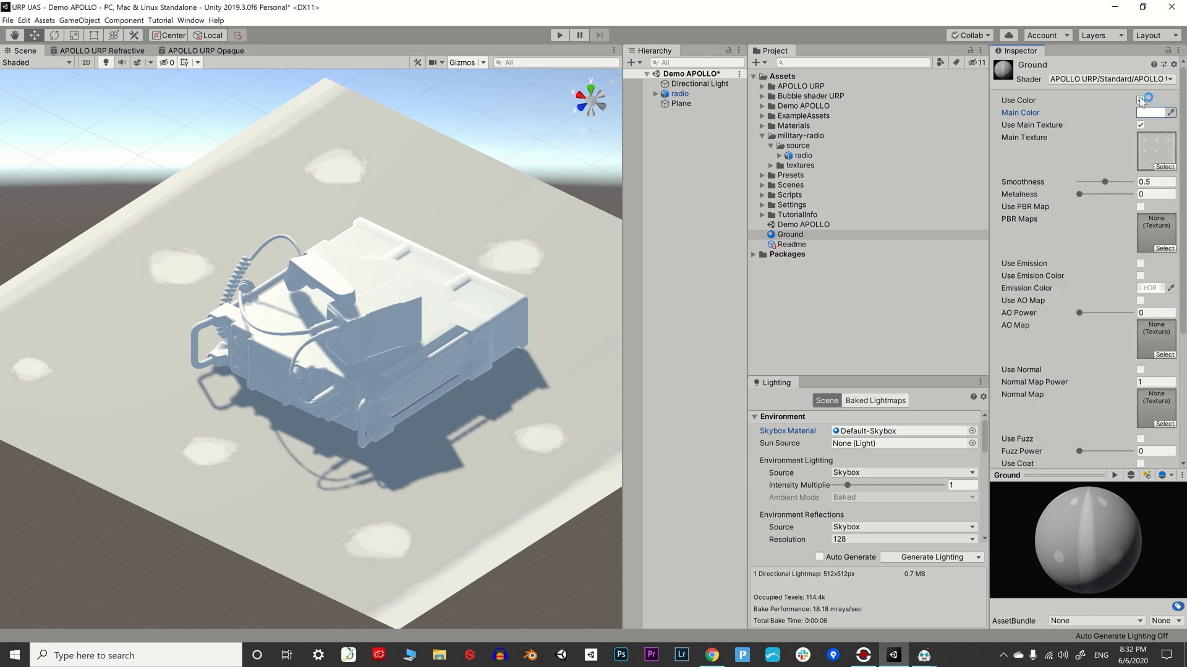
# - Turn off Use Color on the Ground material
pyautogui.keyDown('alt'); pyautogui.moveTo(272, 403); pyautogui.dragTo(304, 388); pyautogui.keyUp('alt')
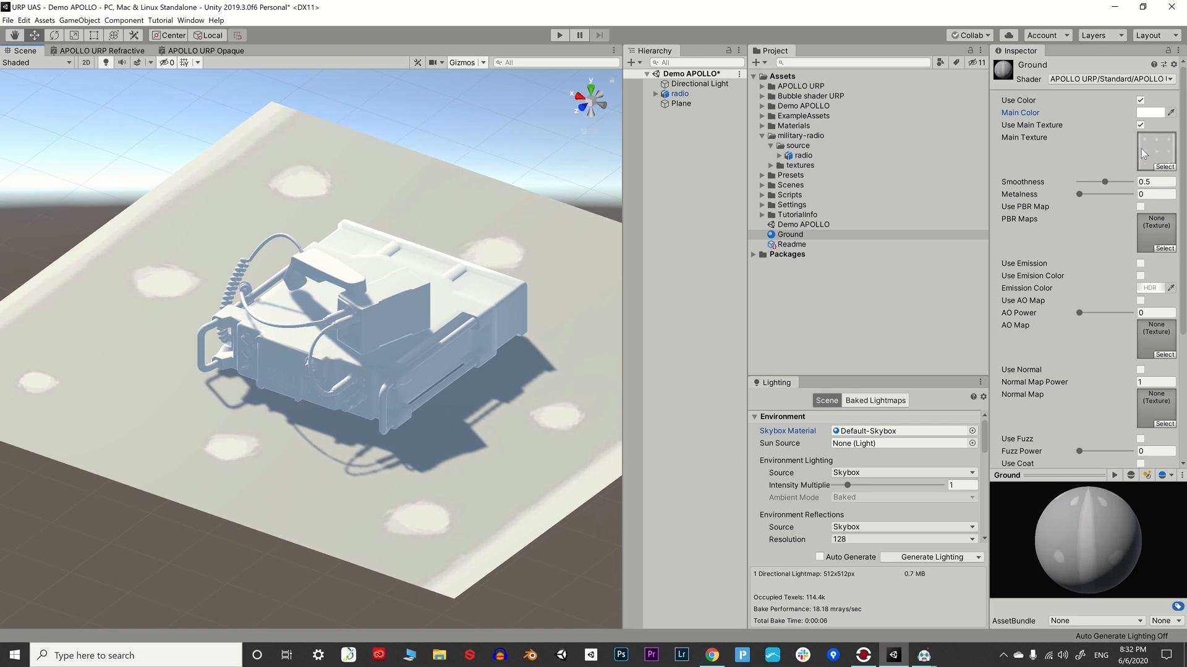
pyautogui.click(1140, 101)
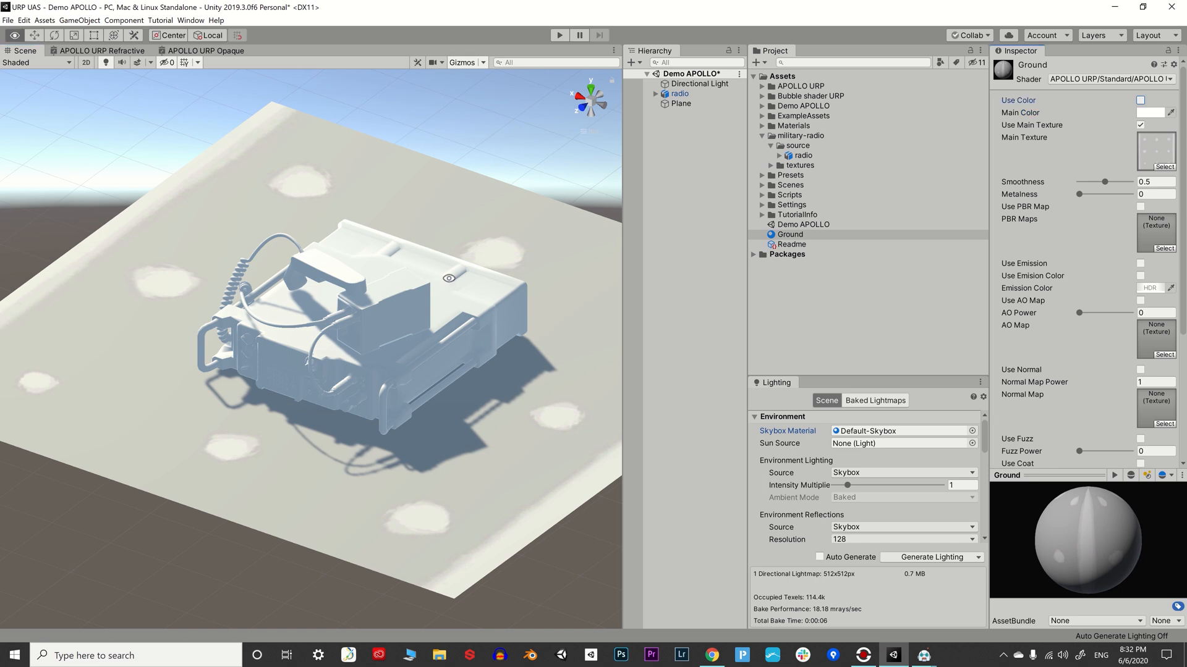
pyautogui.keyDown('alt'); pyautogui.moveTo(449, 279); pyautogui.dragTo(440, 305); pyautogui.keyUp('alt')
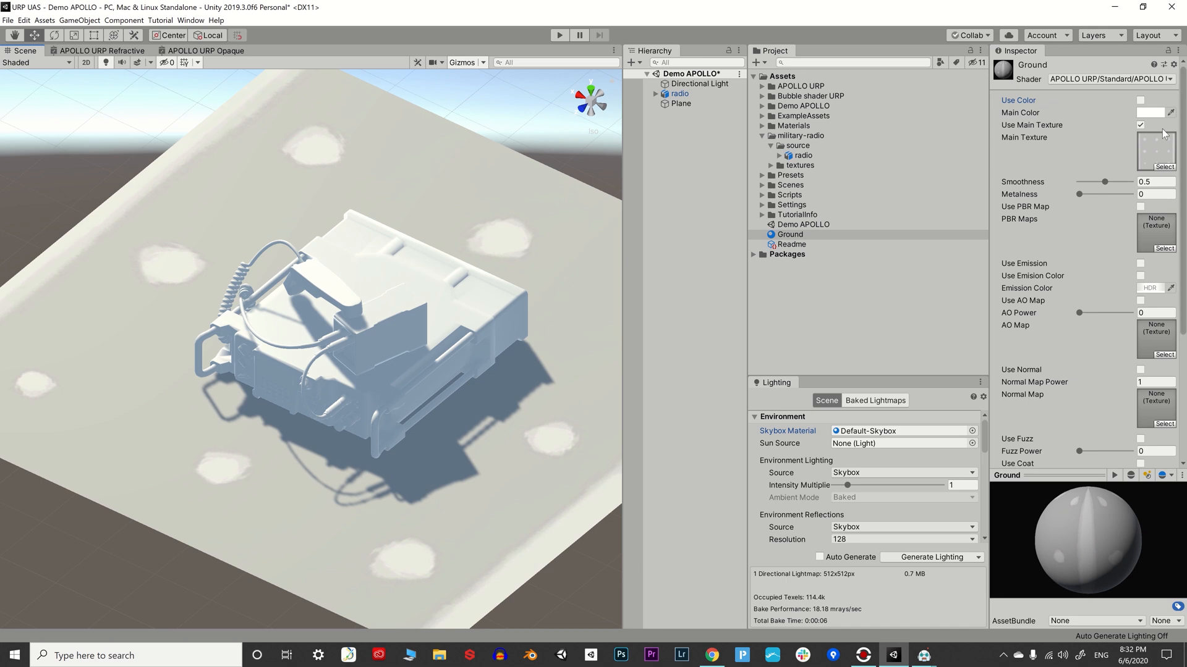
# - Enable Use Normal on the Ground material and assign Drywall_Normal from the Drywall textures folder as its normal map
pyautogui.click(1143, 138)
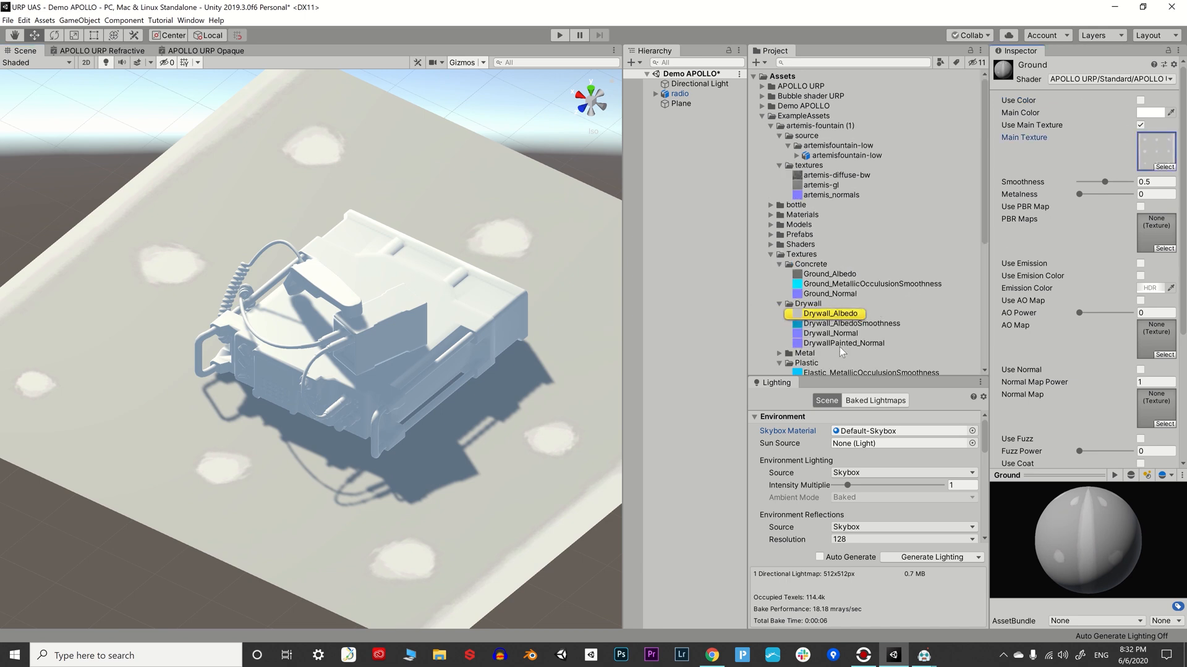
pyautogui.scroll(-5, 1106, 210)
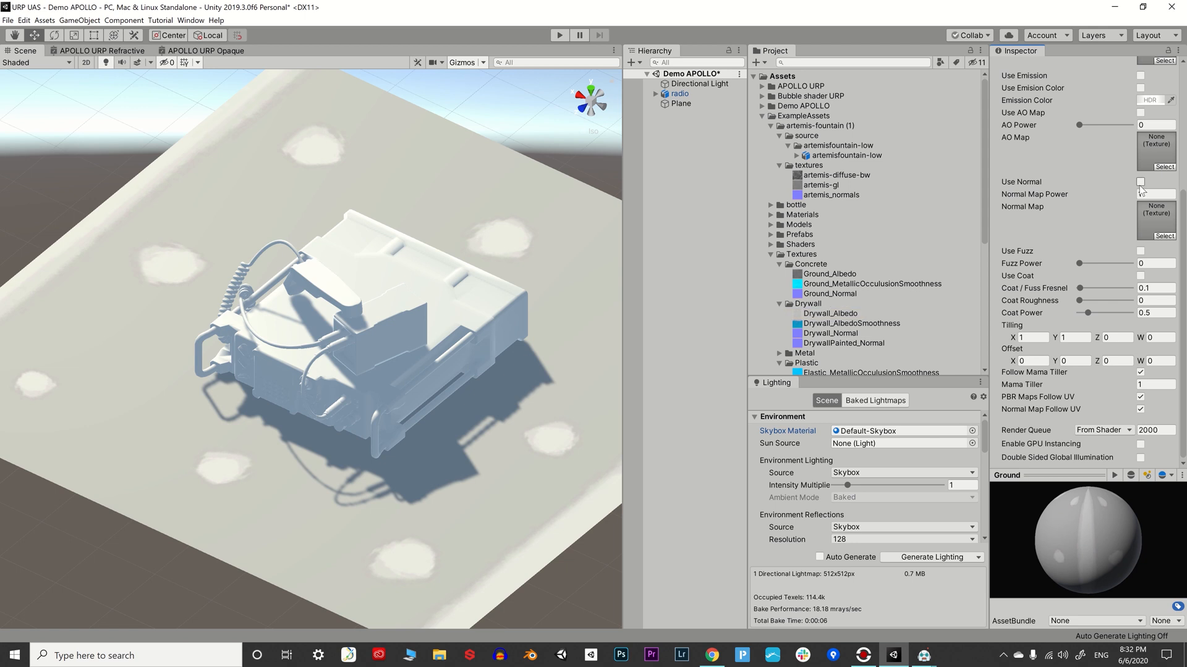
pyautogui.click(1140, 183)
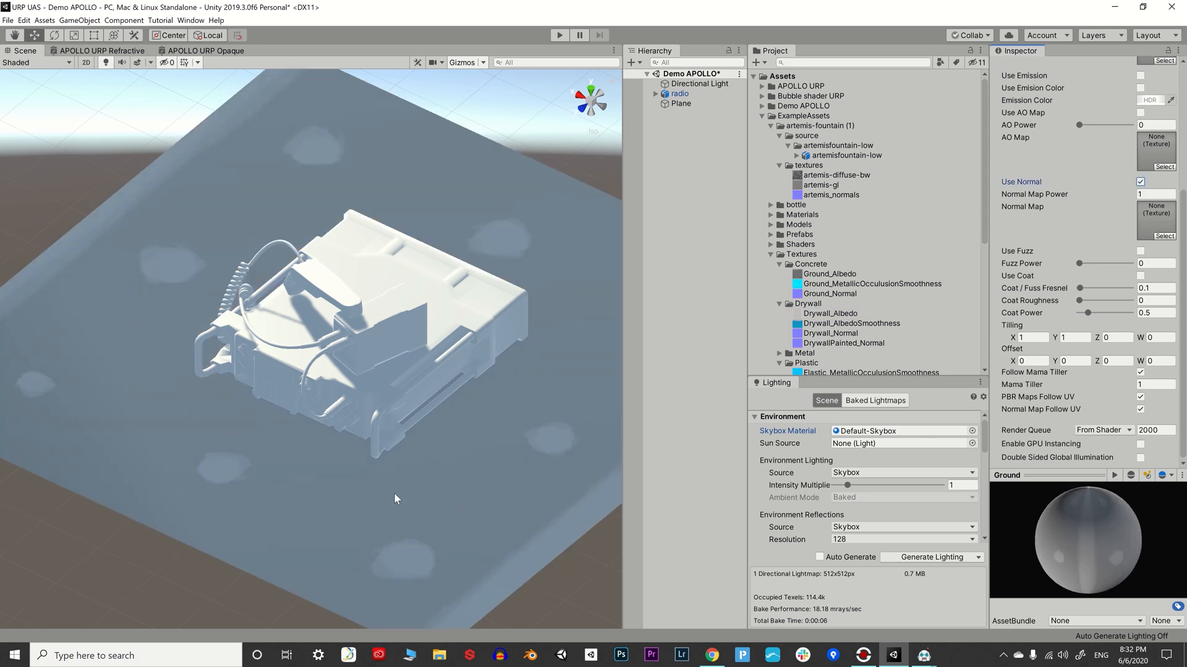
pyautogui.click(1140, 182)
pyautogui.moveTo(813, 336); pyautogui.dragTo(1165, 230)
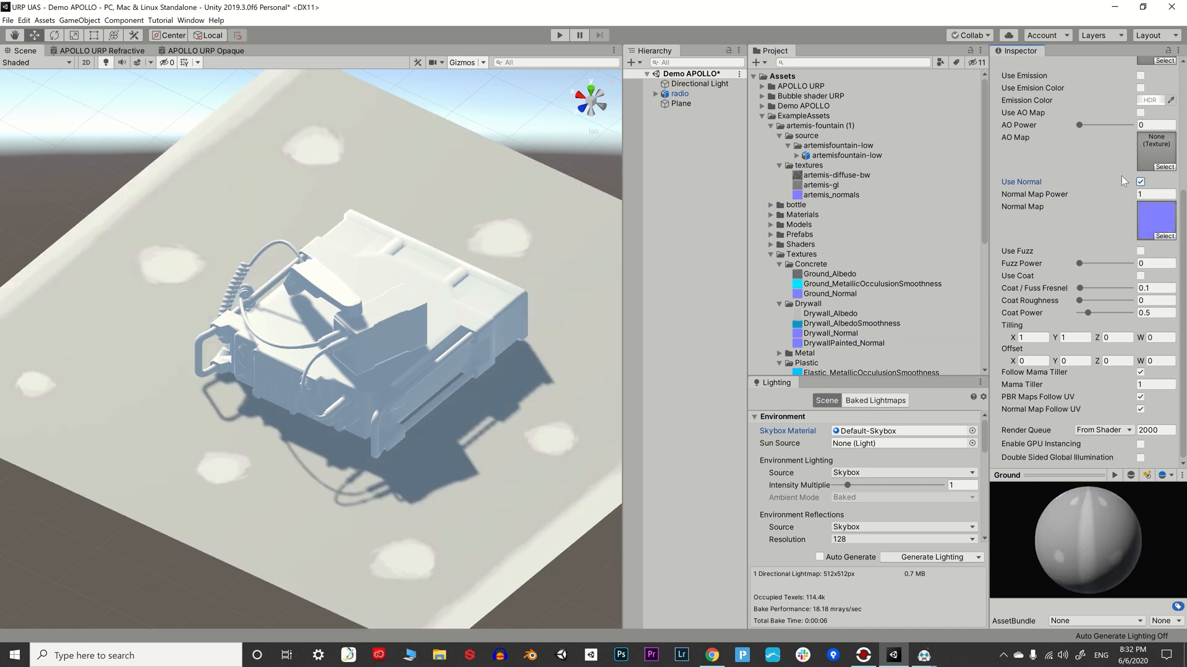
# - Set the Ground material's normal map power to 4.64 and inspect the plane's surface
pyautogui.moveTo(1051, 198)
pyautogui.mouseDown()
pyautogui.moveTo(1168, 199)
pyautogui.moveTo(62, 201)
pyautogui.moveTo(723, 224)
pyautogui.moveTo(235, 210)
pyautogui.moveTo(1136, 204)
pyautogui.moveTo(32, 215)
pyautogui.moveTo(1156, 213)
pyautogui.mouseUp()
pyautogui.keyDown('alt'); pyautogui.moveTo(209, 387); pyautogui.dragTo(174, 436); pyautogui.keyUp('alt')
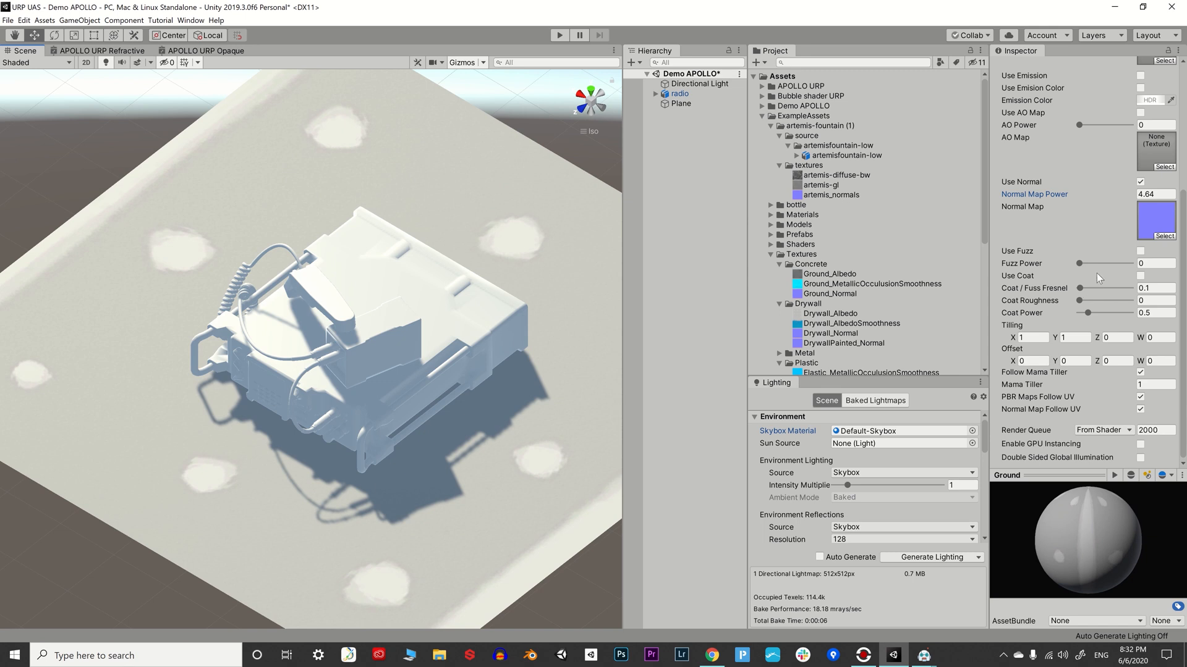
pyautogui.scroll(2, 394, 373)
pyautogui.keyDown('alt'); pyautogui.moveTo(394, 376); pyautogui.dragTo(400, 369); pyautogui.keyUp('alt')
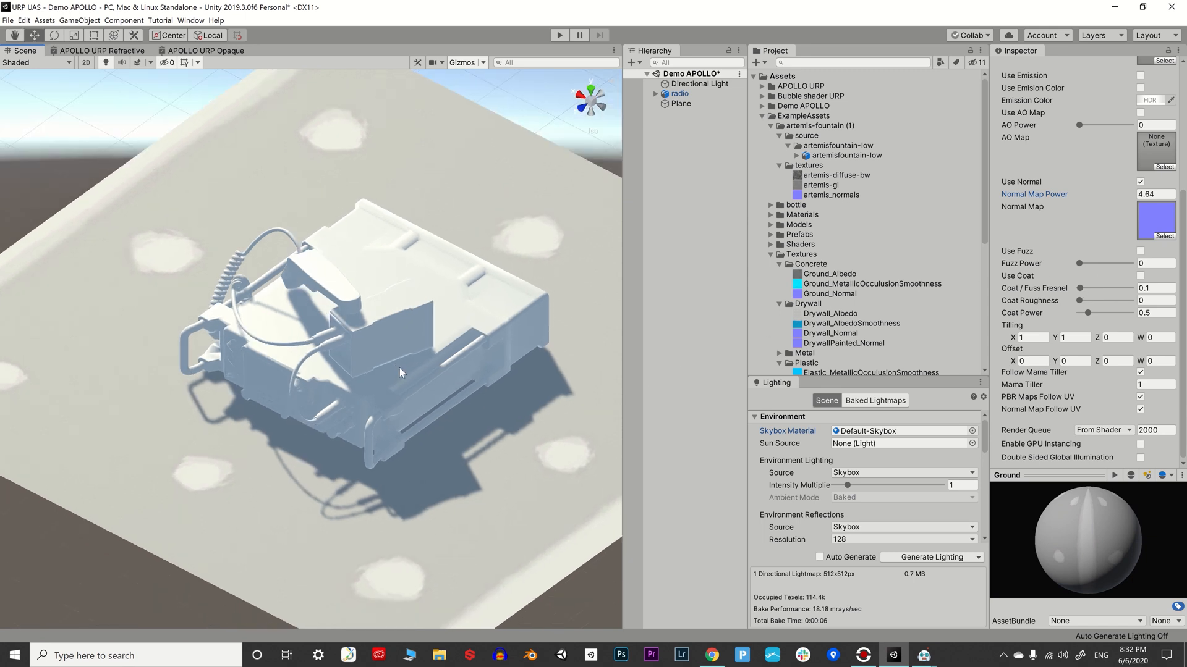
# - Create a second material named Radio and assign it the APOLLO URP Opaque shader
pyautogui.click(770, 254)
pyautogui.scroll(-2, 774, 271)
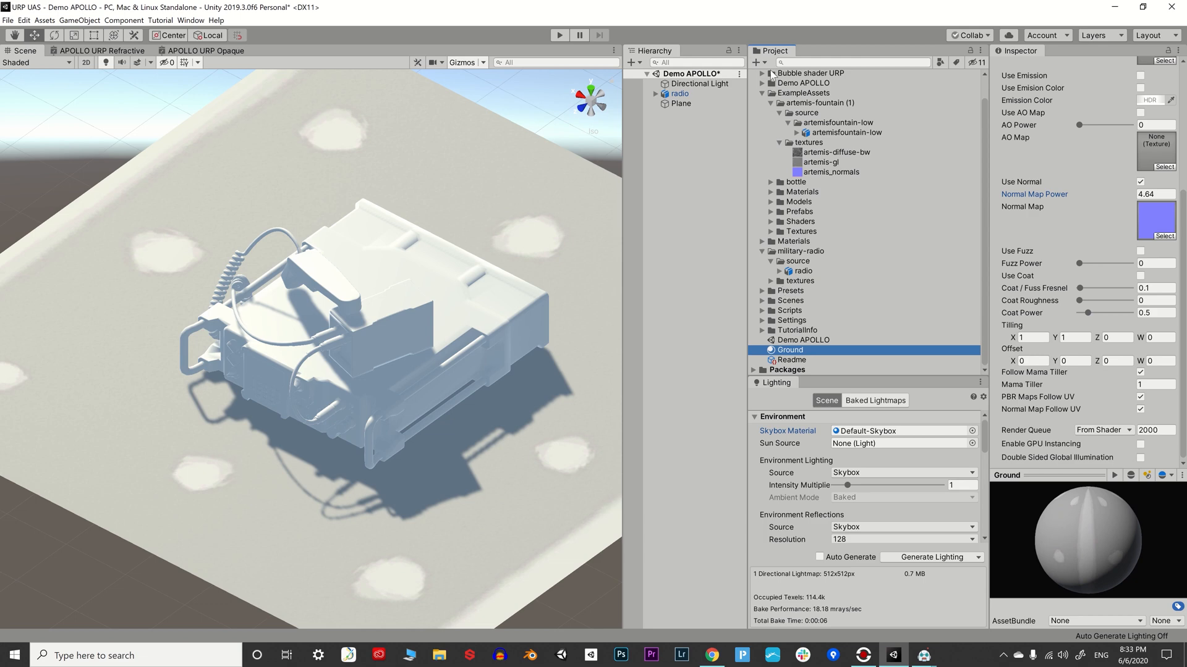
pyautogui.click(763, 62)
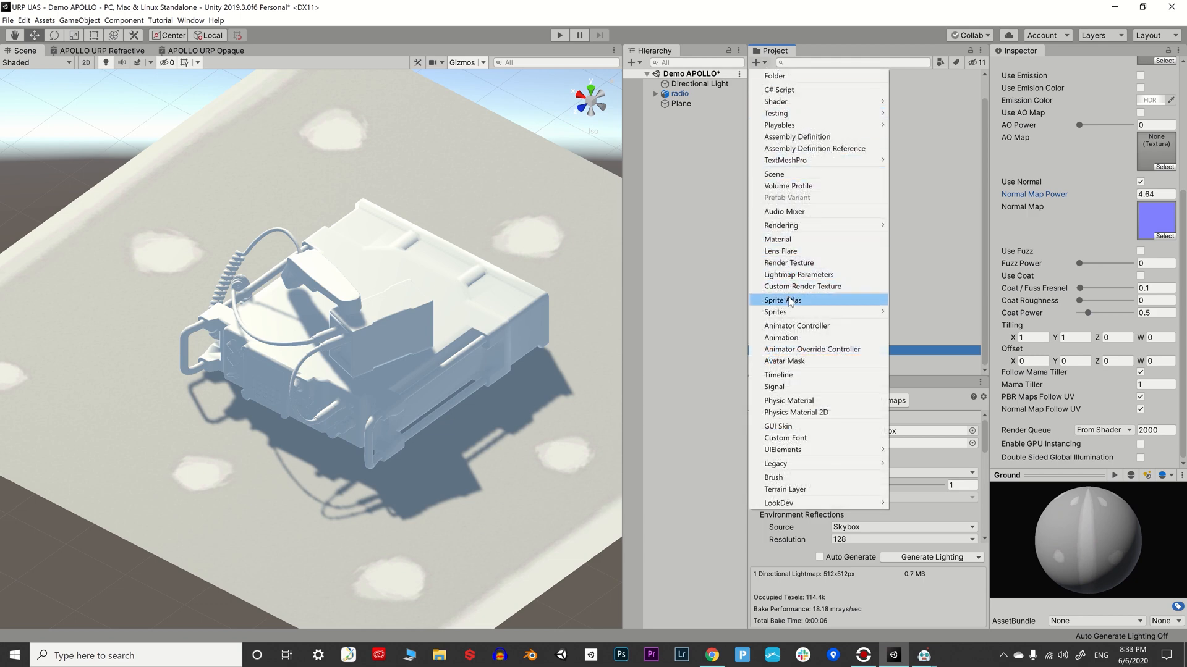
pyautogui.click(778, 240)
pyautogui.write('R')
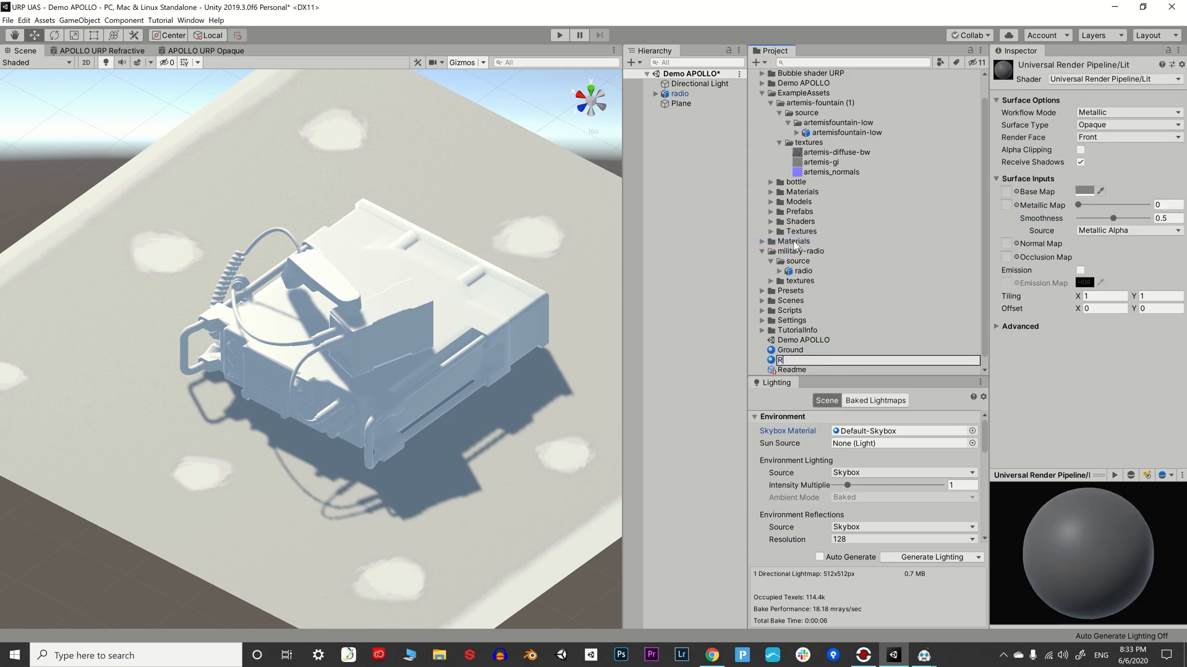
pyautogui.press('Return')
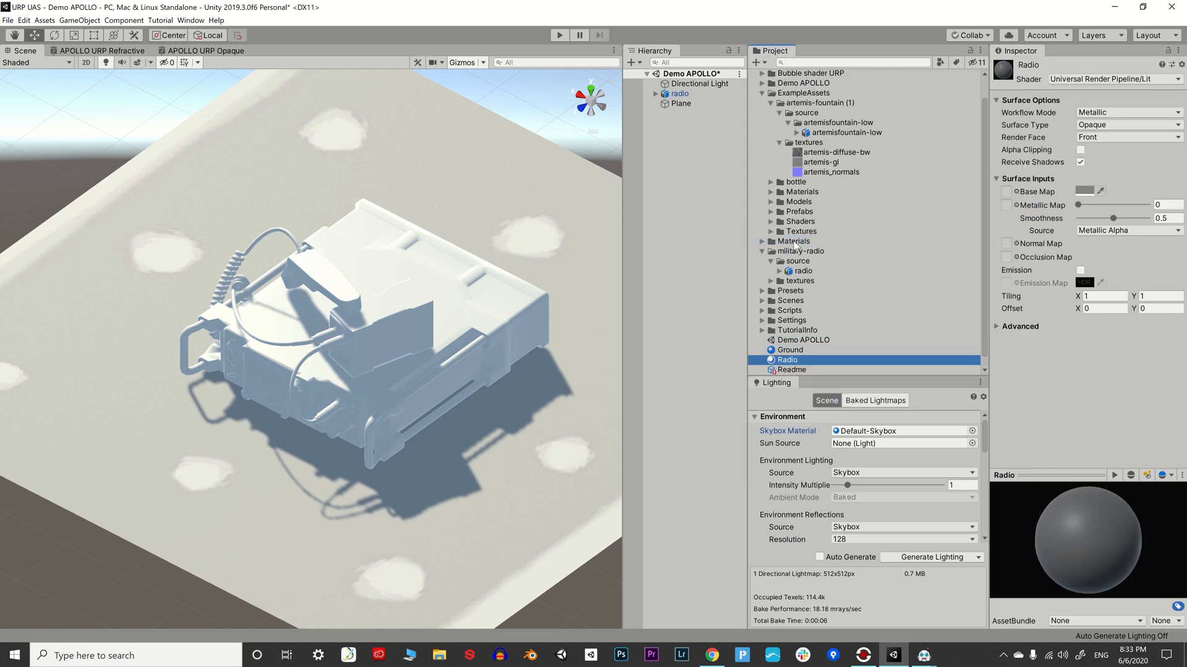
pyautogui.click(1100, 82)
pyautogui.click(1064, 121)
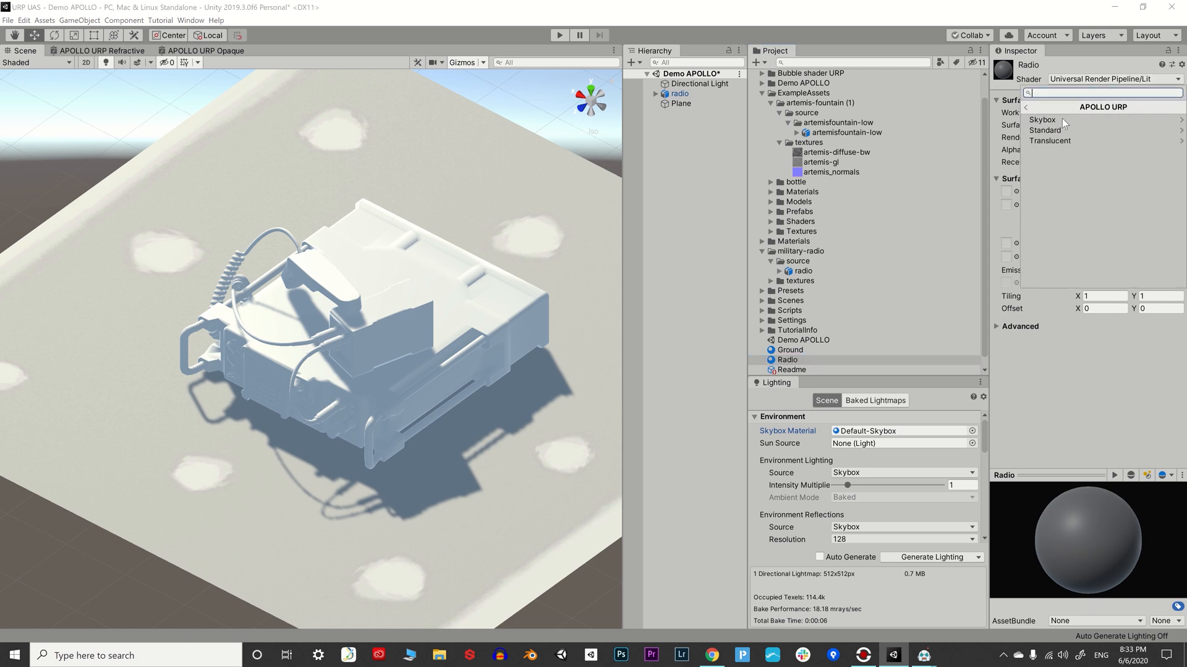
pyautogui.click(1063, 130)
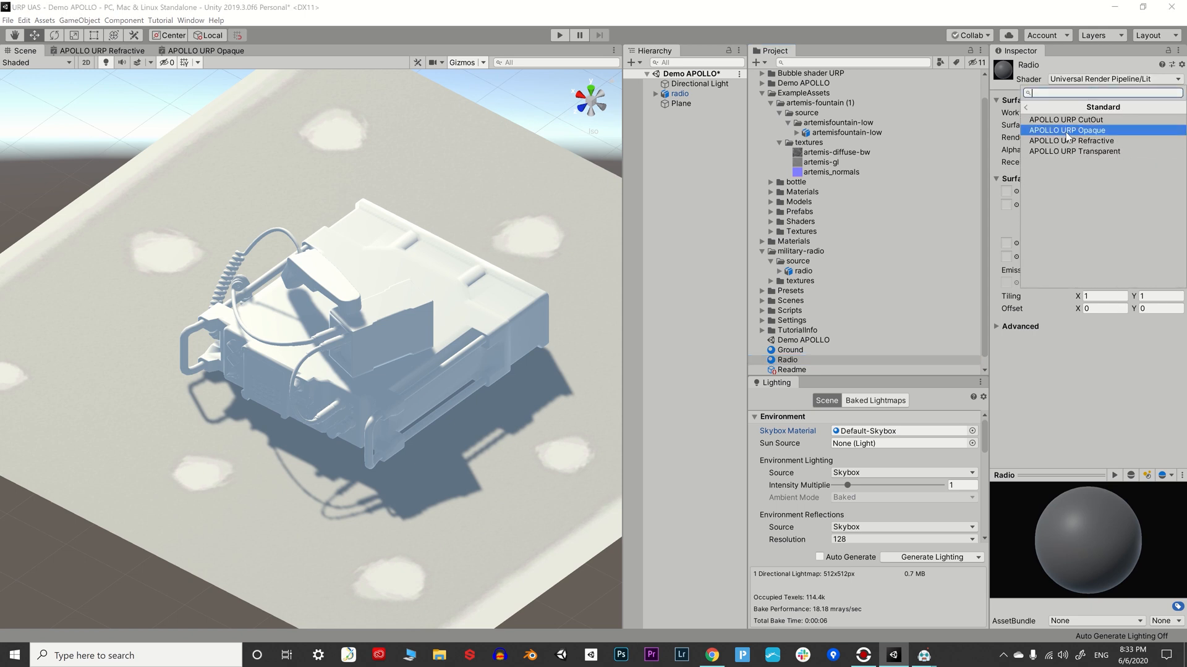
pyautogui.click(1066, 132)
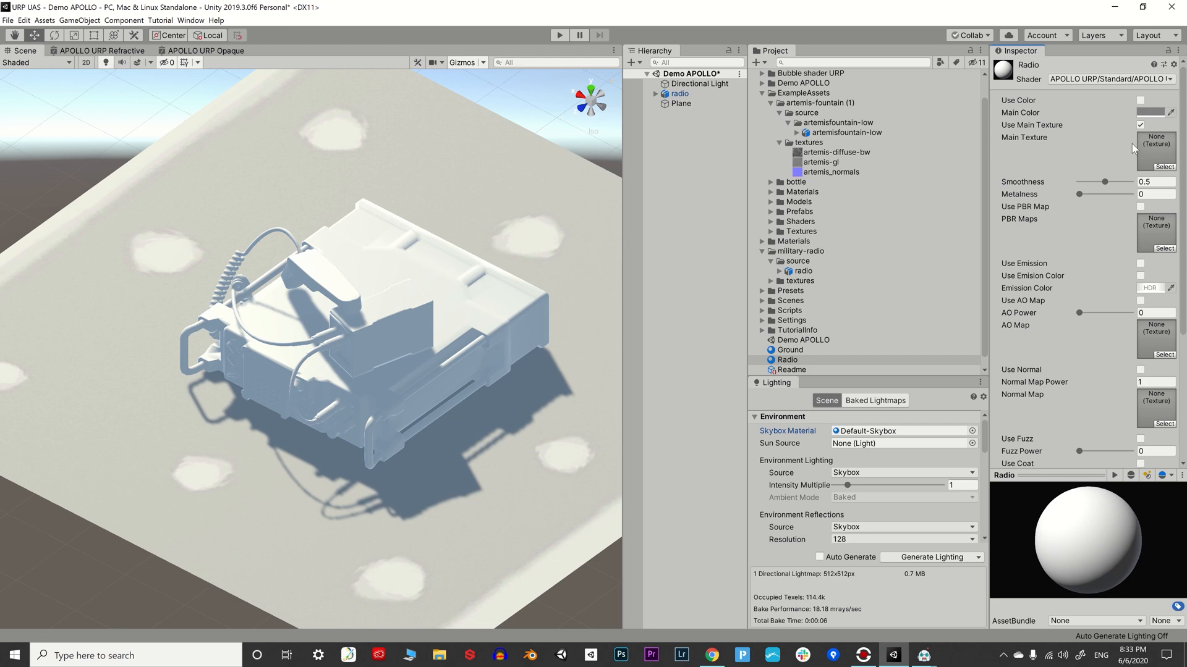
# - Assign the dark green radio_low color texture as the Radio material's main texture
pyautogui.click(1164, 167)
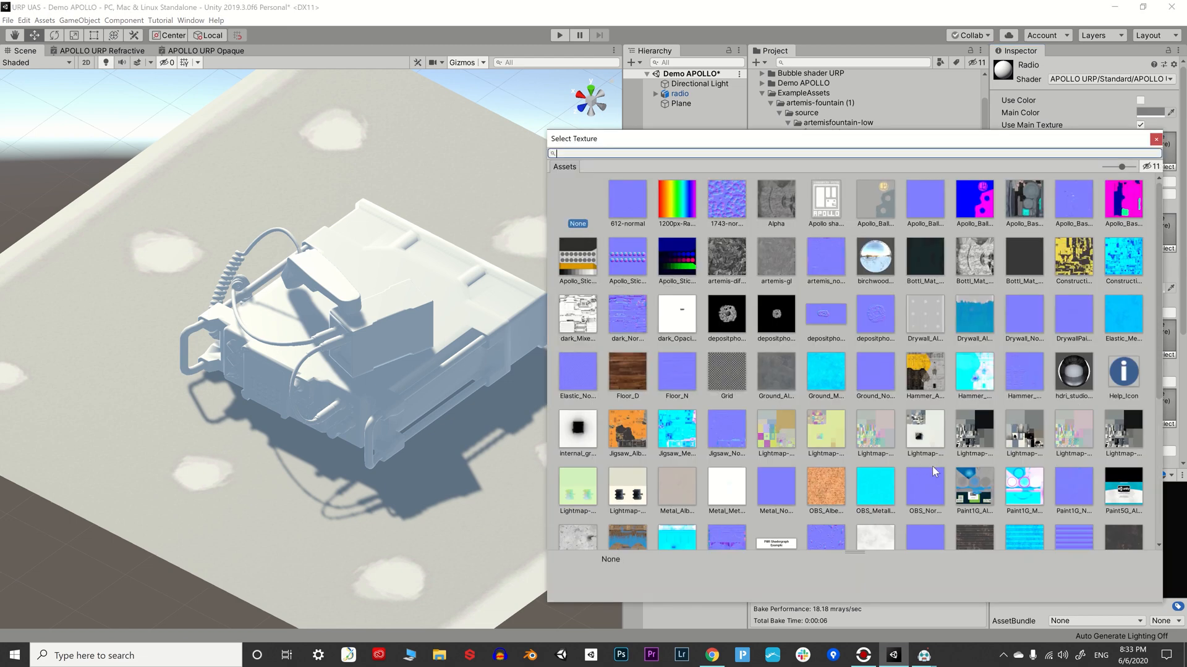
pyautogui.scroll(-3, 937, 464)
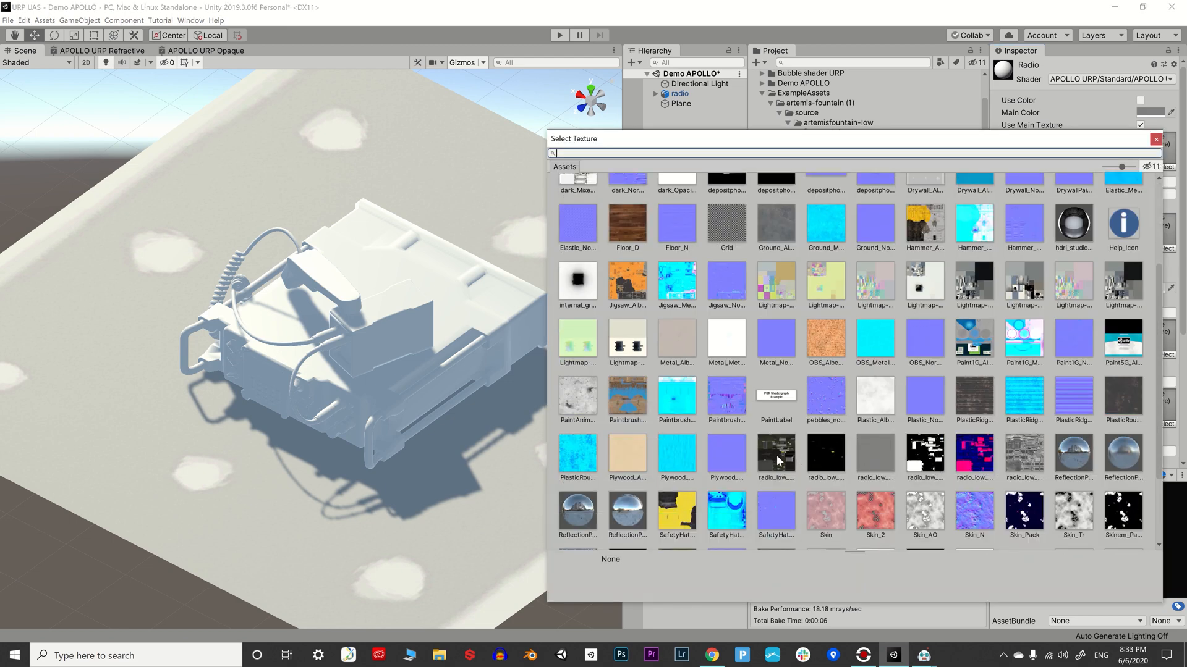
pyautogui.doubleClick(776, 456)
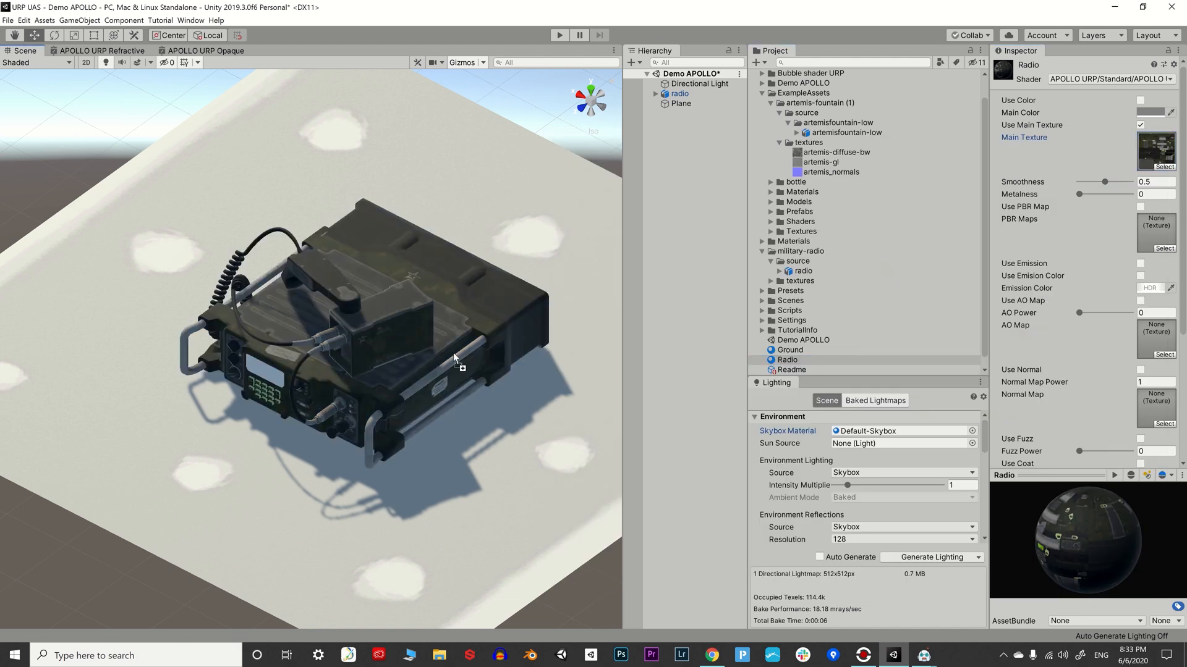
# - Create a new material named Glass and select it for editing
pyautogui.scroll(2, 425, 343)
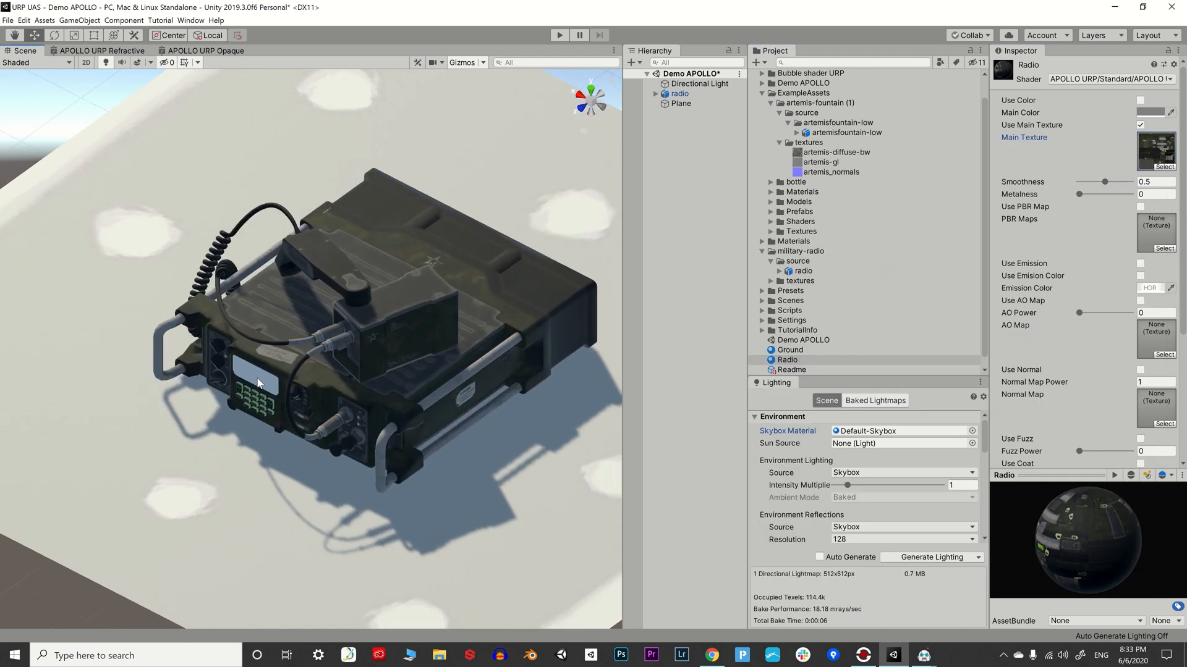
pyautogui.click(758, 62)
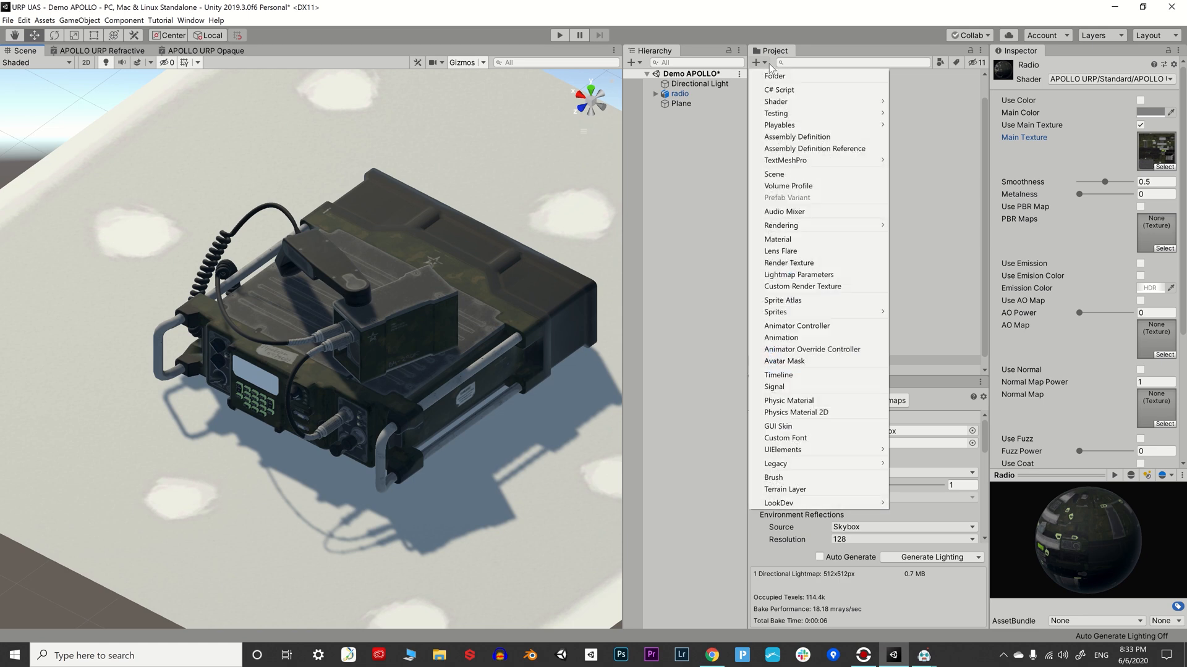
pyautogui.click(787, 241)
pyautogui.write('Glass')
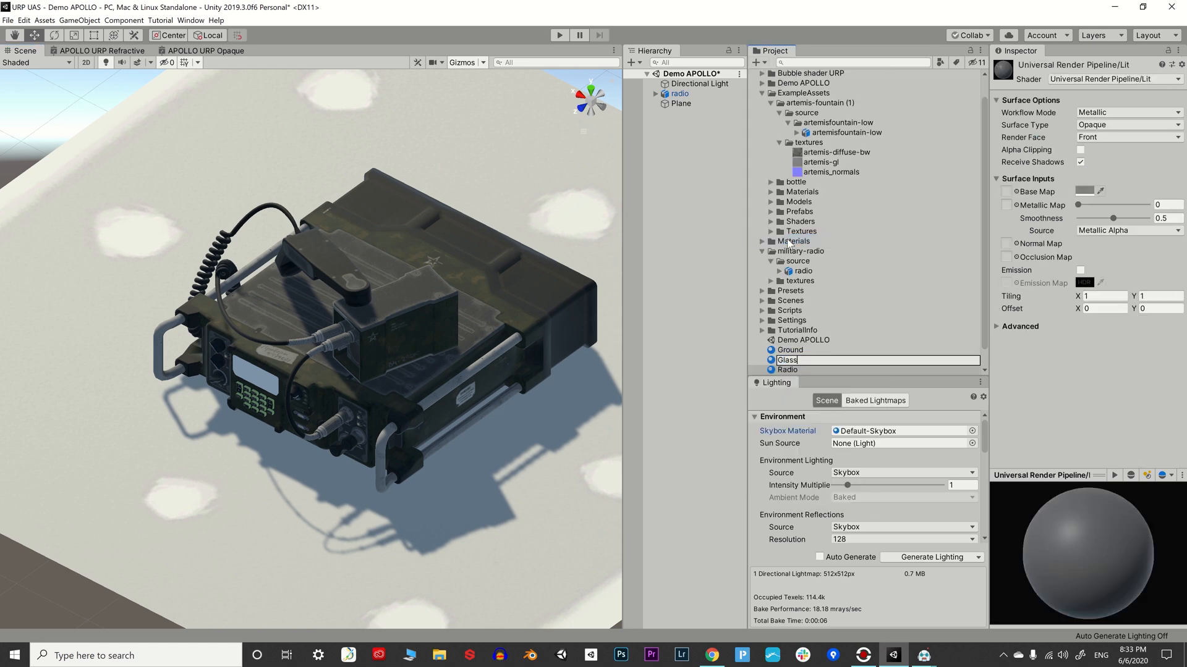
pyautogui.press('Return')
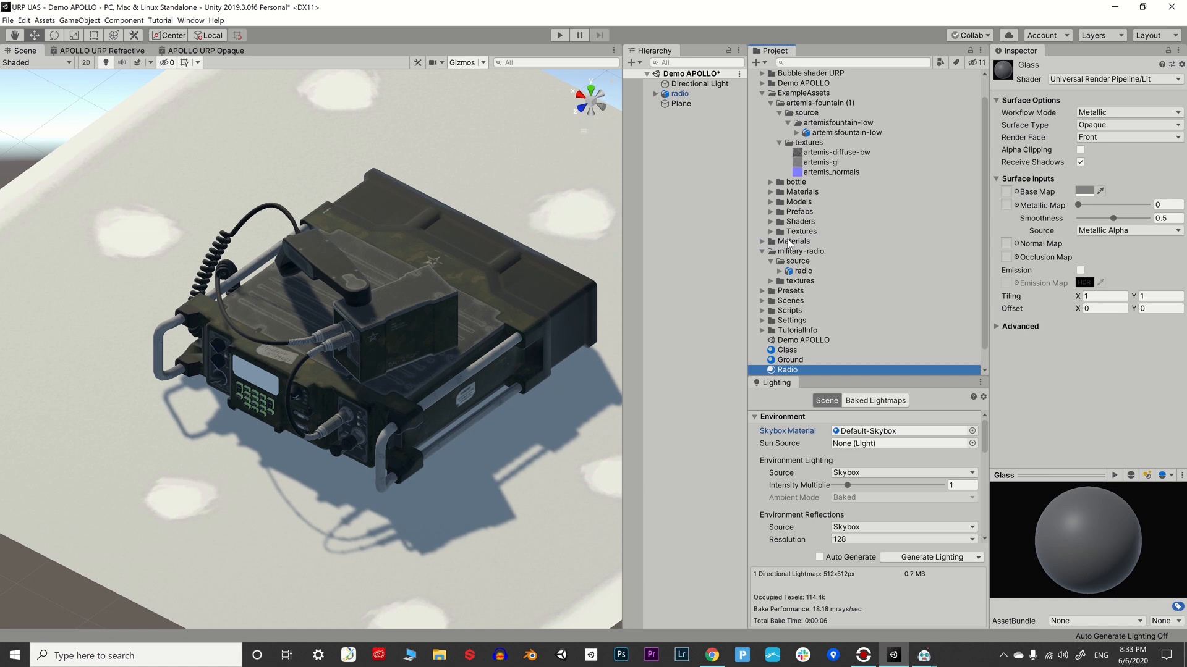
pyautogui.click(795, 351)
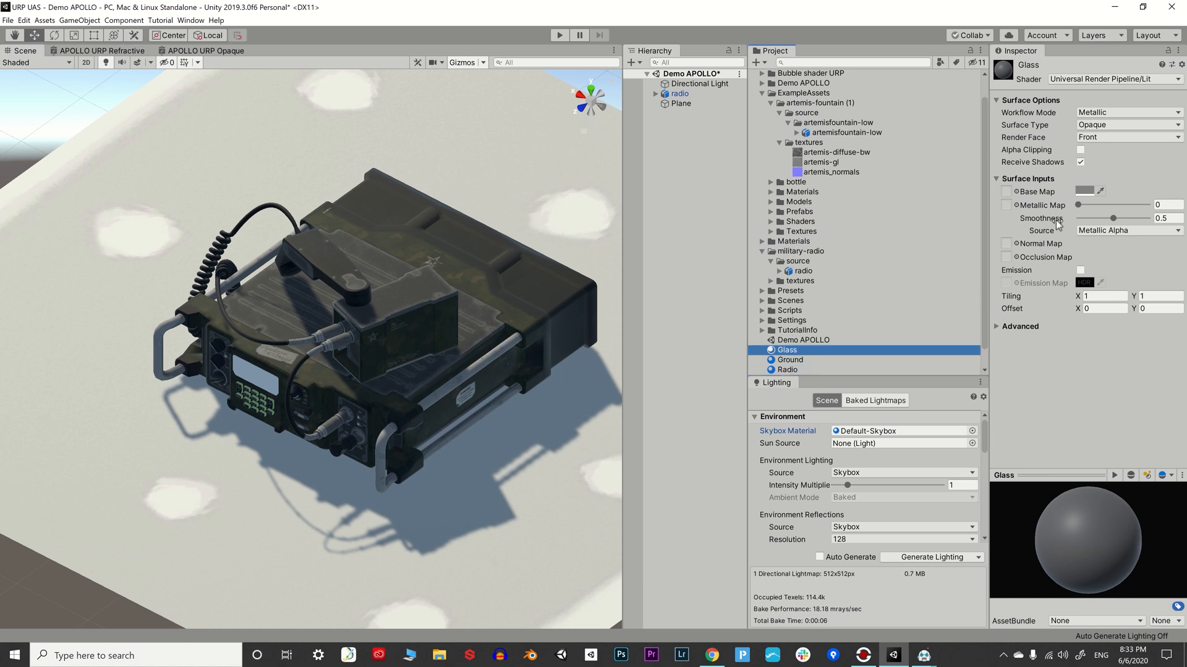
# - Assign the APOLLO URP Transparent shader to the Glass material
pyautogui.click(1071, 79)
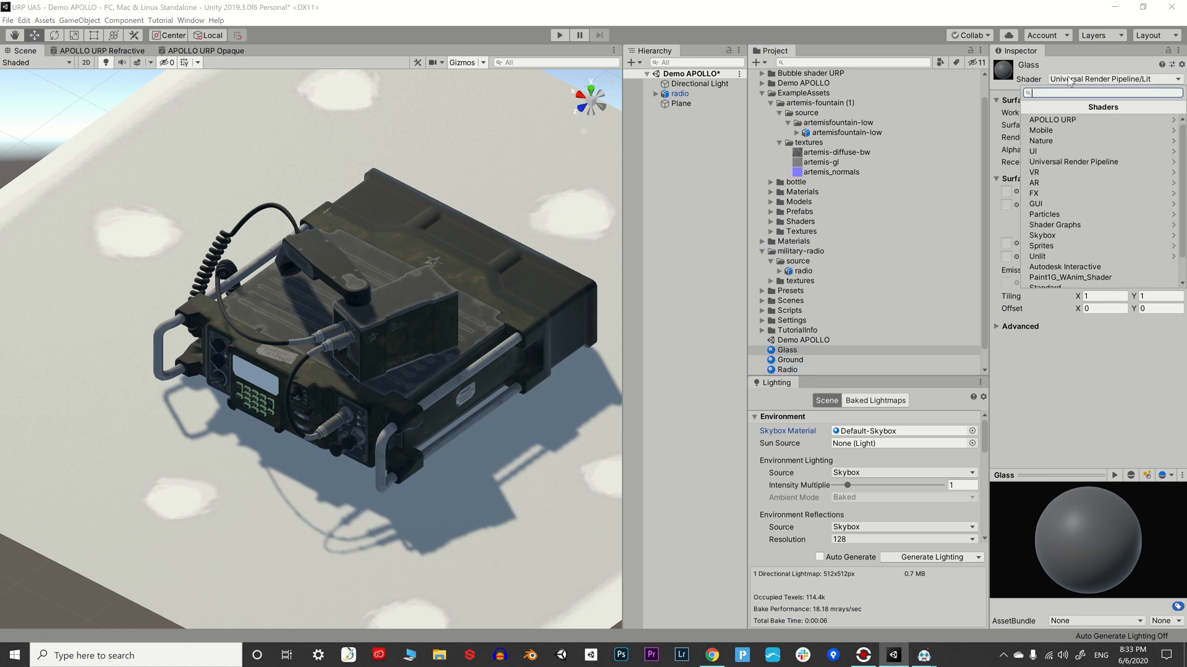
pyautogui.click(1063, 120)
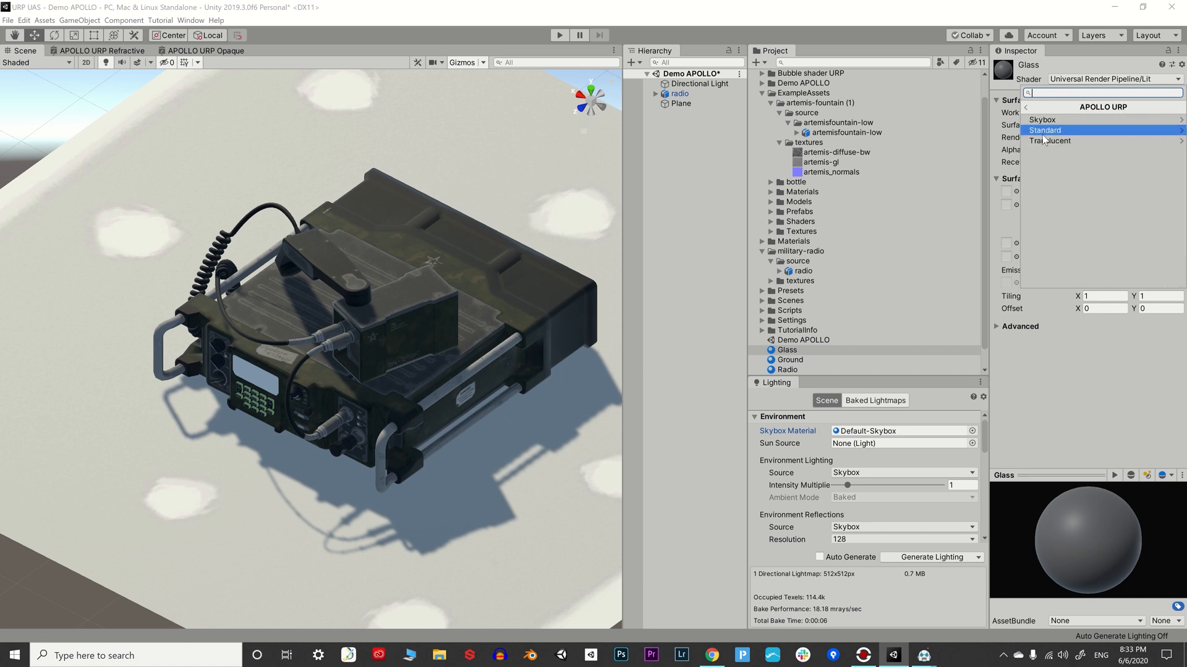
pyautogui.click(1060, 132)
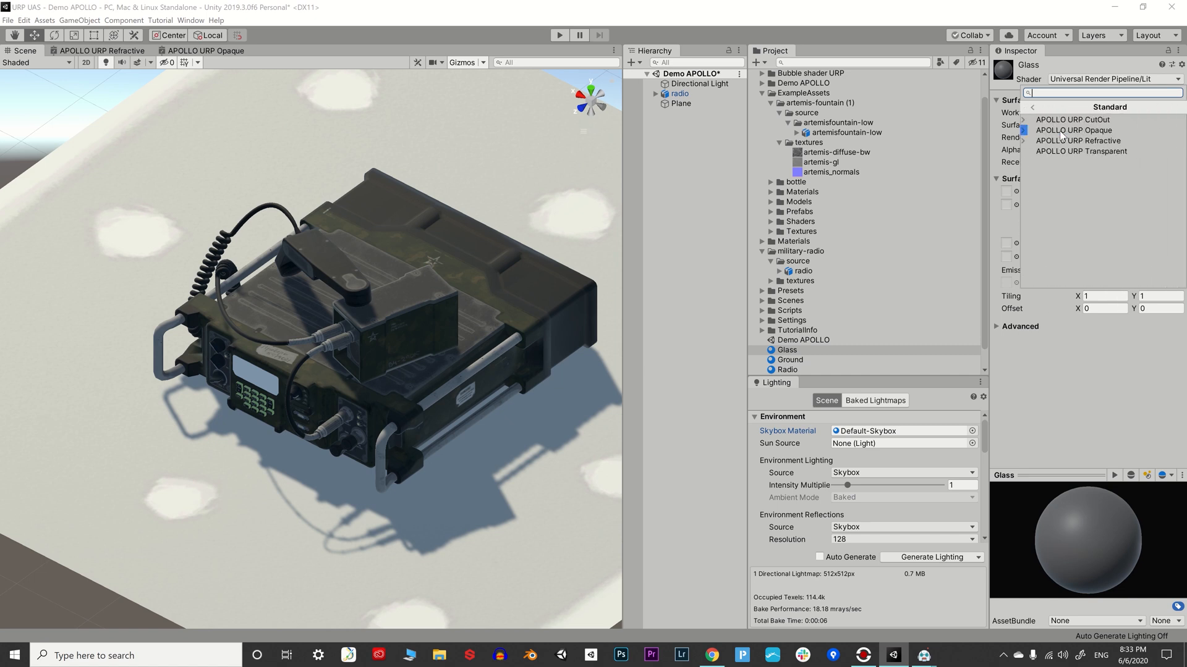
pyautogui.click(1099, 151)
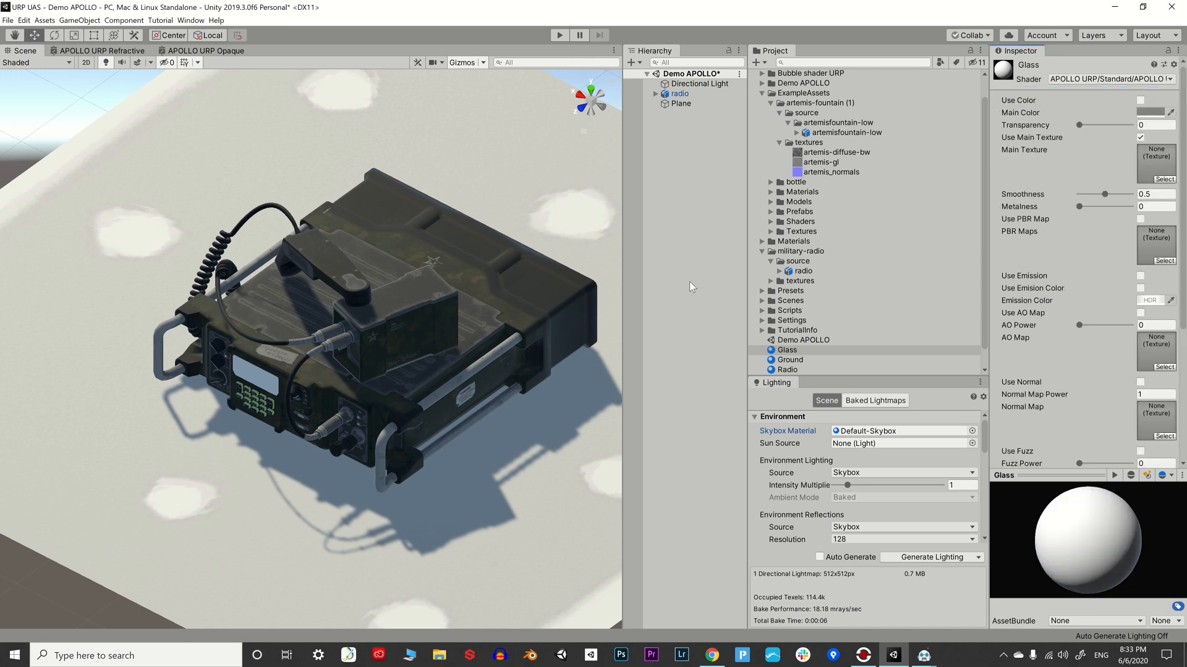
# - Apply the Glass material to the radio's front display, set its transparency to 0.92 and inspect the screen
pyautogui.moveTo(780, 350); pyautogui.dragTo(267, 386)
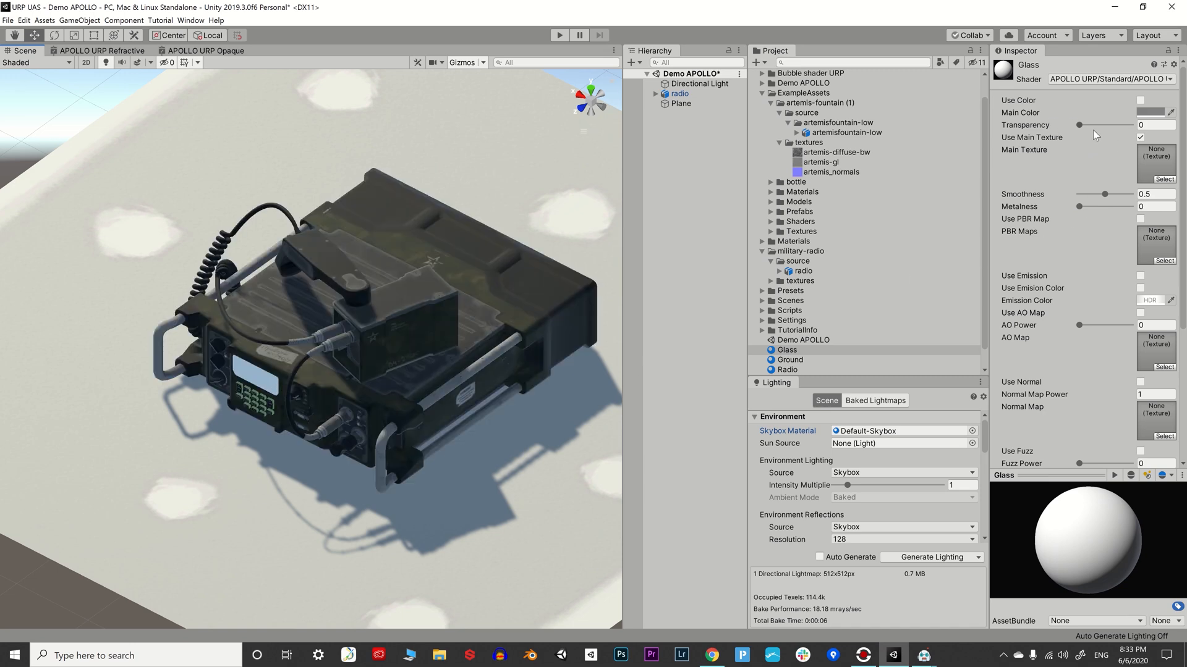
pyautogui.moveTo(1080, 125); pyautogui.dragTo(1126, 141)
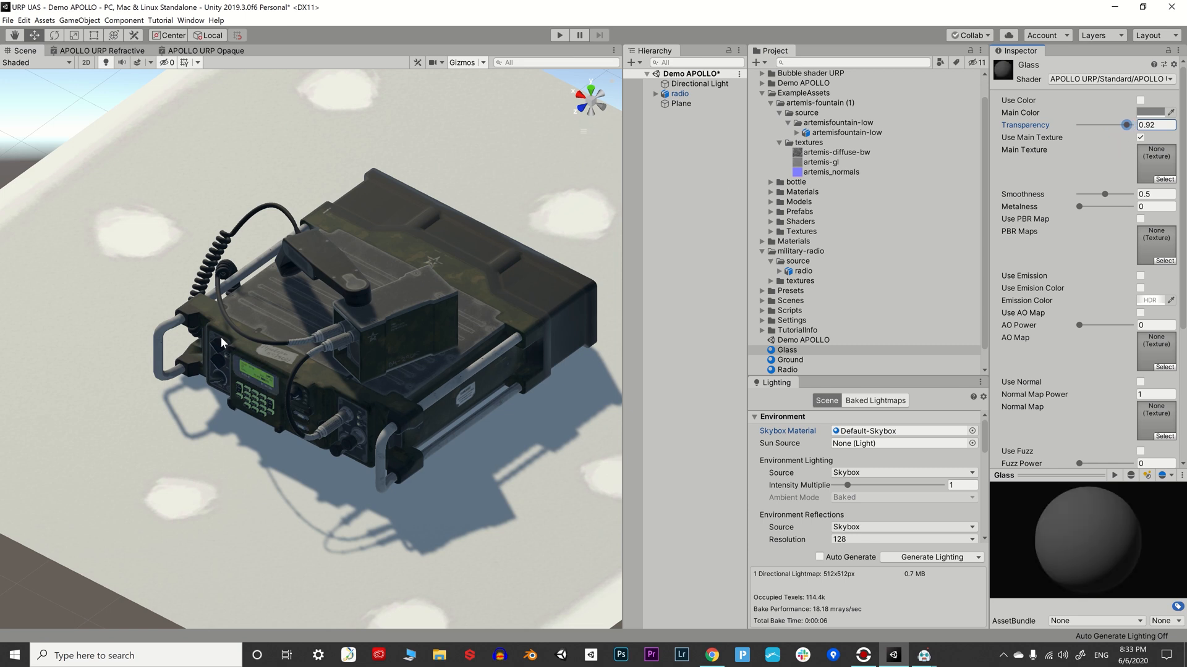
pyautogui.scroll(5, 279, 455)
pyautogui.keyDown('alt'); pyautogui.moveTo(279, 455); pyautogui.dragTo(427, 427); pyautogui.keyUp('alt')
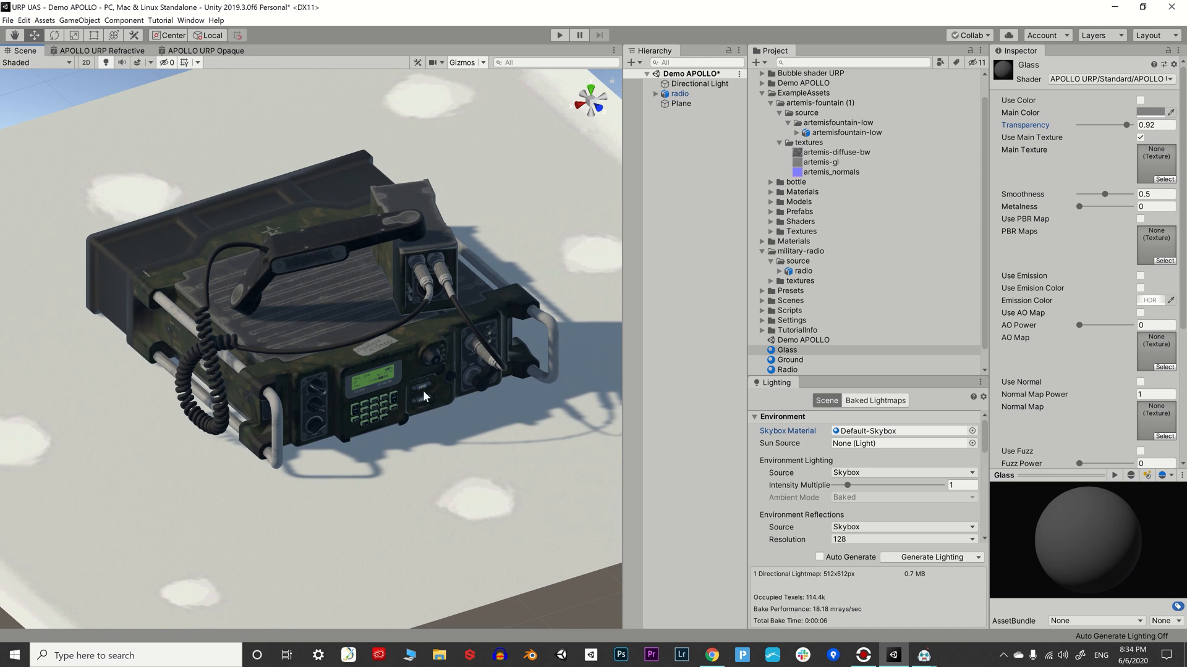
pyautogui.keyDown('alt'); pyautogui.moveTo(423, 391); pyautogui.dragTo(353, 282); pyautogui.keyUp('alt')
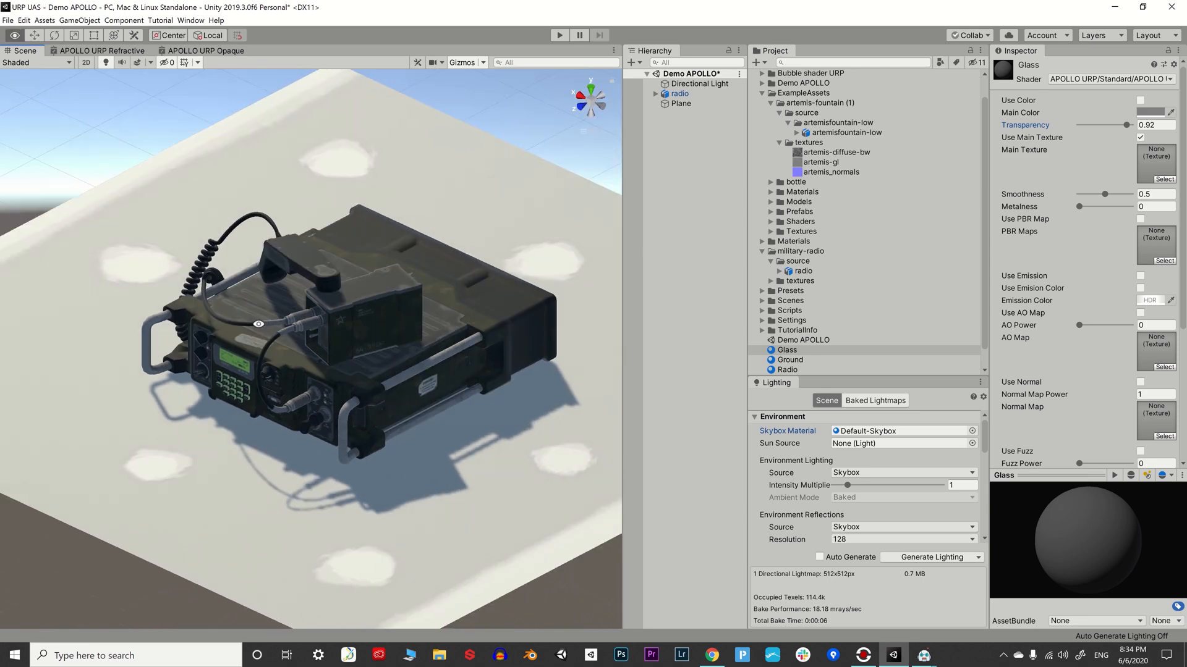
# - Select the radio body final_low, expand its Radio material settings and locate the main texture's file in the project
pyautogui.click(352, 282)
pyautogui.click(384, 298)
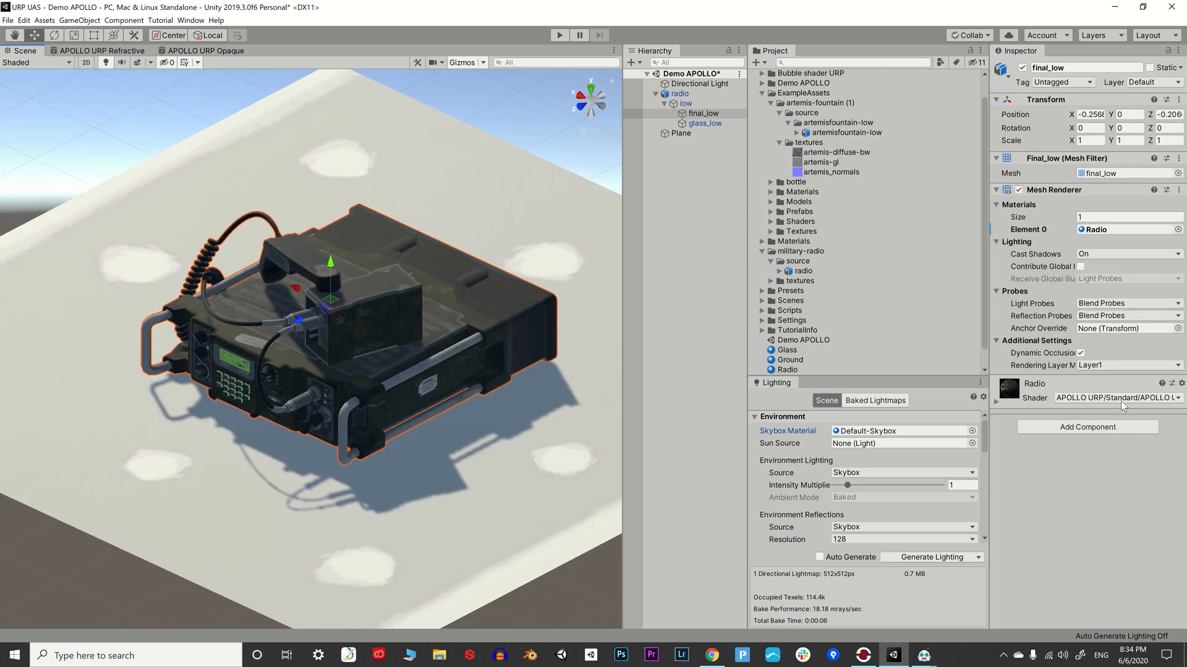
pyautogui.click(1121, 384)
pyautogui.scroll(-8, 1121, 383)
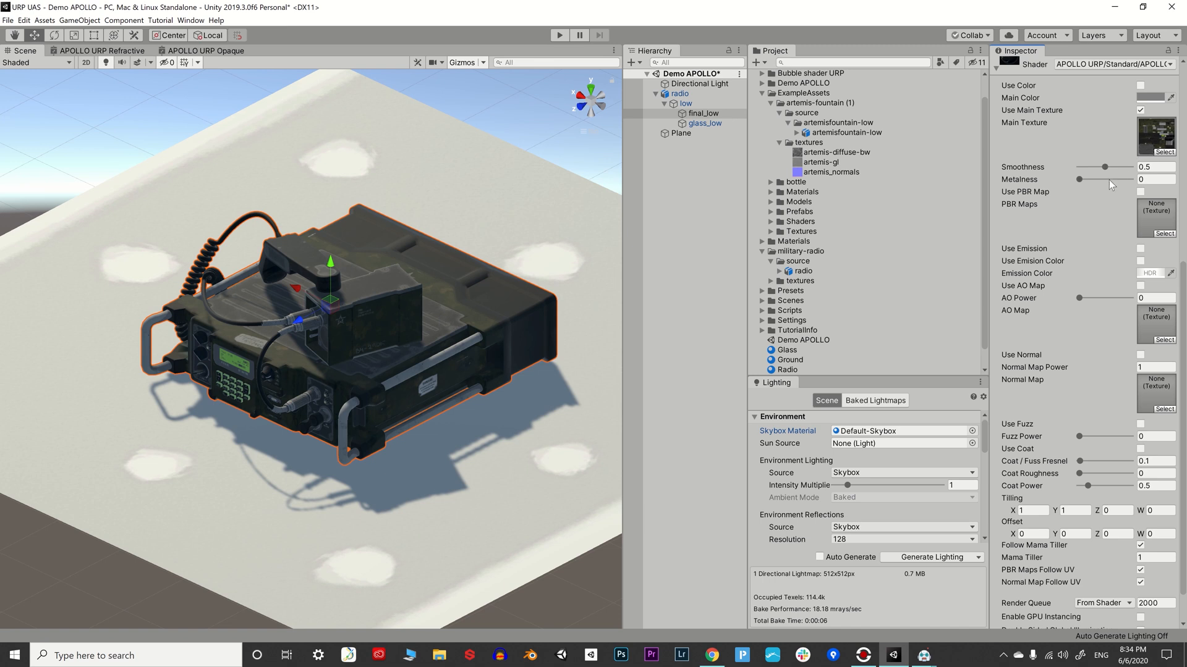
pyautogui.click(1144, 131)
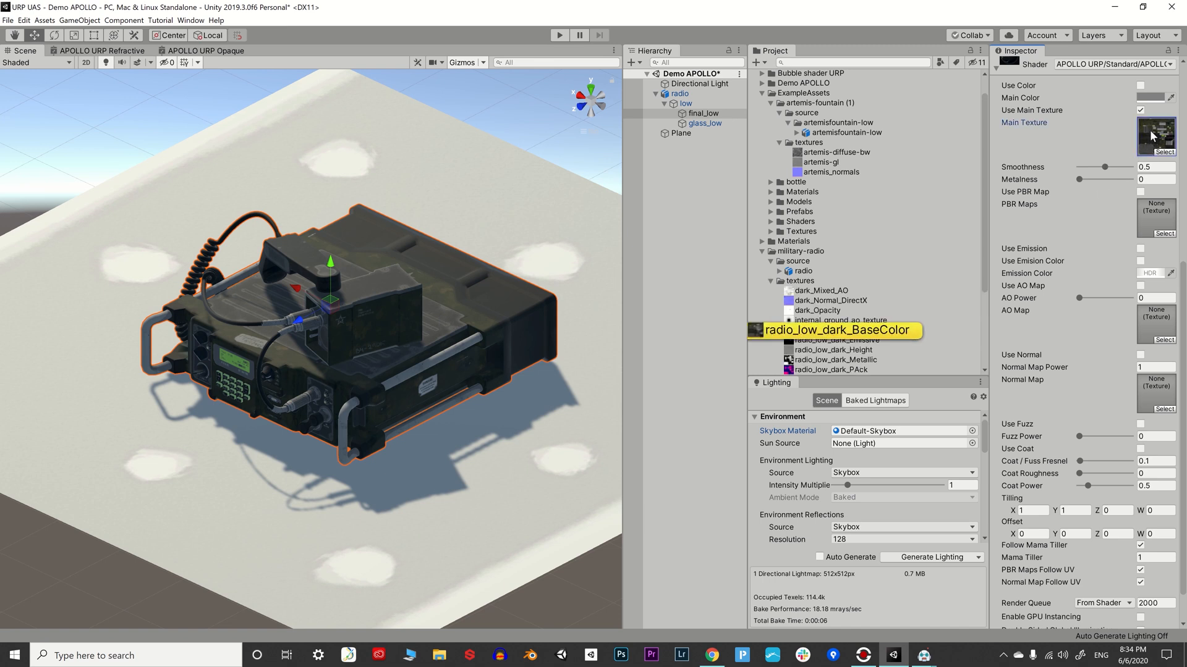
pyautogui.scroll(-2, 884, 316)
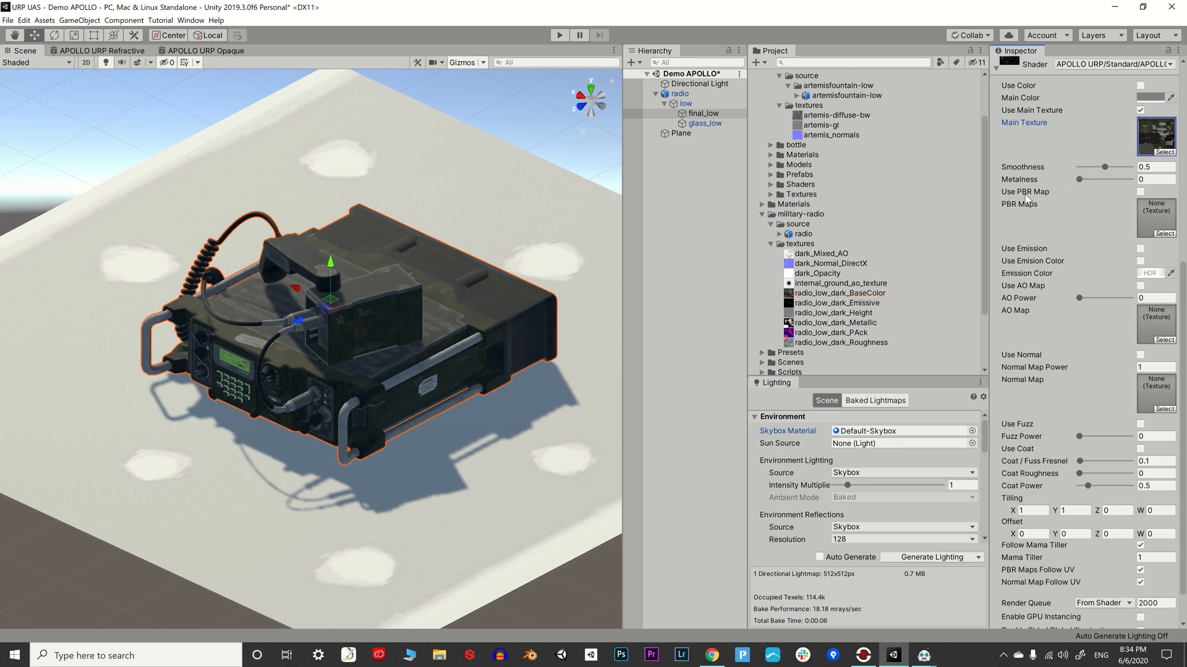
# - Set the Radio material's smoothness to 0 and enable Use PBR Map with radio_low_dark_PAck as the PBR map
pyautogui.moveTo(1104, 166)
pyautogui.mouseDown()
pyautogui.moveTo(1129, 169)
pyautogui.moveTo(1070, 162)
pyautogui.moveTo(1116, 178)
pyautogui.moveTo(1104, 189)
pyautogui.moveTo(1085, 180)
pyautogui.moveTo(1134, 189)
pyautogui.moveTo(1079, 167)
pyautogui.mouseUp()
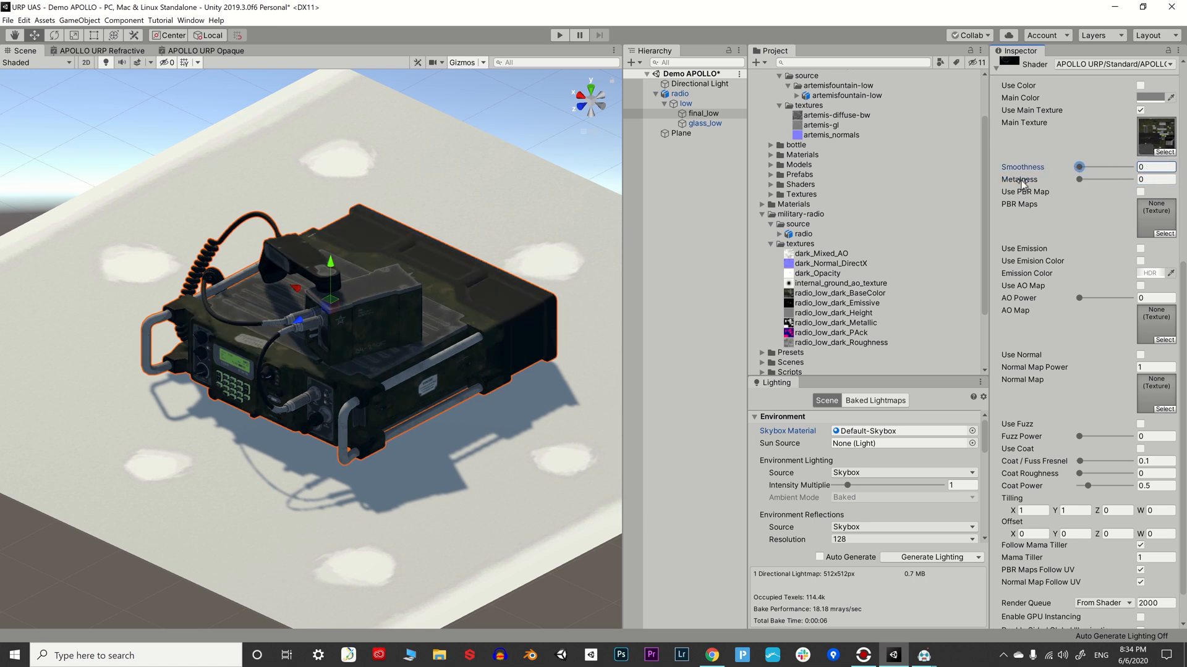
pyautogui.click(1140, 192)
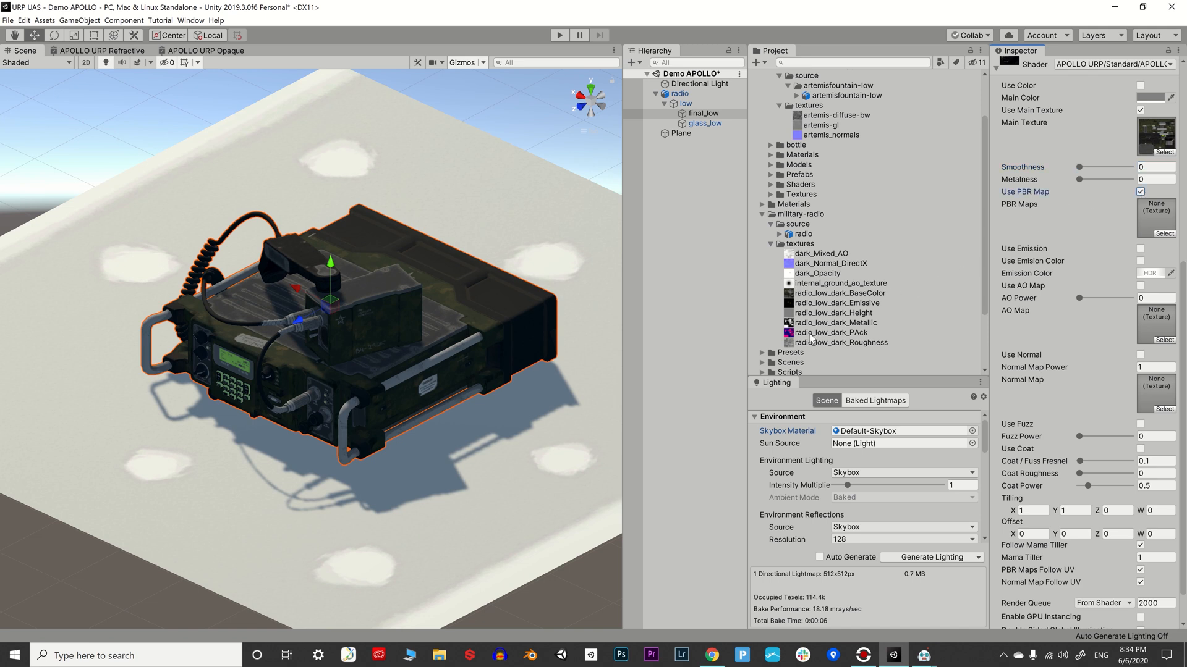
pyautogui.moveTo(804, 335); pyautogui.dragTo(1157, 220)
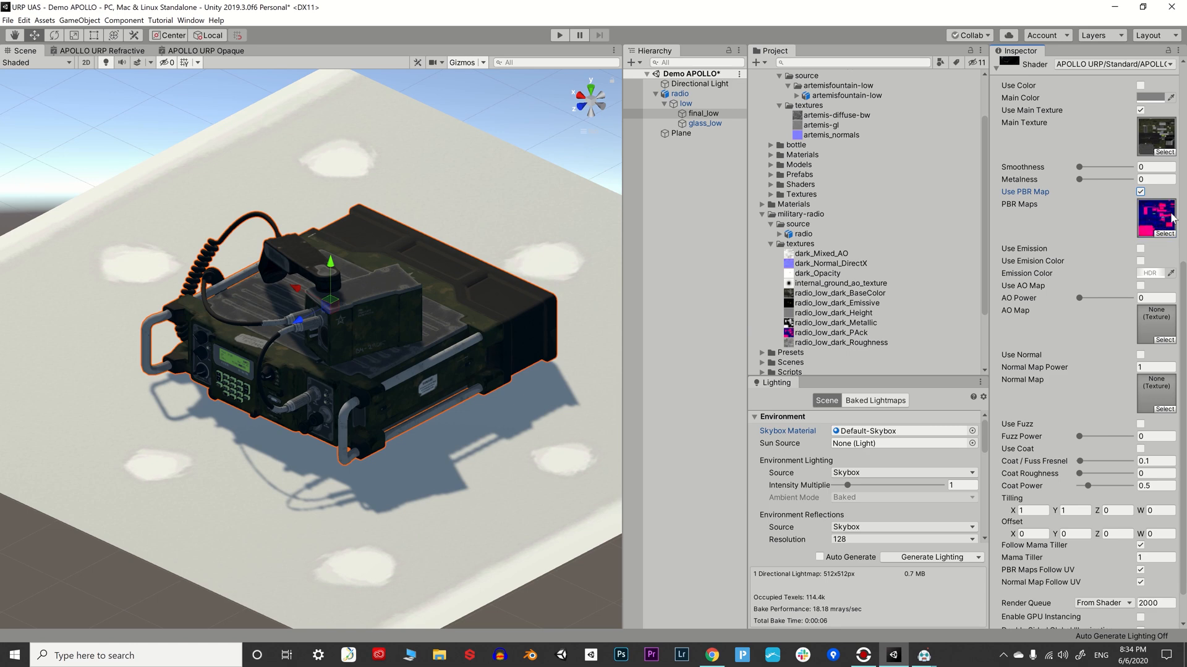
# - Set the Radio material's smoothness and metalness to 1 and inspect the radio's surfaces from several angles
pyautogui.keyDown('alt'); pyautogui.moveTo(371, 407); pyautogui.dragTo(711, 371); pyautogui.keyUp('alt')
pyautogui.moveTo(1080, 168); pyautogui.dragTo(1131, 168)
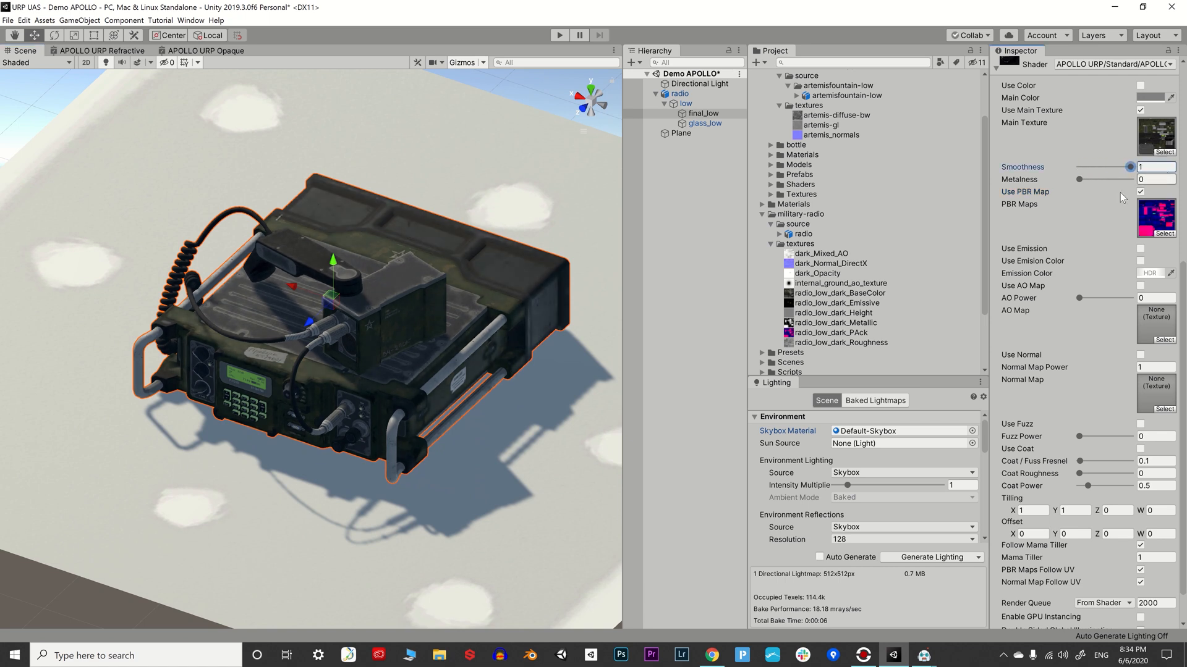
pyautogui.moveTo(1078, 180); pyautogui.dragTo(1131, 179)
pyautogui.keyDown('alt'); pyautogui.moveTo(395, 312); pyautogui.dragTo(740, 386); pyautogui.keyUp('alt')
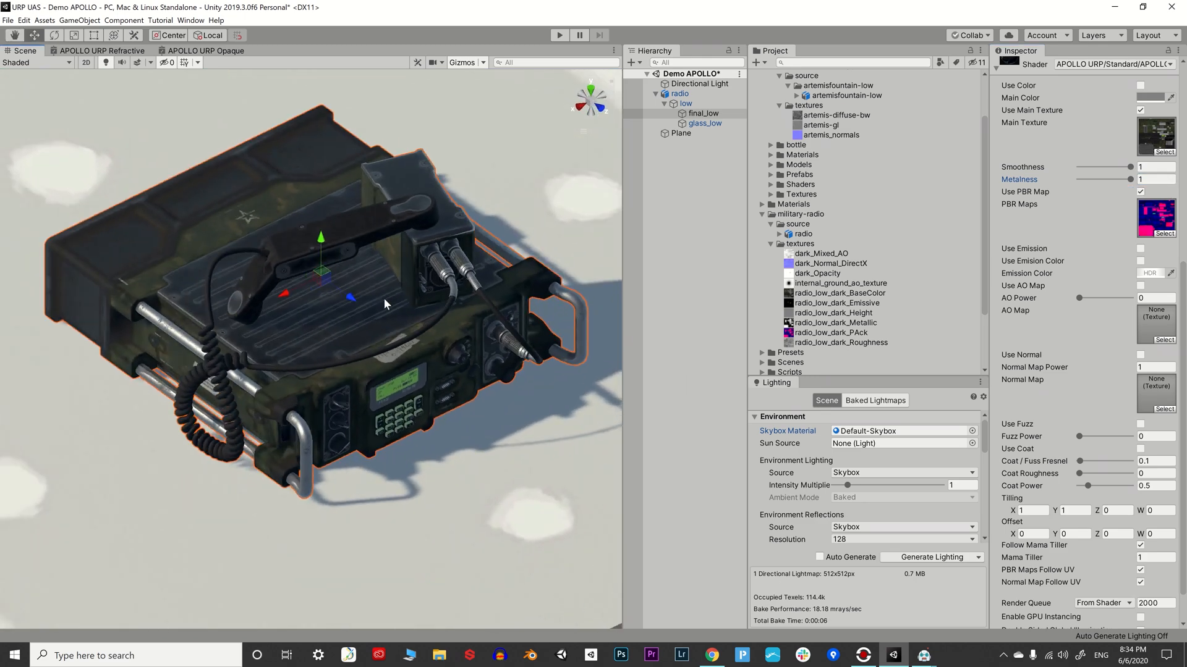
pyautogui.keyDown('alt'); pyautogui.moveTo(386, 341); pyautogui.dragTo(354, 324); pyautogui.keyUp('alt')
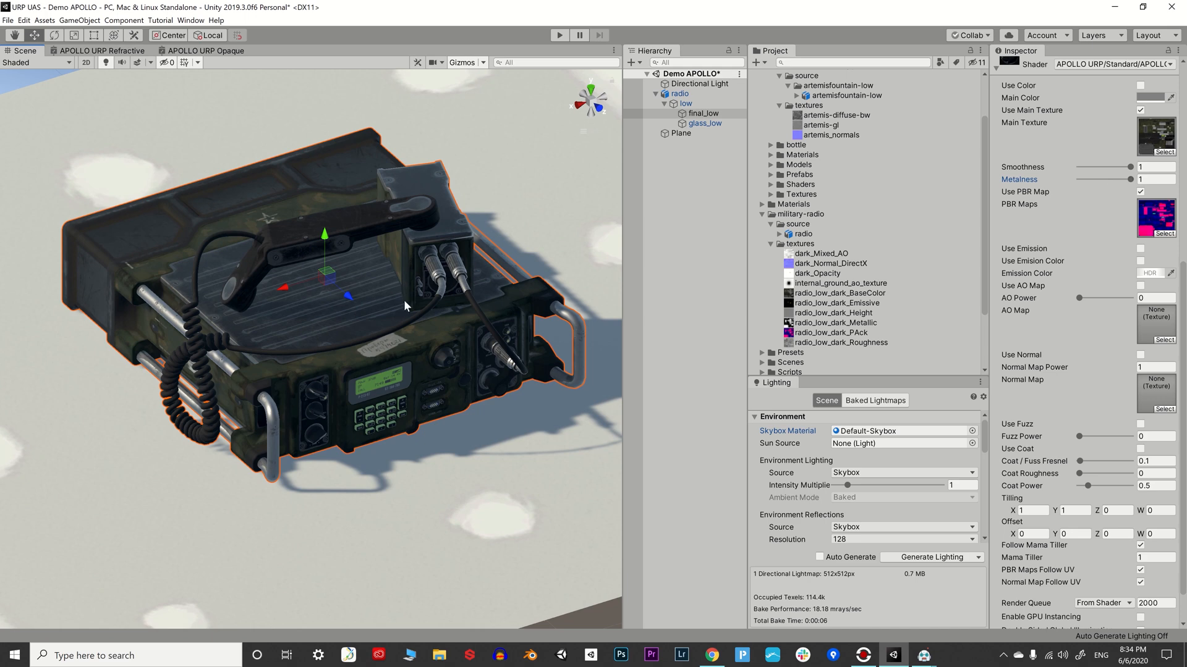
pyautogui.keyDown('alt'); pyautogui.moveTo(457, 412); pyautogui.dragTo(369, 414); pyautogui.keyUp('alt')
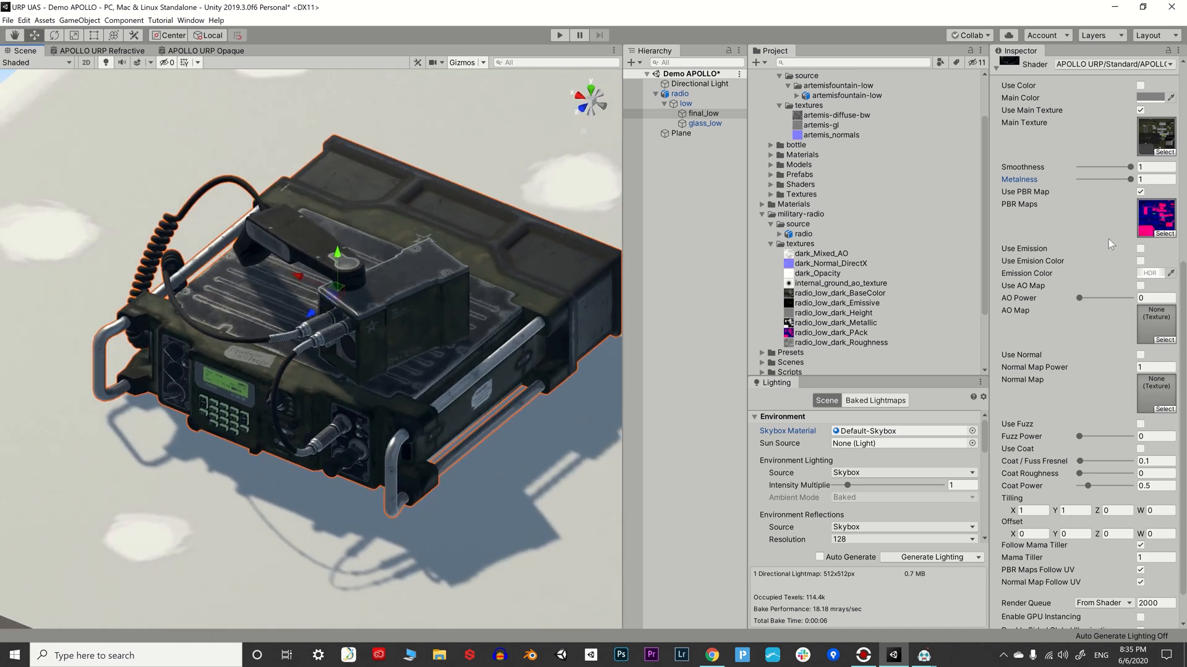
pyautogui.keyDown('alt'); pyautogui.moveTo(325, 425); pyautogui.dragTo(289, 402); pyautogui.keyUp('alt')
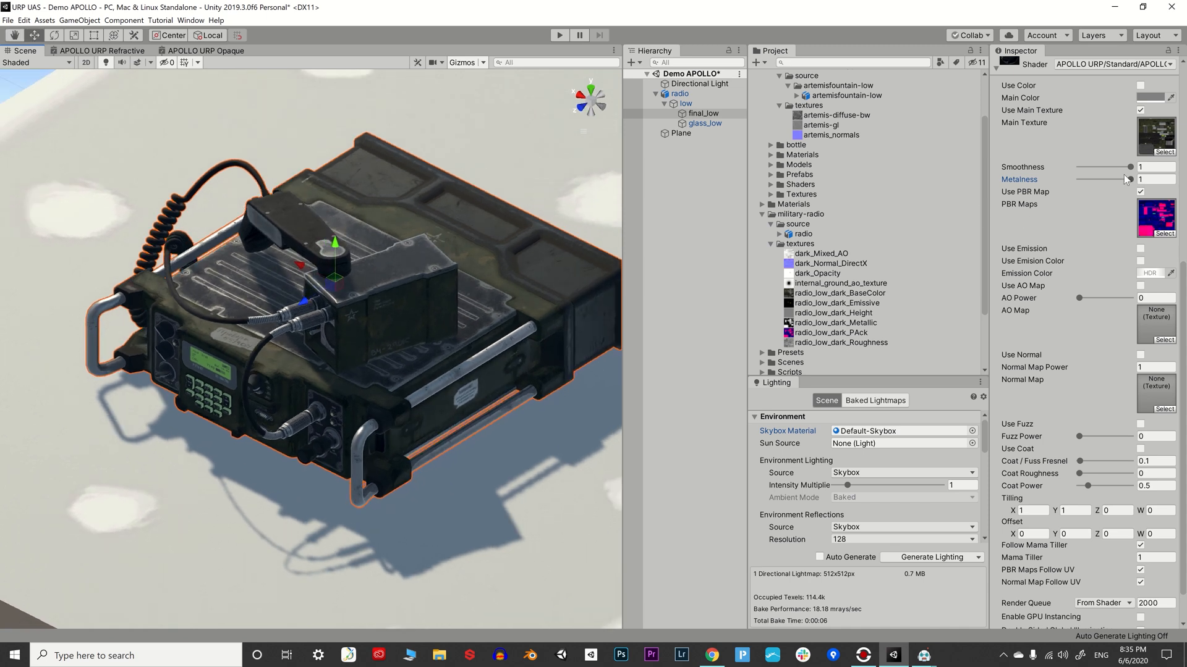
pyautogui.moveTo(1129, 181)
pyautogui.mouseDown()
pyautogui.moveTo(1069, 172)
pyautogui.moveTo(1129, 196)
pyautogui.mouseUp()
pyautogui.keyDown('alt'); pyautogui.moveTo(351, 405); pyautogui.dragTo(371, 403); pyautogui.keyUp('alt')
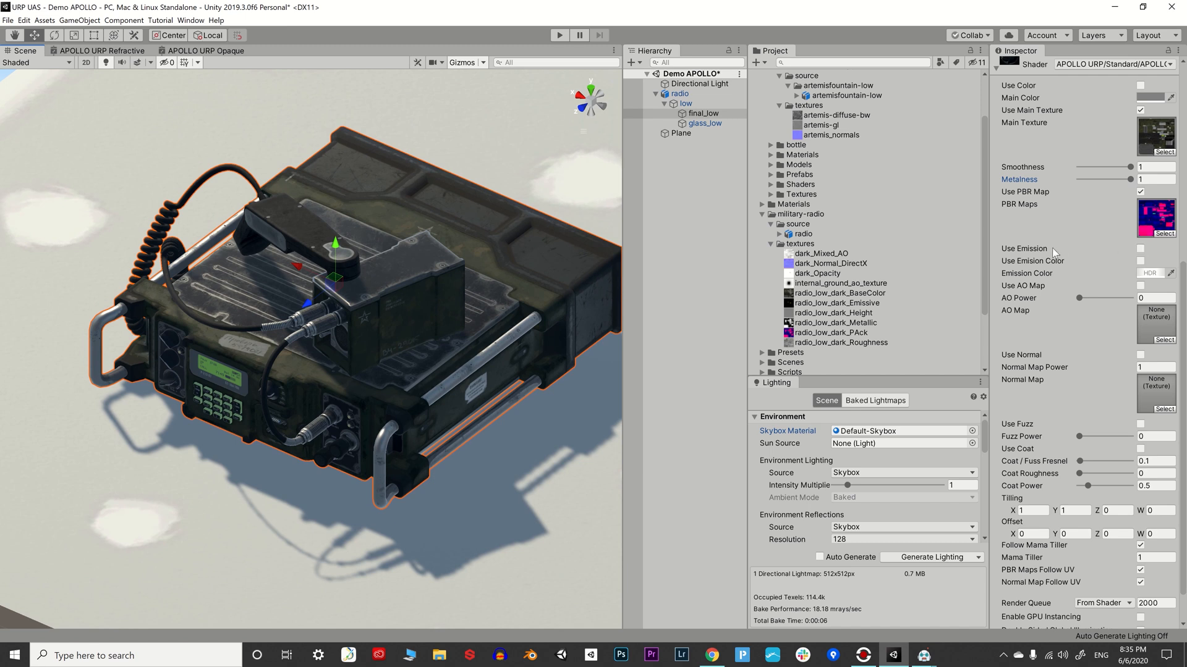
# - Enable Use Emission and Use Emission Color on the Radio material and set the emission color to magenta, RGB 229, 0, 255
pyautogui.click(1140, 250)
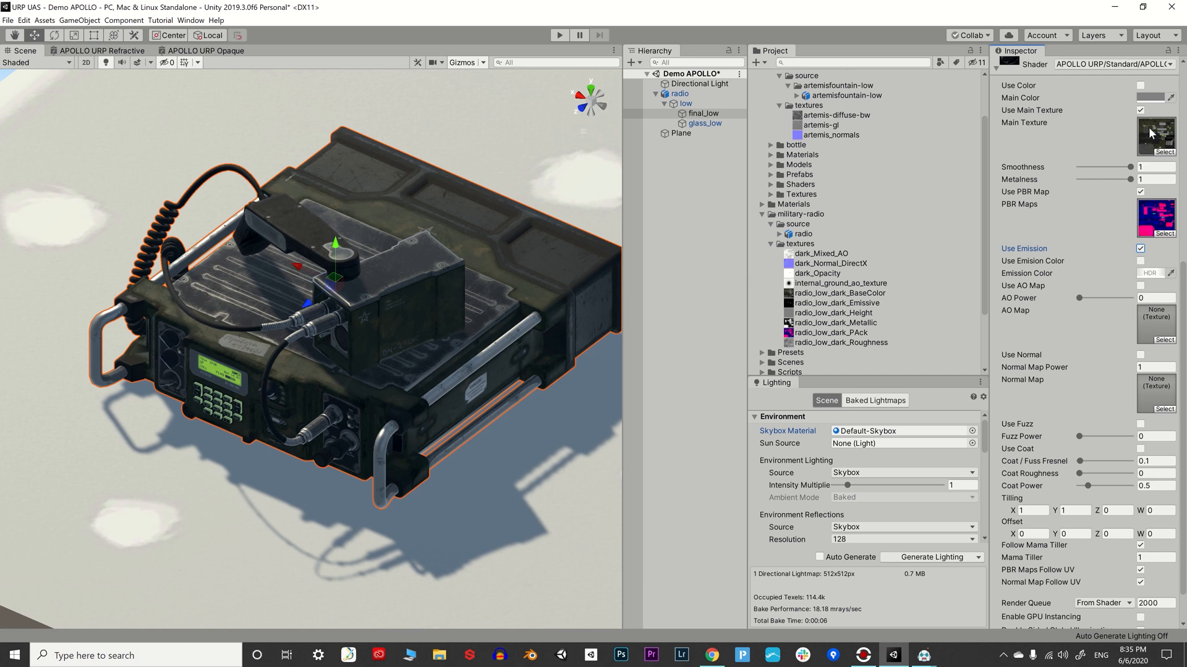
pyautogui.click(1141, 261)
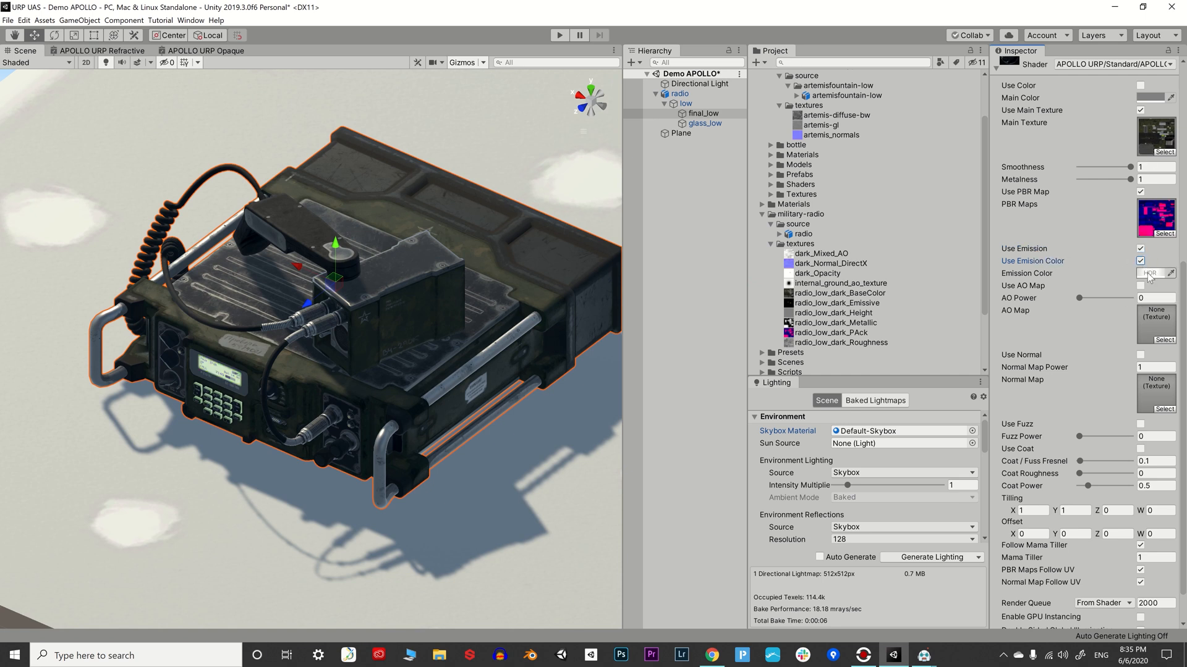
pyautogui.click(1149, 273)
pyautogui.moveTo(1118, 233)
pyautogui.mouseDown()
pyautogui.moveTo(1146, 201)
pyautogui.moveTo(1155, 285)
pyautogui.moveTo(1087, 302)
pyautogui.moveTo(1157, 207)
pyautogui.moveTo(1172, 265)
pyautogui.moveTo(1078, 302)
pyautogui.moveTo(1051, 222)
pyautogui.moveTo(1121, 181)
pyautogui.moveTo(1050, 244)
pyautogui.moveTo(1150, 291)
pyautogui.moveTo(1182, 246)
pyautogui.moveTo(1155, 198)
pyautogui.moveTo(1174, 216)
pyautogui.moveTo(1155, 283)
pyautogui.moveTo(1084, 296)
pyautogui.moveTo(1149, 291)
pyautogui.moveTo(1120, 302)
pyautogui.moveTo(1133, 297)
pyautogui.mouseUp()
pyautogui.click(1160, 213)
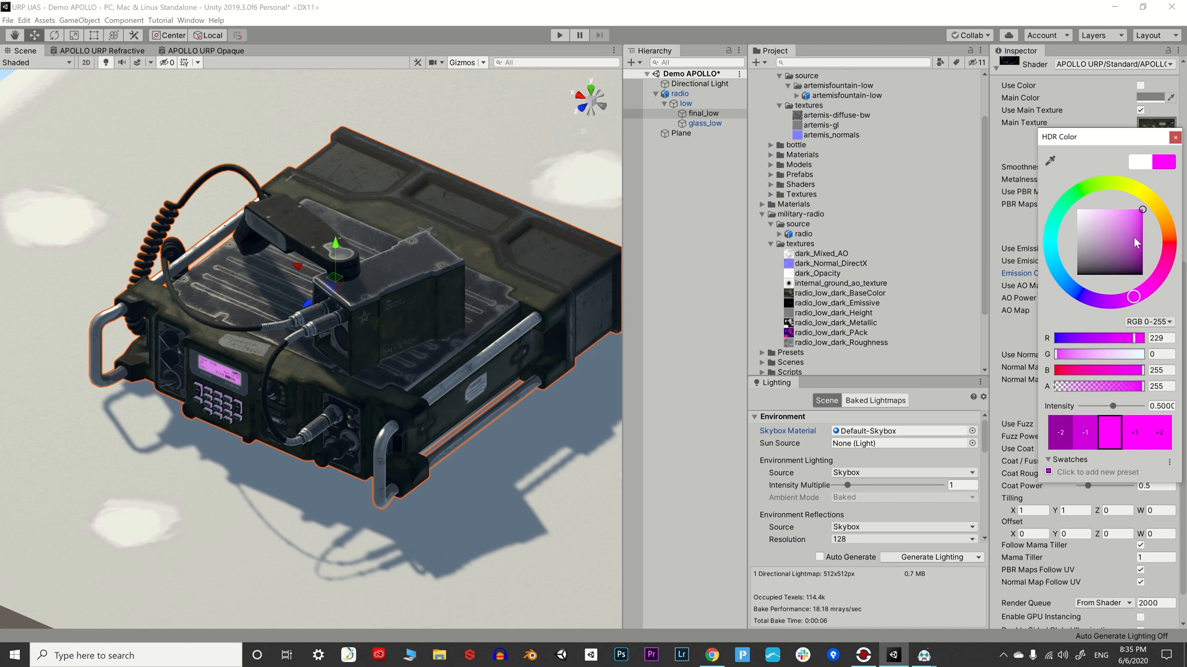
# - Change the Radio material's emission color to pink, RGB 255, 0, 88, and turn off Use Emission Color
pyautogui.moveTo(1124, 237); pyautogui.dragTo(1054, 284)
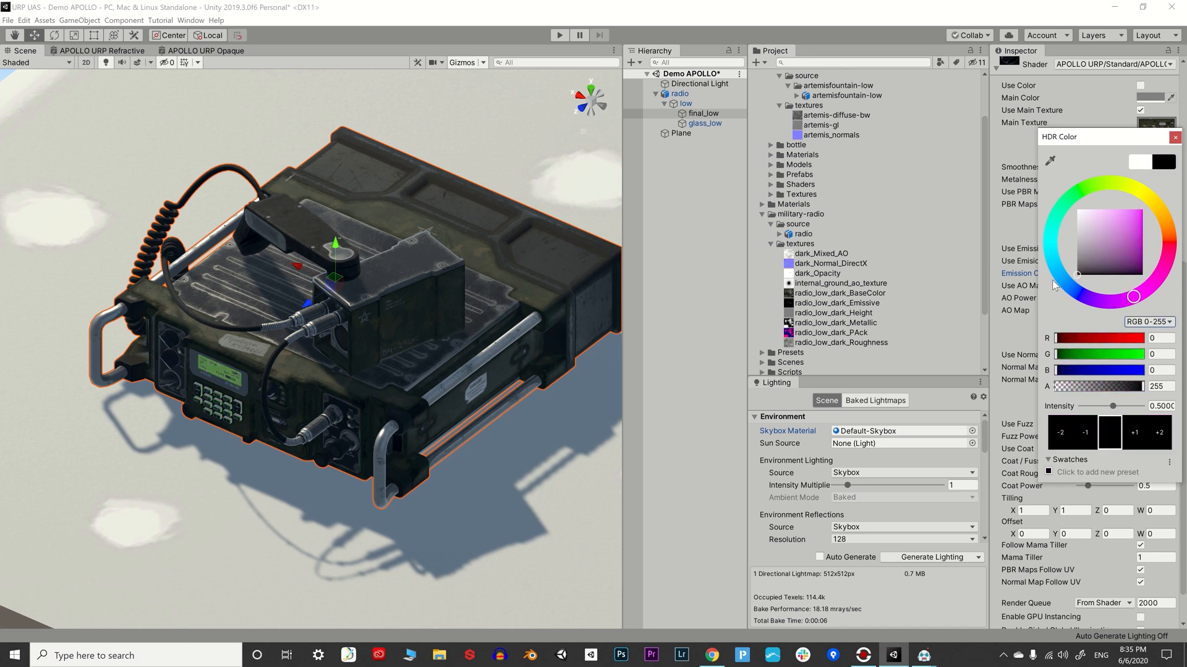
pyautogui.moveTo(1055, 284); pyautogui.dragTo(1160, 190)
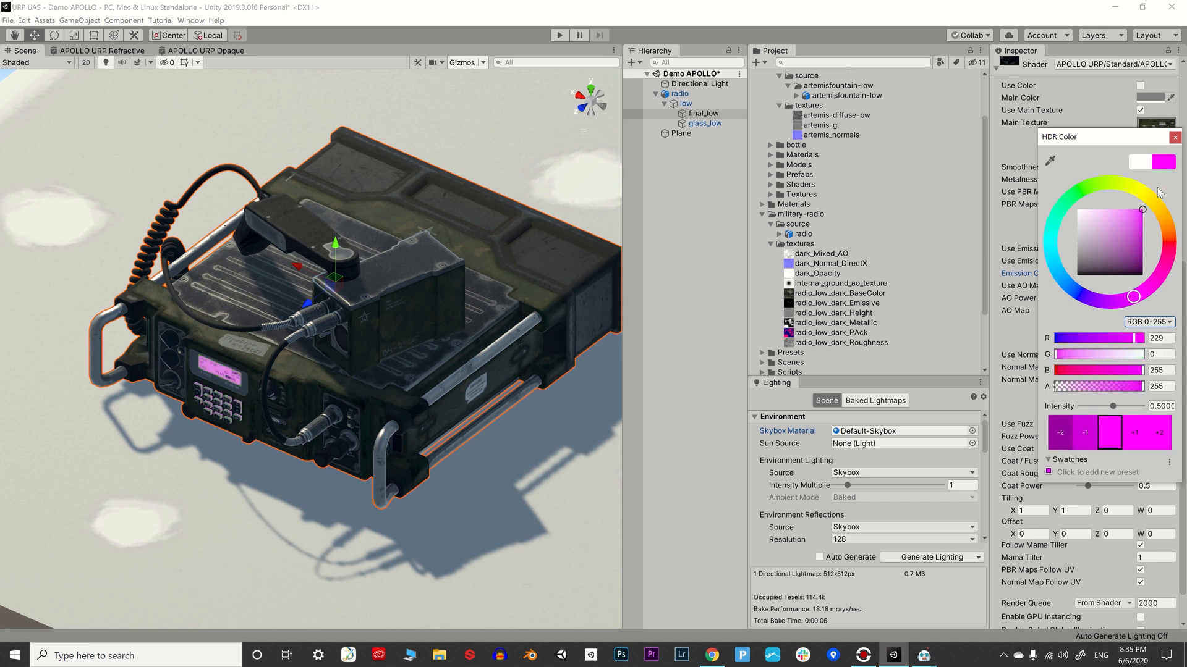
pyautogui.moveTo(1173, 232); pyautogui.dragTo(1180, 274)
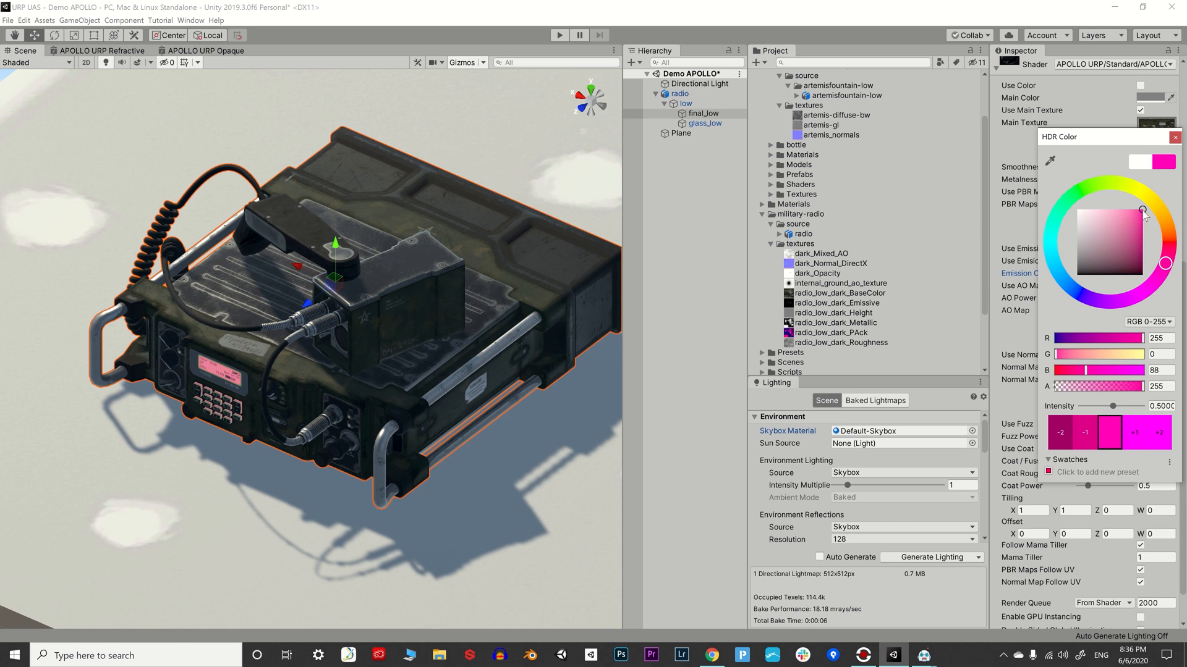
pyautogui.click(1174, 137)
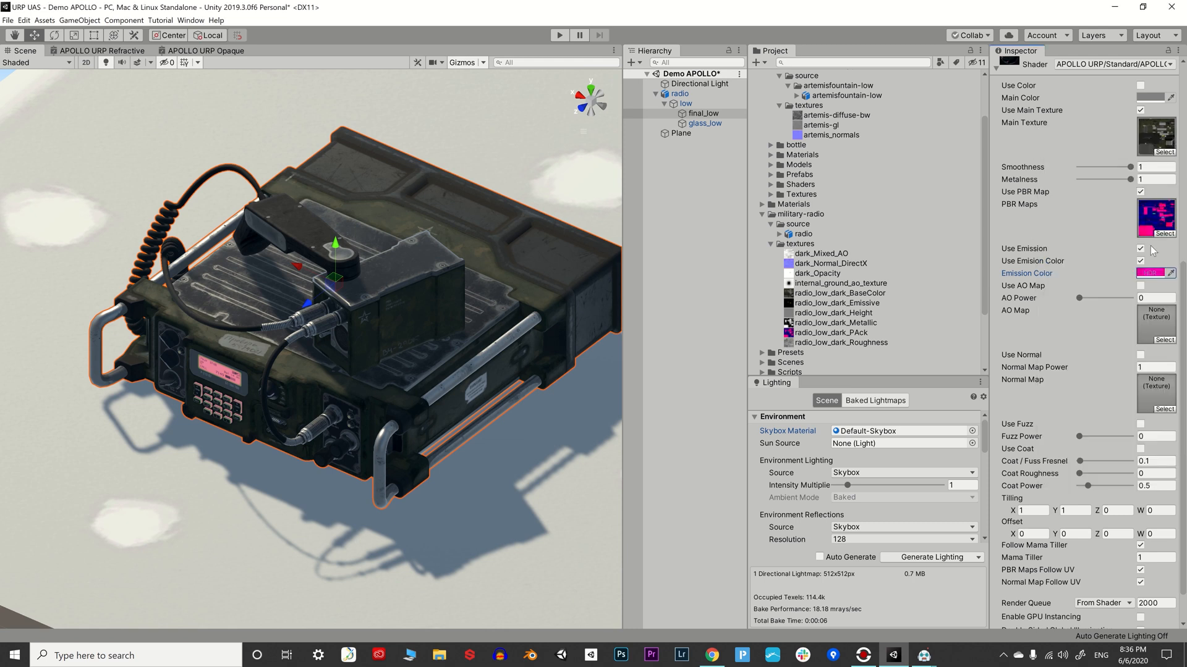
pyautogui.click(1140, 261)
# - Assign dark_Normal_DirectX as the Radio material's normal map, enable Use Normal and inspect the radio
pyautogui.click(1151, 141)
pyautogui.click(862, 267)
pyautogui.moveTo(862, 267); pyautogui.dragTo(1153, 396)
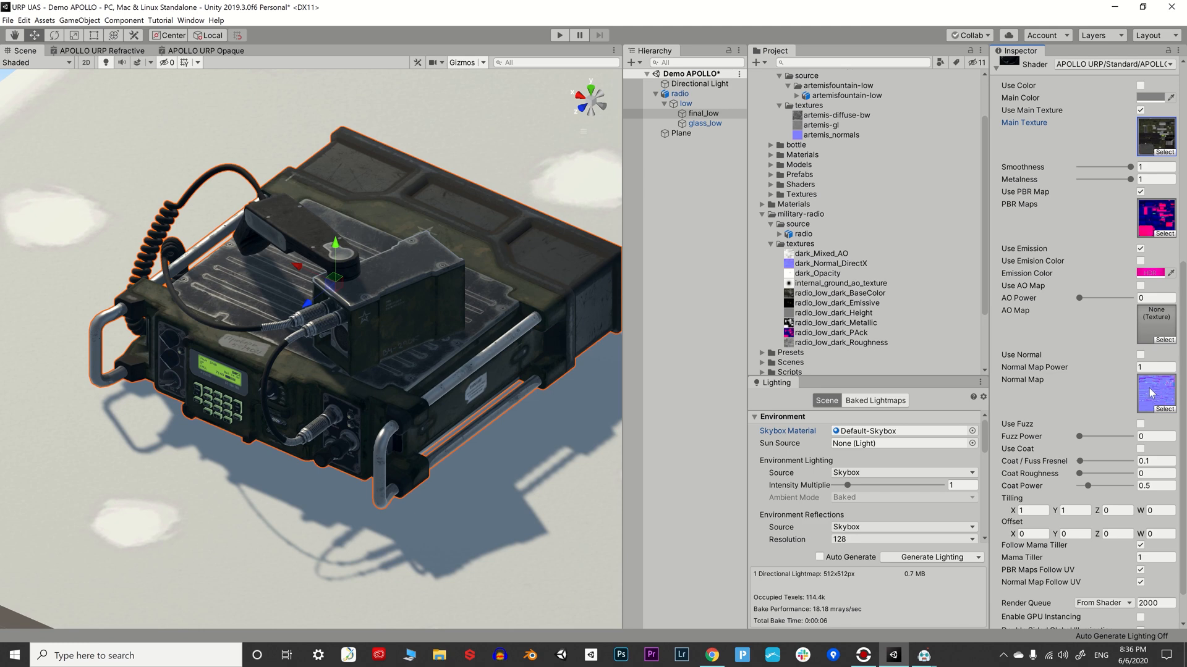
pyautogui.click(1140, 354)
pyautogui.keyDown('alt'); pyautogui.moveTo(173, 351); pyautogui.dragTo(618, 404); pyautogui.keyUp('alt')
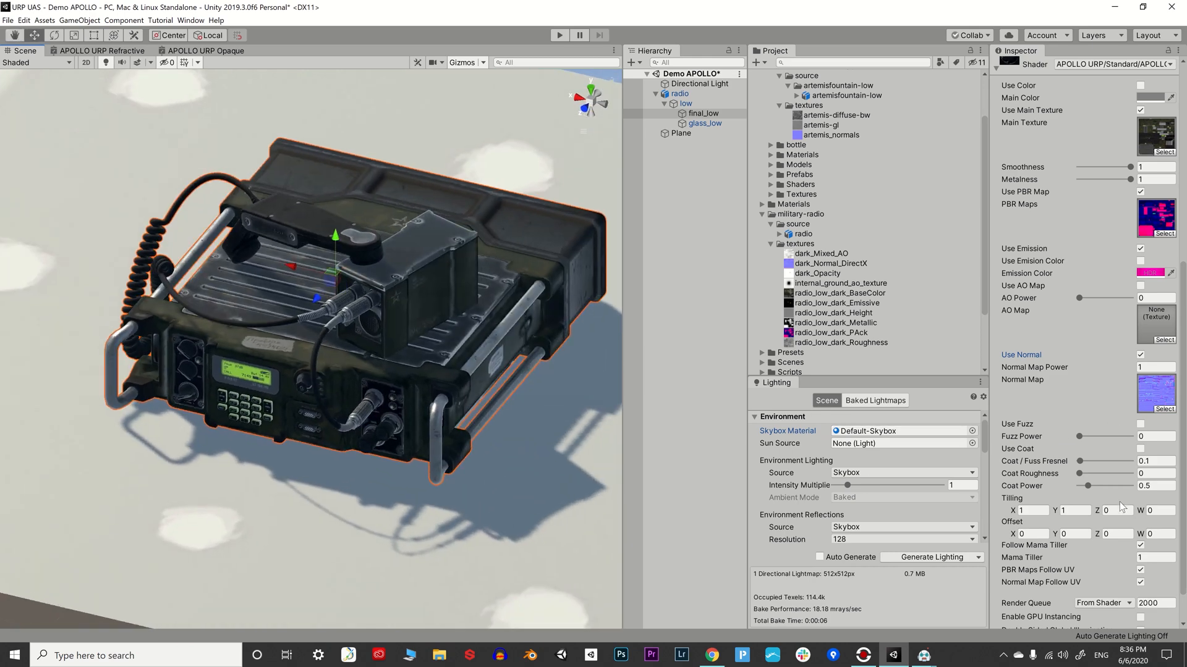
# - Enable Use Fuzz on the Radio material, set Fuzz Power to 0.25 and Coat / Fuss Fresnel to 3, and inspect the radio
pyautogui.click(1140, 424)
pyautogui.moveTo(1079, 436)
pyautogui.mouseDown()
pyautogui.moveTo(1089, 435)
pyautogui.moveTo(1071, 425)
pyautogui.moveTo(1085, 430)
pyautogui.mouseUp()
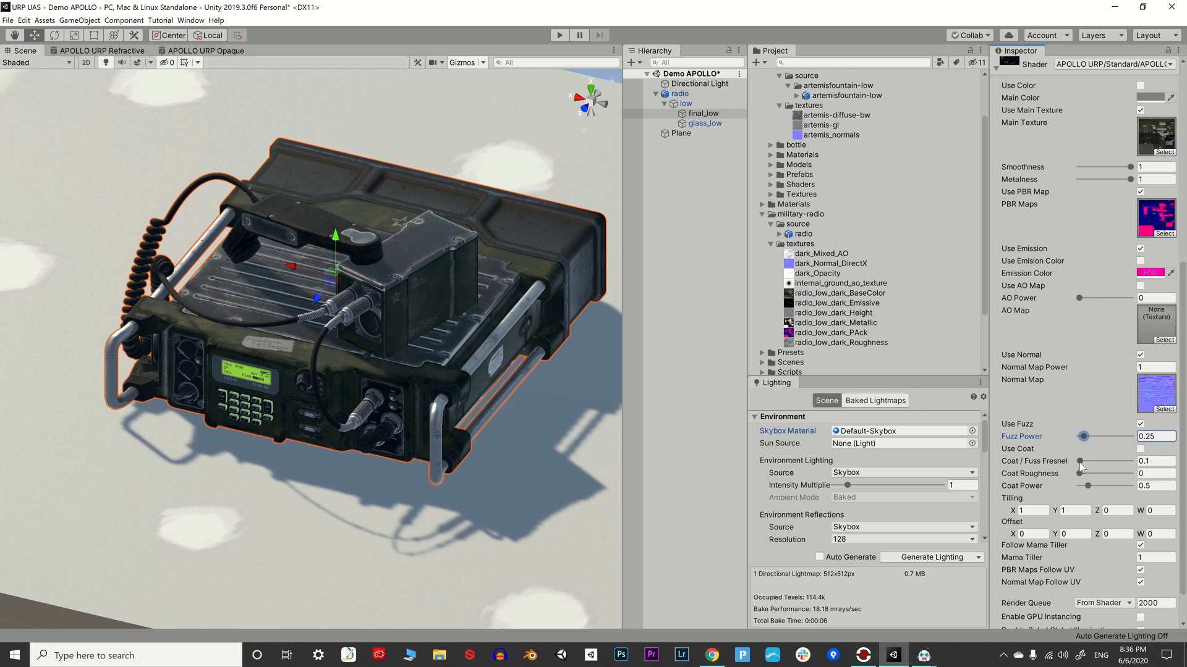
pyautogui.moveTo(1080, 463)
pyautogui.mouseDown()
pyautogui.moveTo(1115, 463)
pyautogui.moveTo(1056, 465)
pyautogui.moveTo(1094, 462)
pyautogui.mouseUp()
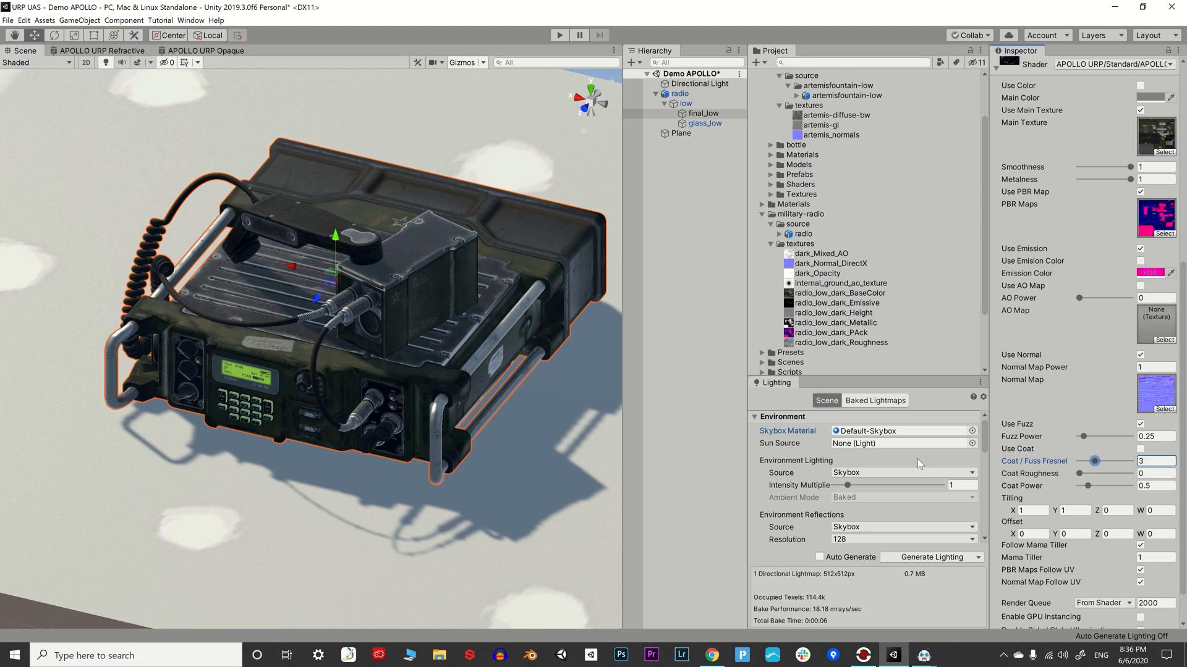
pyautogui.keyDown('alt'); pyautogui.moveTo(244, 365); pyautogui.dragTo(504, 428); pyautogui.keyUp('alt')
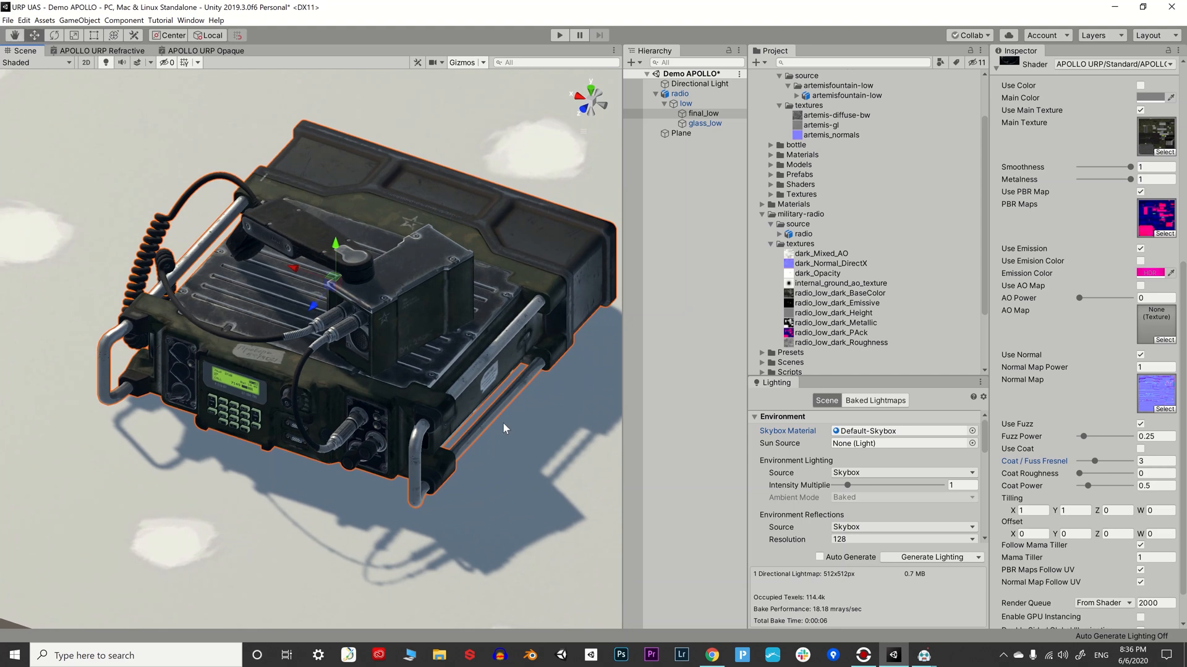
# - Enable Use Coat on the Radio material with Coat / Fuss Fresnel 4.3, Coat Power 0.28 and Coat Roughness 0.29, and inspect the coating
pyautogui.click(1140, 450)
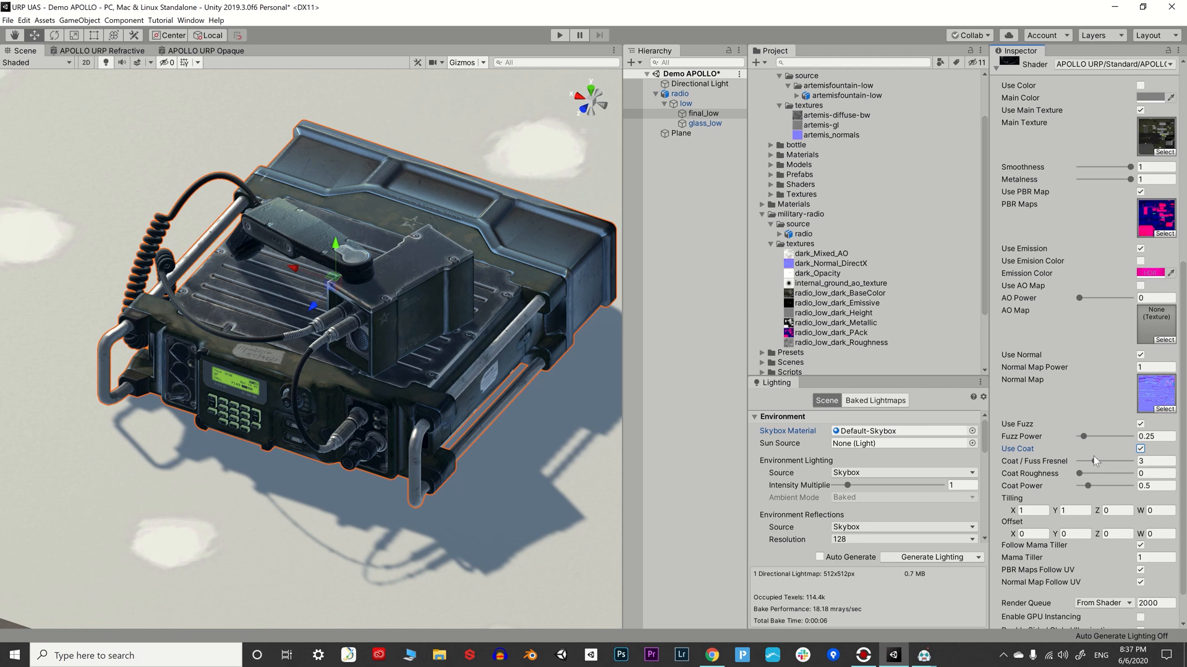
pyautogui.moveTo(1094, 464)
pyautogui.mouseDown()
pyautogui.moveTo(1128, 463)
pyautogui.moveTo(1078, 458)
pyautogui.moveTo(1111, 460)
pyautogui.moveTo(1079, 487)
pyautogui.moveTo(1100, 488)
pyautogui.moveTo(1073, 489)
pyautogui.moveTo(1085, 490)
pyautogui.mouseUp()
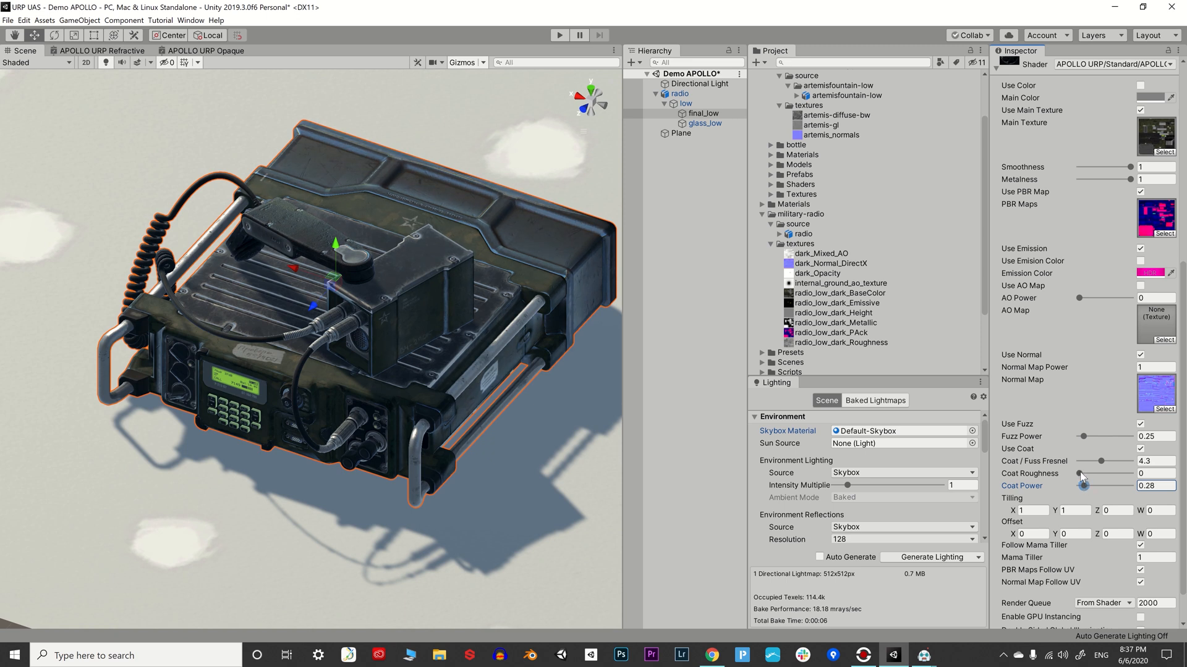
pyautogui.moveTo(1082, 477)
pyautogui.mouseDown()
pyautogui.moveTo(1127, 475)
pyautogui.moveTo(1045, 475)
pyautogui.moveTo(1097, 475)
pyautogui.mouseUp()
pyautogui.keyDown('alt'); pyautogui.moveTo(389, 388); pyautogui.dragTo(578, 353); pyautogui.keyUp('alt')
pyautogui.scroll(2, 395, 312)
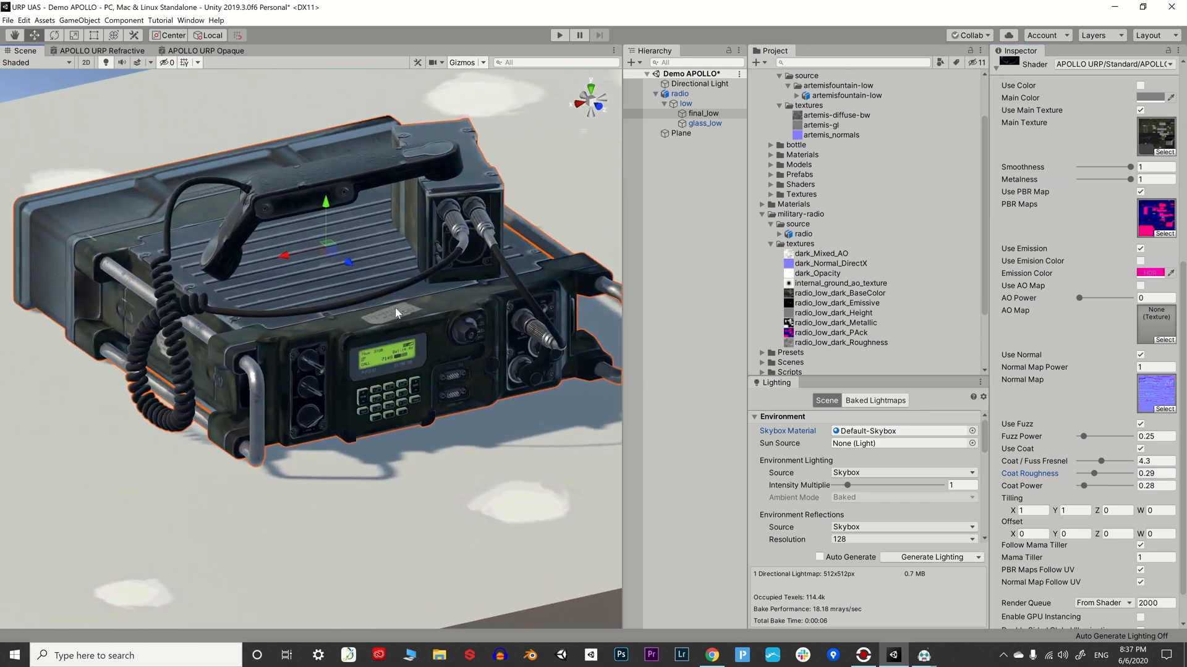
pyautogui.click(37, 91)
pyautogui.keyDown('alt'); pyautogui.moveTo(278, 199); pyautogui.dragTo(470, 318); pyautogui.keyUp('alt')
pyautogui.scroll(-3, 235, 296)
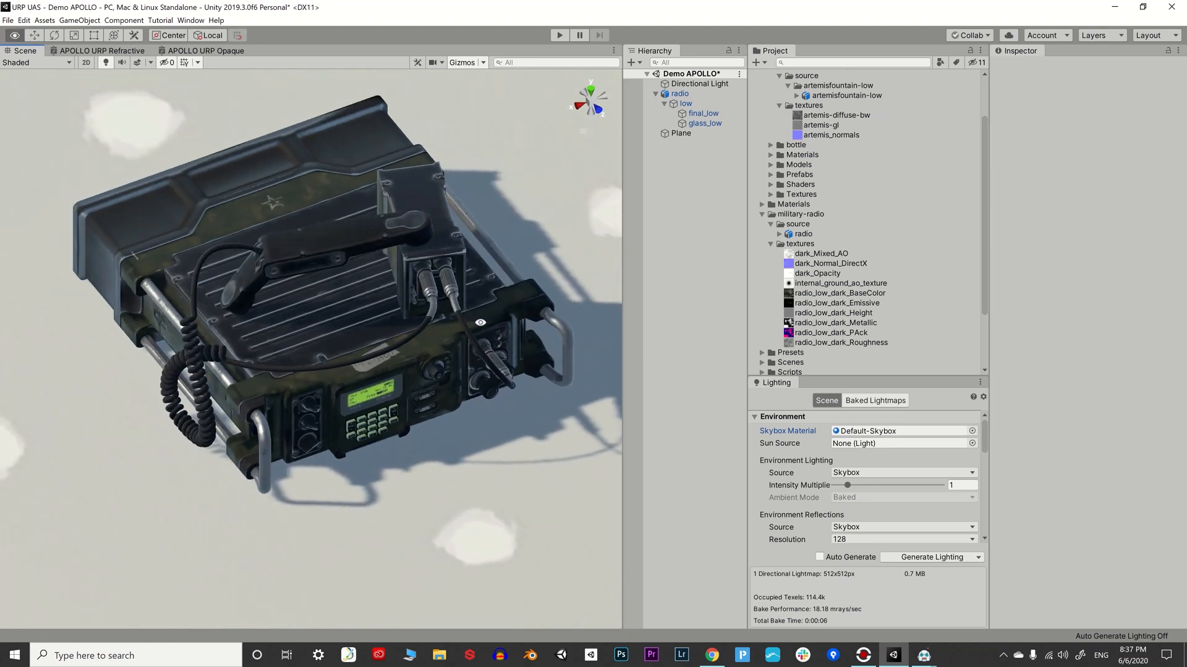
# - Rotate the Directional Light to about X 28, Y -596, Z -438 and view how it lights the radio
pyautogui.click(691, 85)
pyautogui.scroll(-3, 329, 281)
pyautogui.keyDown('alt'); pyautogui.moveTo(404, 288); pyautogui.dragTo(195, 275); pyautogui.keyUp('alt')
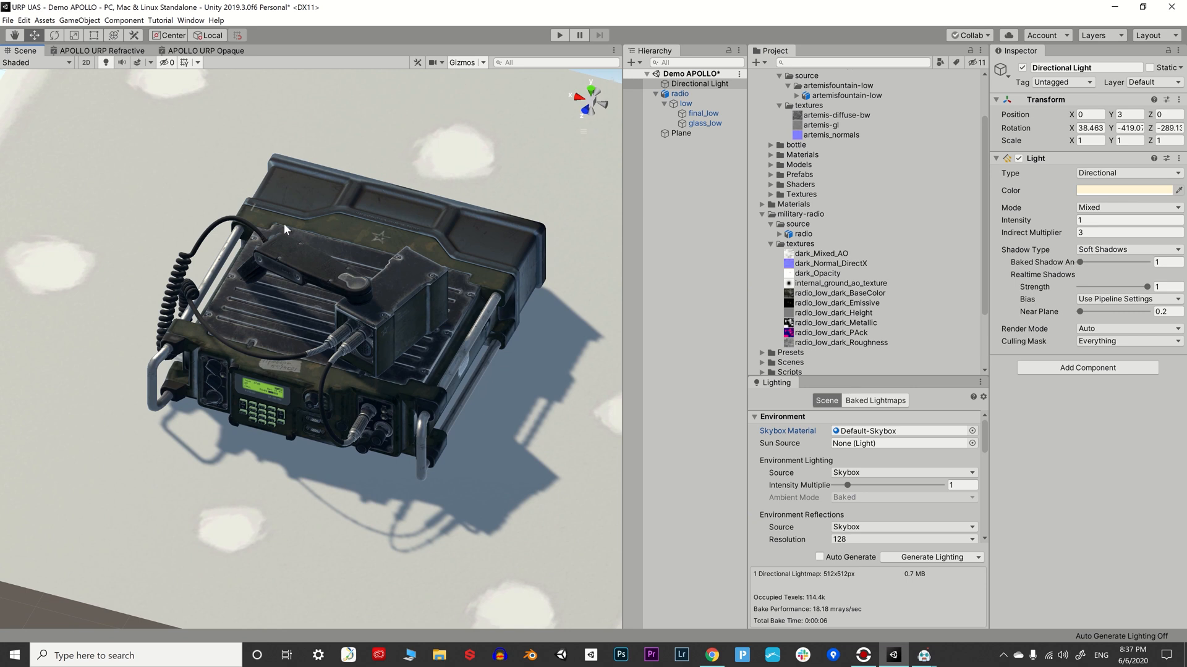
pyautogui.scroll(-8, 280, 209)
pyautogui.scroll(-2, 313, 284)
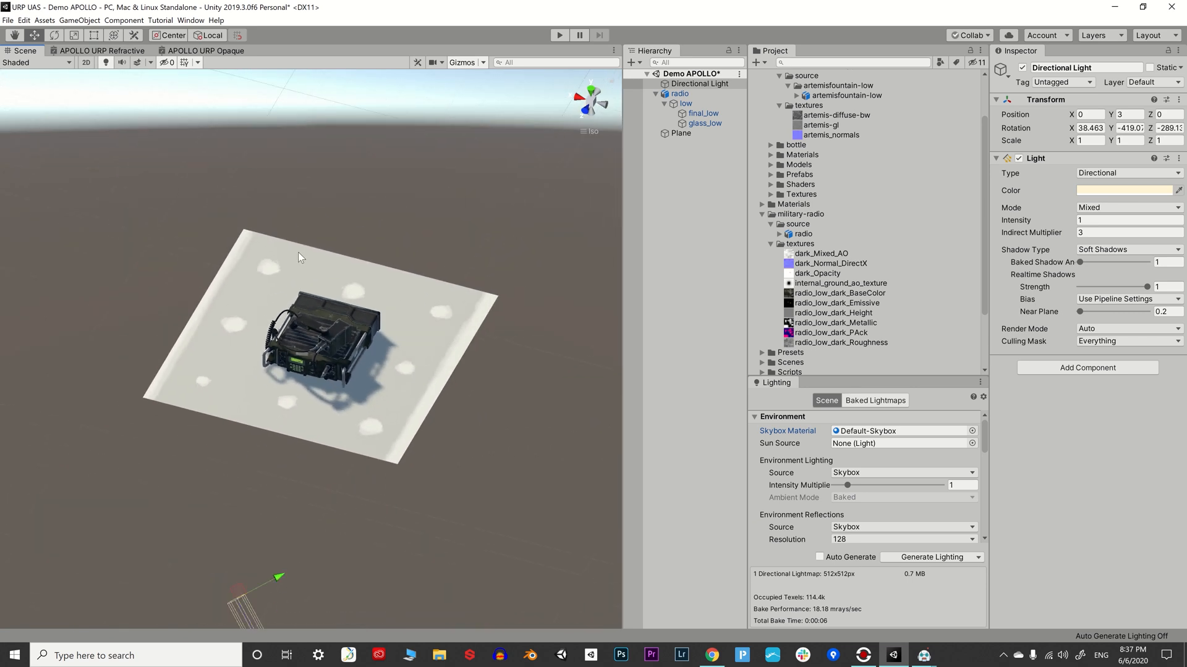
pyautogui.click(55, 35)
pyautogui.moveTo(252, 529); pyautogui.dragTo(301, 581)
pyautogui.scroll(10, 319, 428)
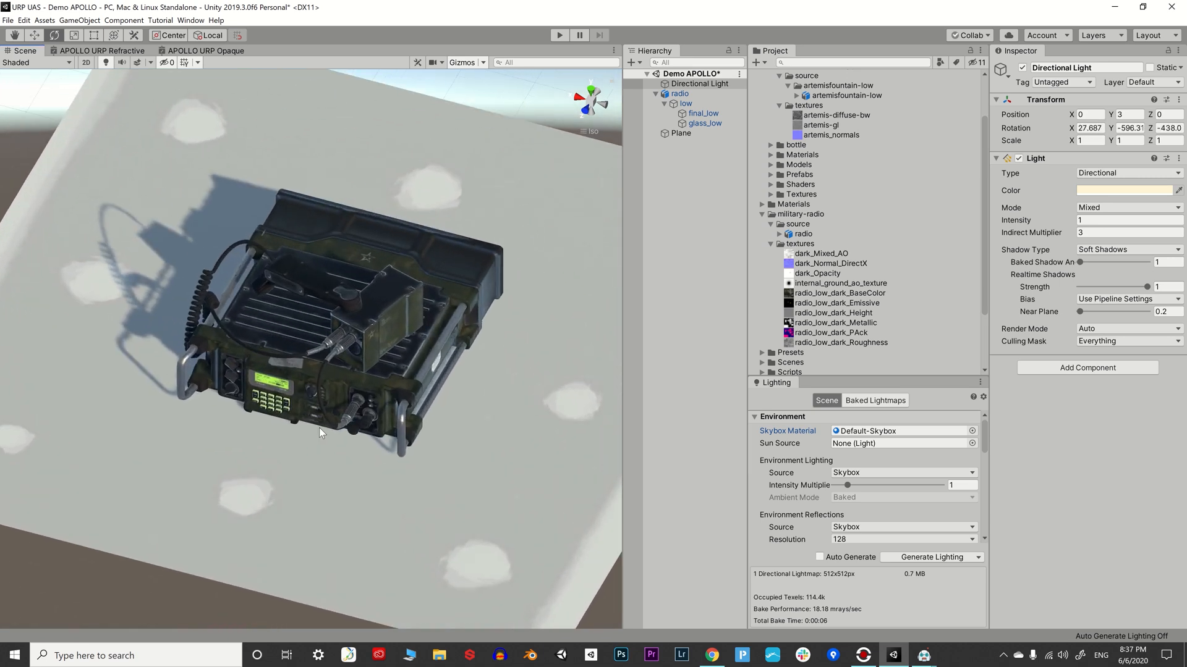
# - Mark the radio, including its child objects, and the ground plane as static
pyautogui.click(357, 387)
pyautogui.keyDown('shift'); pyautogui.click(499, 437); pyautogui.keyUp('shift')
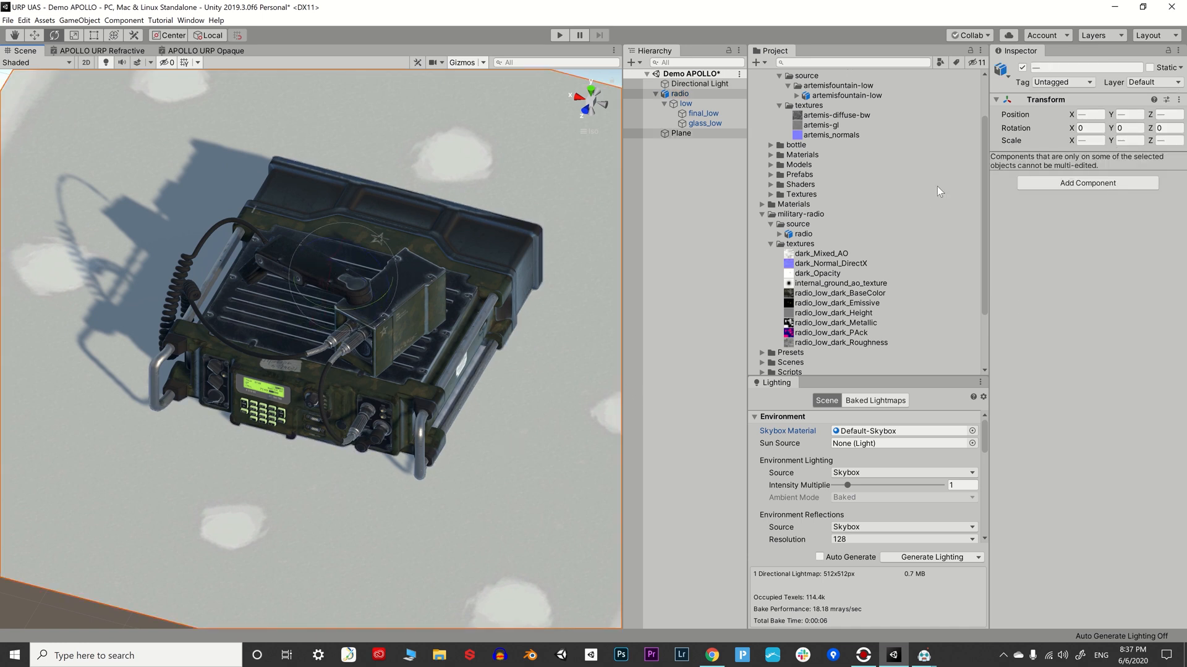
pyautogui.click(1150, 67)
pyautogui.click(533, 342)
# - Generate the scene's baked lighting and inspect the radio from several angles
pyautogui.click(949, 558)
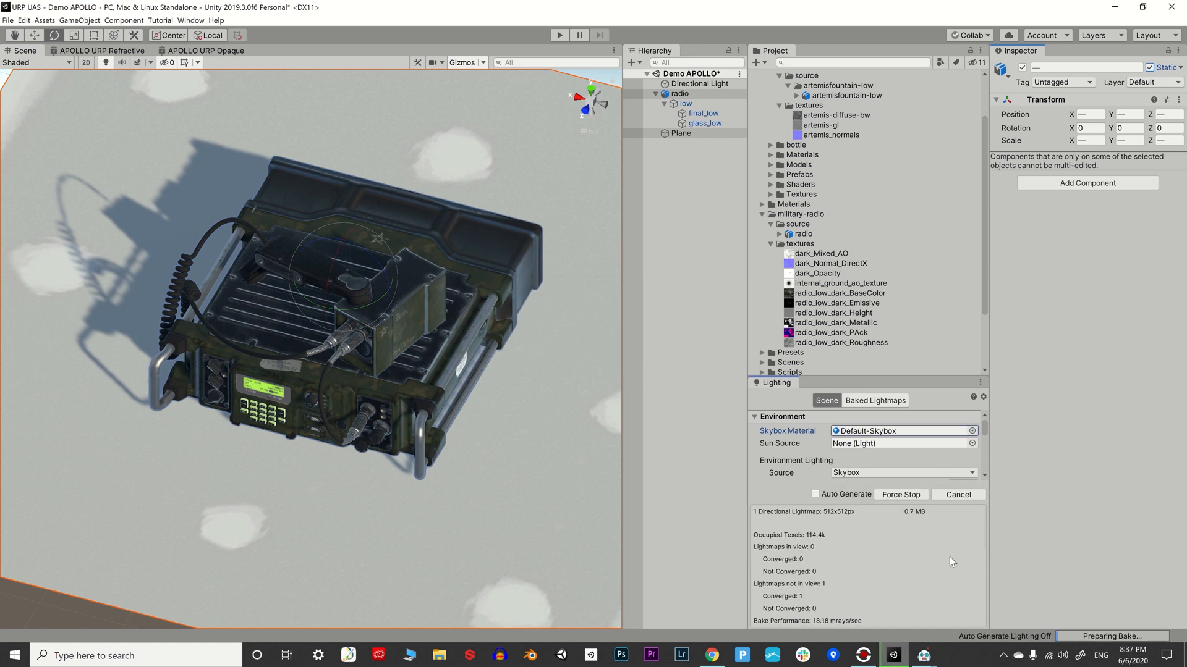
pyautogui.scroll(2, 373, 380)
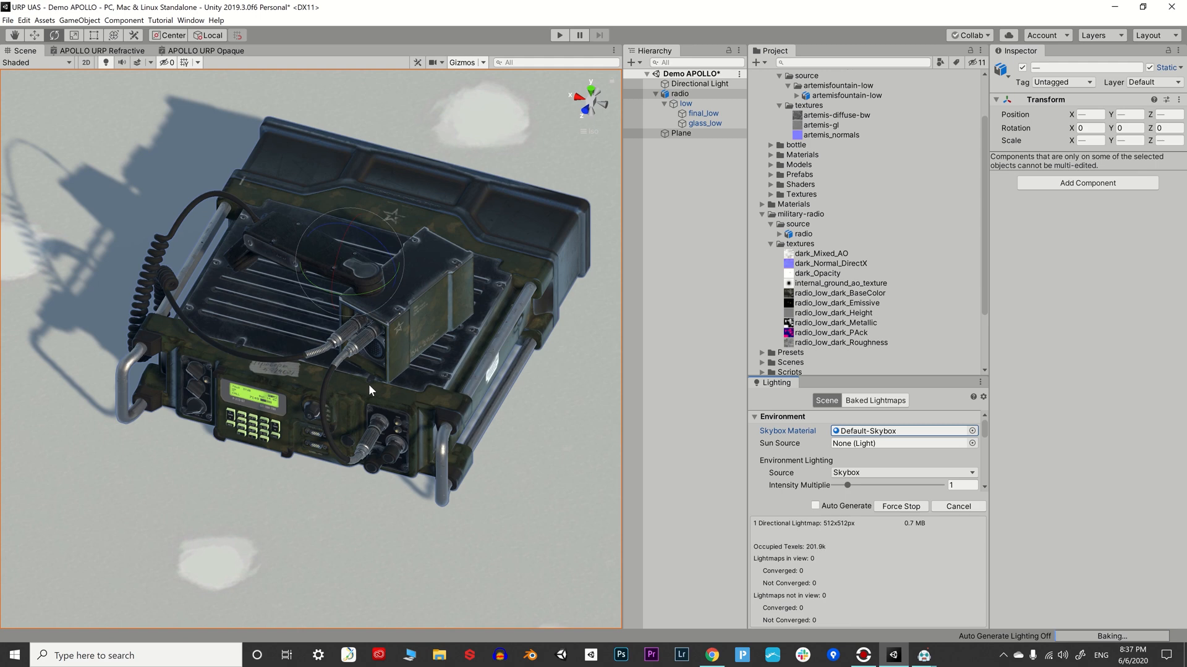
pyautogui.keyDown('alt'); pyautogui.moveTo(470, 395); pyautogui.dragTo(460, 377); pyautogui.keyUp('alt')
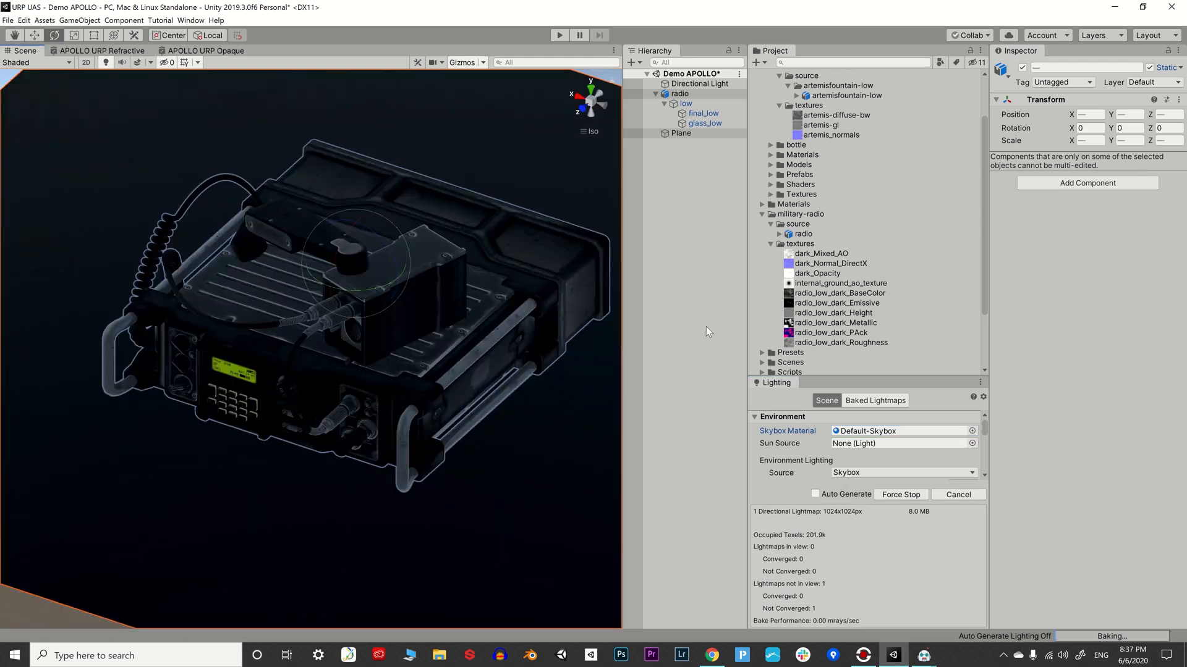
pyautogui.click(709, 327)
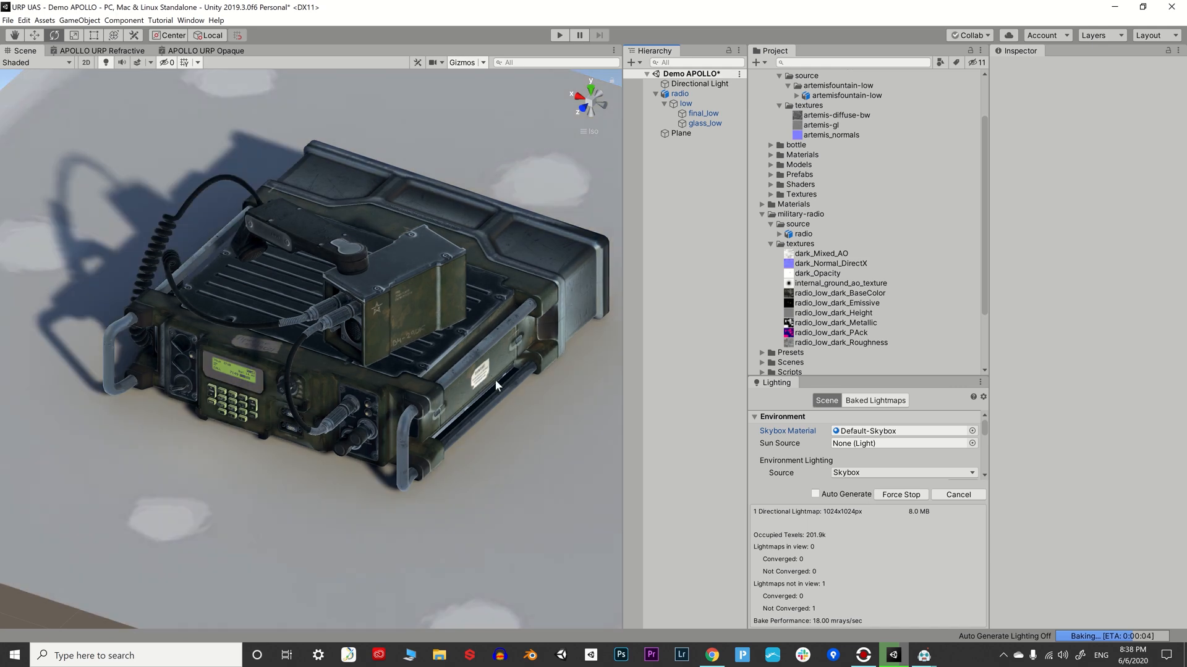
pyautogui.keyDown('alt'); pyautogui.moveTo(395, 494); pyautogui.dragTo(226, 404); pyautogui.keyUp('alt')
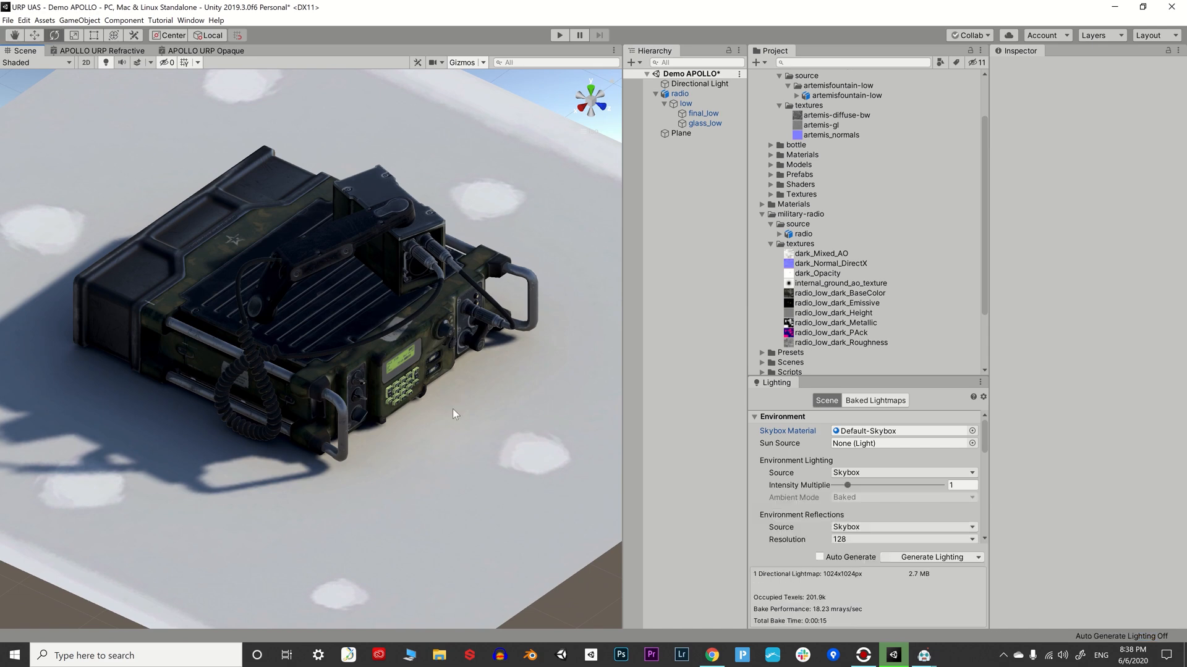
pyautogui.keyDown('alt'); pyautogui.moveTo(453, 409); pyautogui.dragTo(369, 410); pyautogui.keyUp('alt')
pyautogui.scroll(3, 370, 410)
pyautogui.moveTo(323, 414); pyautogui.dragTo(280, 425, button='middle')
pyautogui.scroll(2, 281, 425)
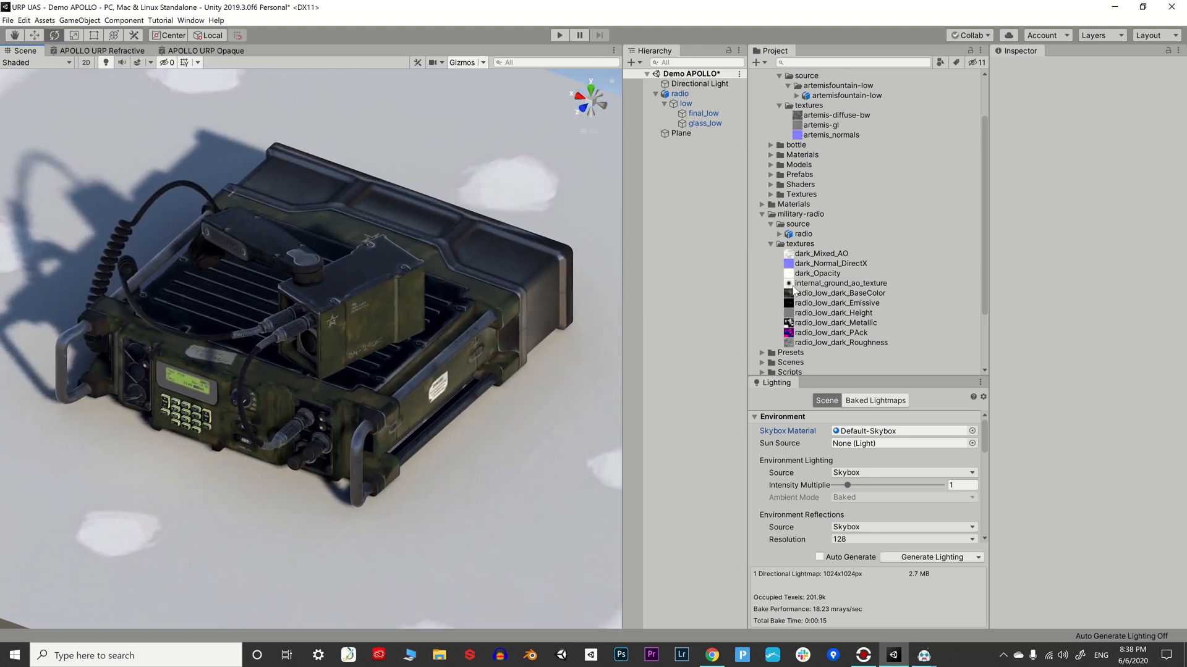
# - Set the Glass material's transparency to 0.93, smoothness to 1 and metalness to 1, and inspect the radio's glass
pyautogui.click(212, 394)
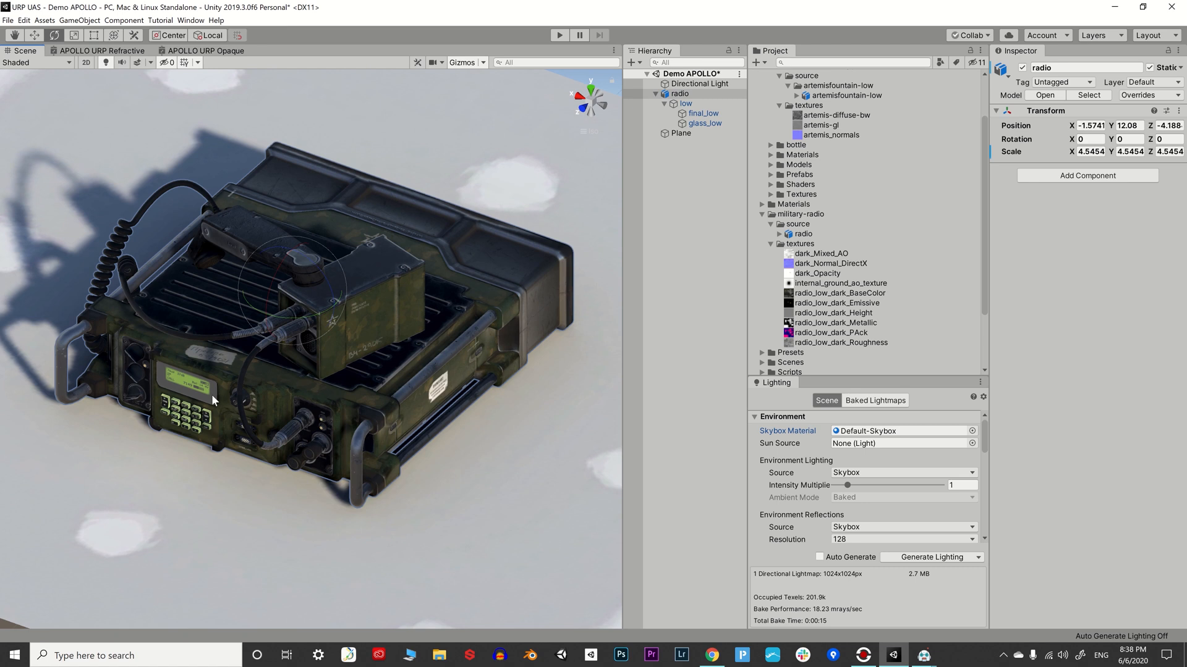
pyautogui.scroll(-3, 852, 282)
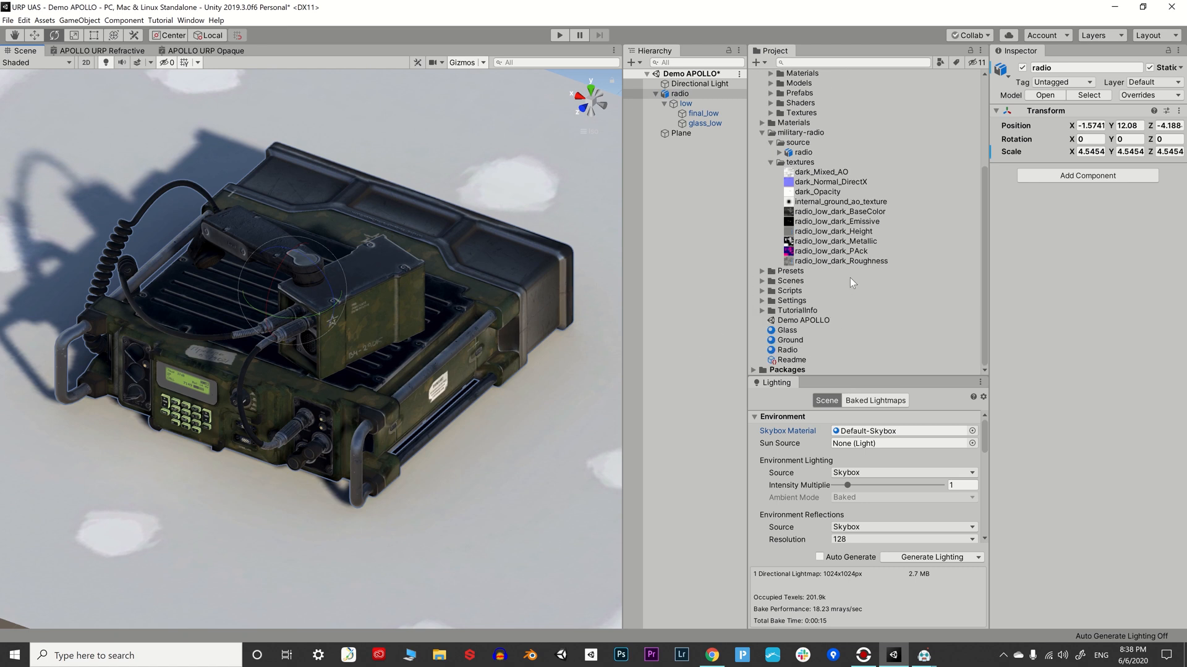
pyautogui.click(793, 332)
pyautogui.click(1126, 125)
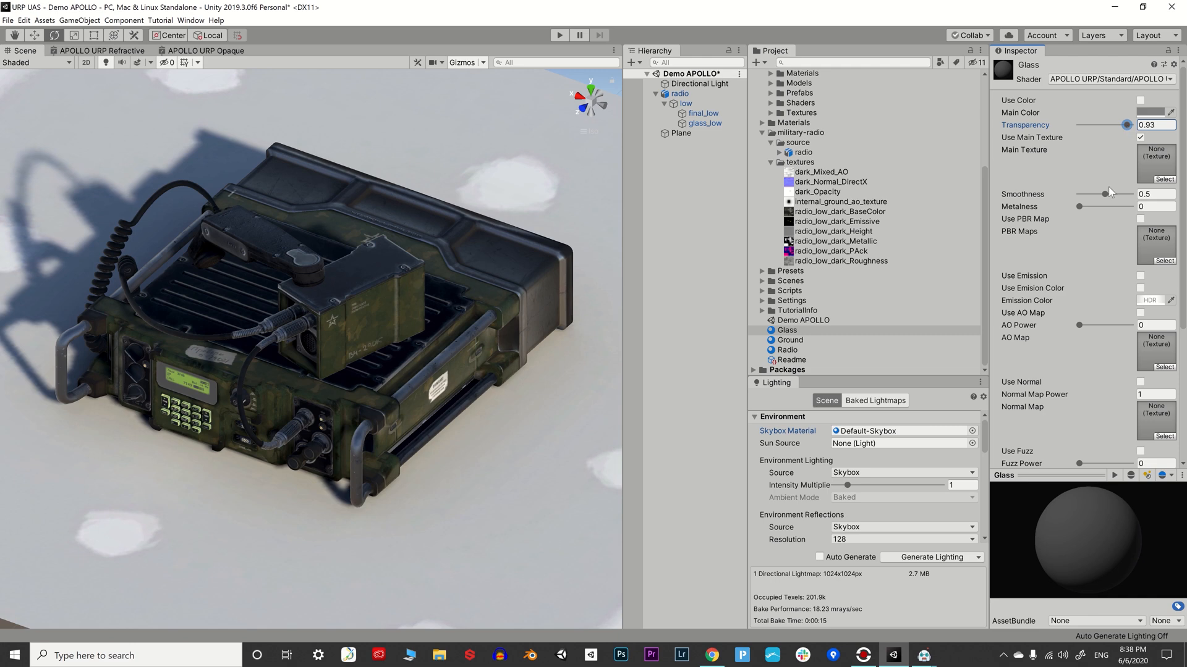
pyautogui.moveTo(1103, 195); pyautogui.dragTo(1179, 196)
pyautogui.moveTo(1083, 206); pyautogui.dragTo(1137, 206)
pyautogui.scroll(3, 392, 367)
pyautogui.keyDown('alt'); pyautogui.moveTo(392, 368); pyautogui.dragTo(332, 383); pyautogui.keyUp('alt')
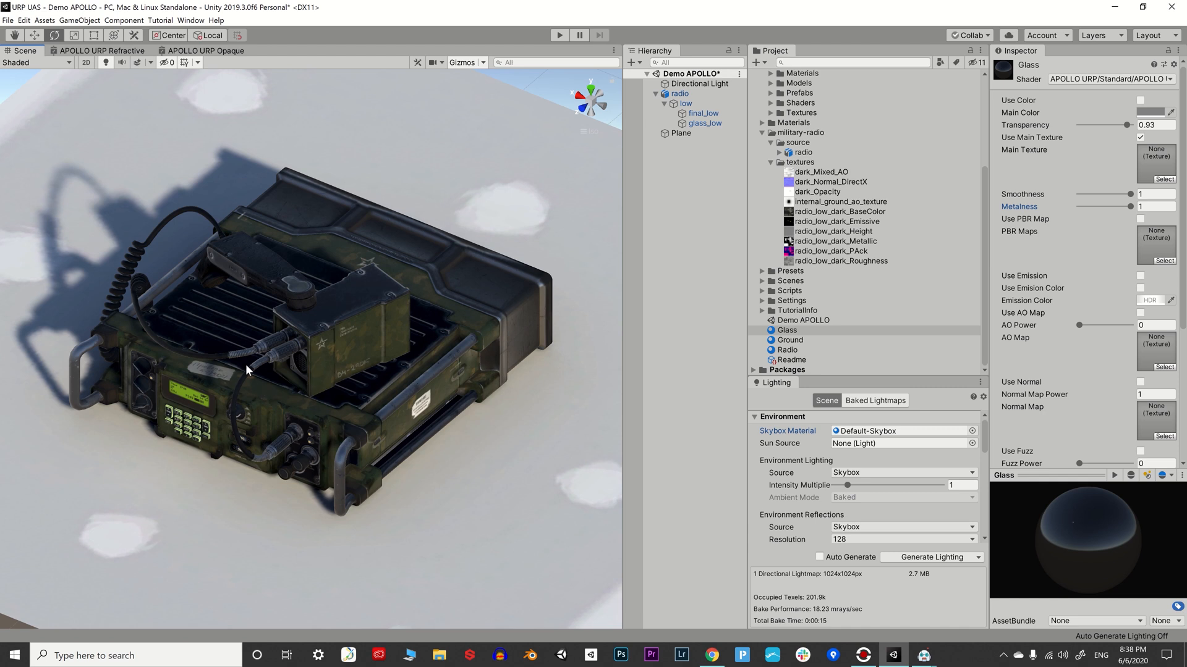
pyautogui.scroll(2, 246, 369)
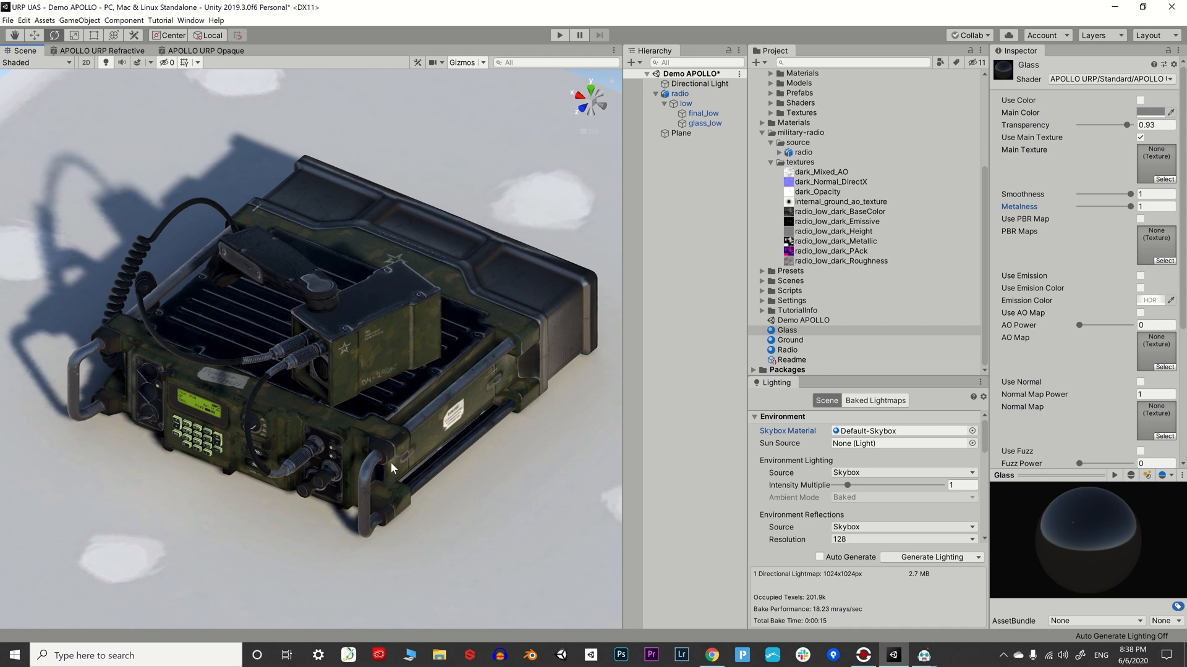
pyautogui.keyDown('alt'); pyautogui.moveTo(280, 465); pyautogui.dragTo(291, 416); pyautogui.keyUp('alt')
pyautogui.keyDown('alt'); pyautogui.moveTo(327, 378); pyautogui.dragTo(185, 396); pyautogui.keyUp('alt')
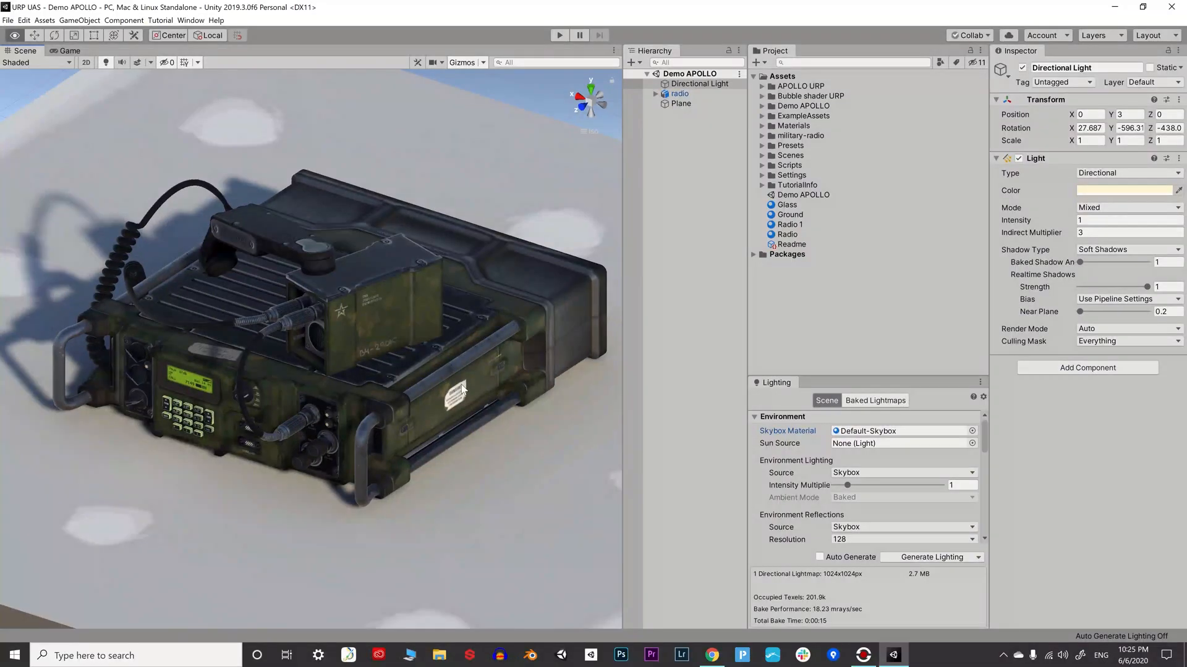
# - Add the APOLLOLightManagerURP script from the APOLLO Scripts folder to the Directional Light
pyautogui.keyDown('alt'); pyautogui.moveTo(462, 387); pyautogui.dragTo(466, 395); pyautogui.keyUp('alt')
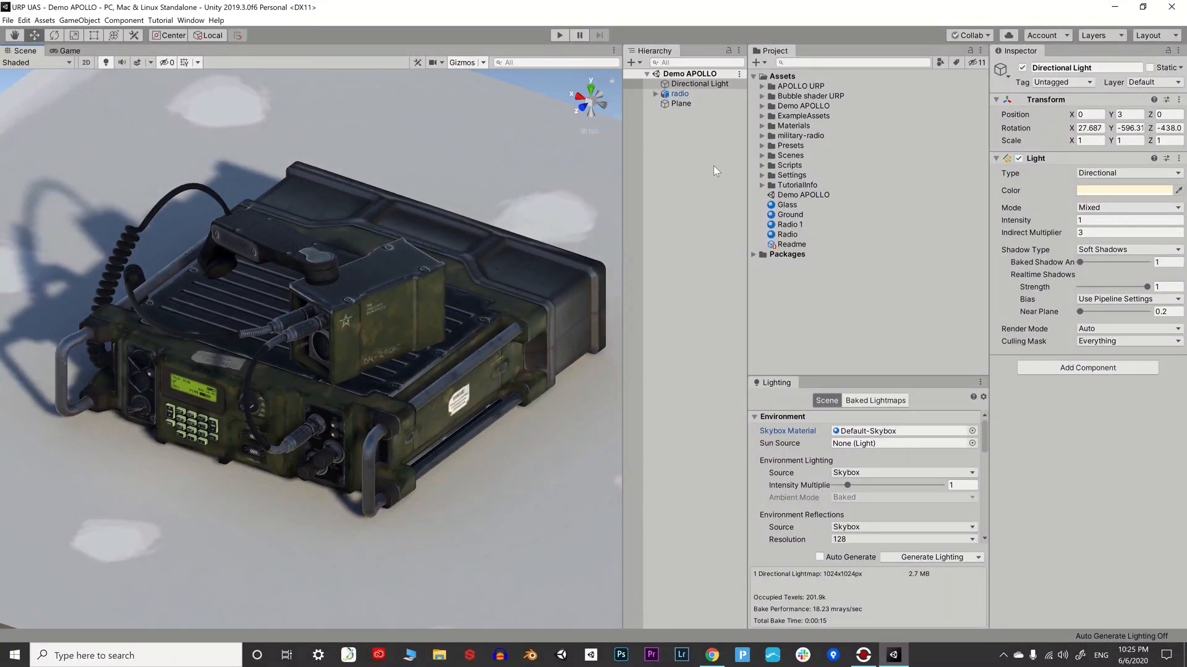
pyautogui.click(763, 86)
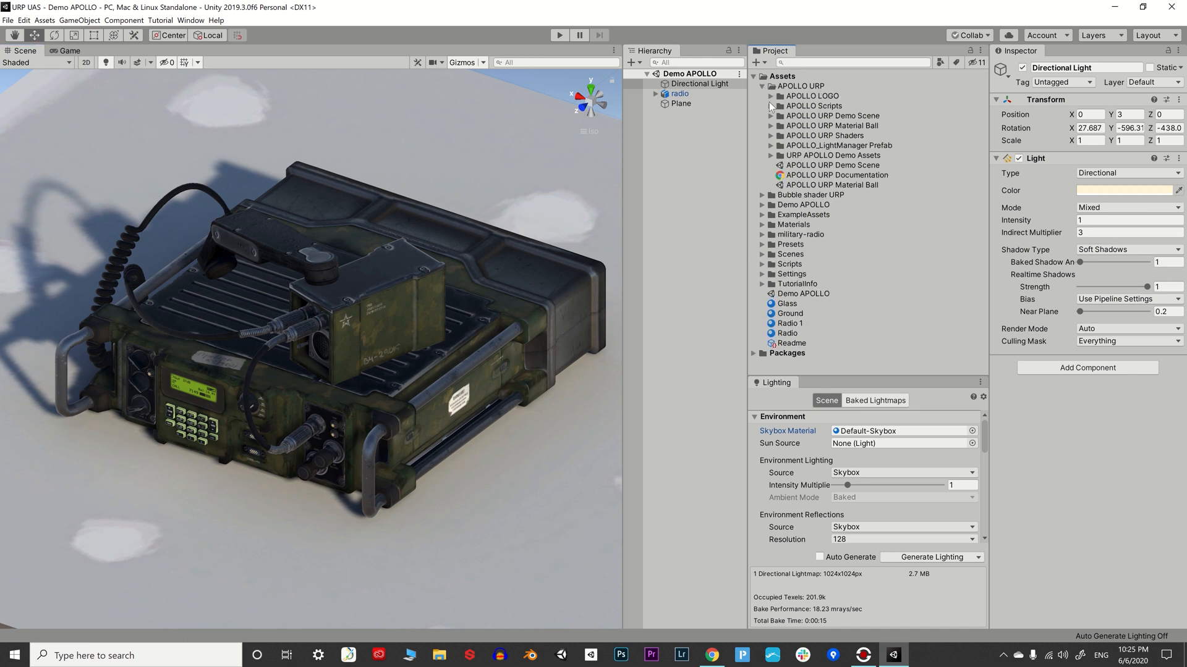
pyautogui.click(770, 106)
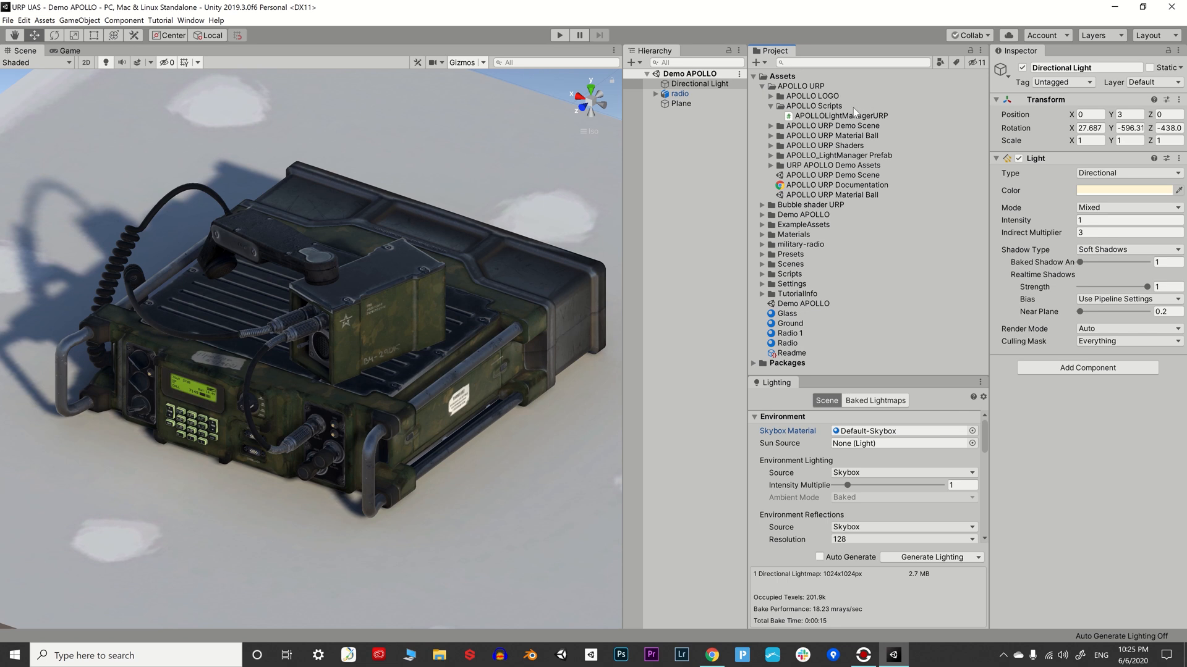
pyautogui.moveTo(851, 121); pyautogui.dragTo(1133, 524)
# - Inspect the radio's lit and shadowed sides and assign the Directional Light as the Light Manager's Sun
pyautogui.keyDown('alt'); pyautogui.moveTo(338, 399); pyautogui.dragTo(596, 413); pyautogui.keyUp('alt')
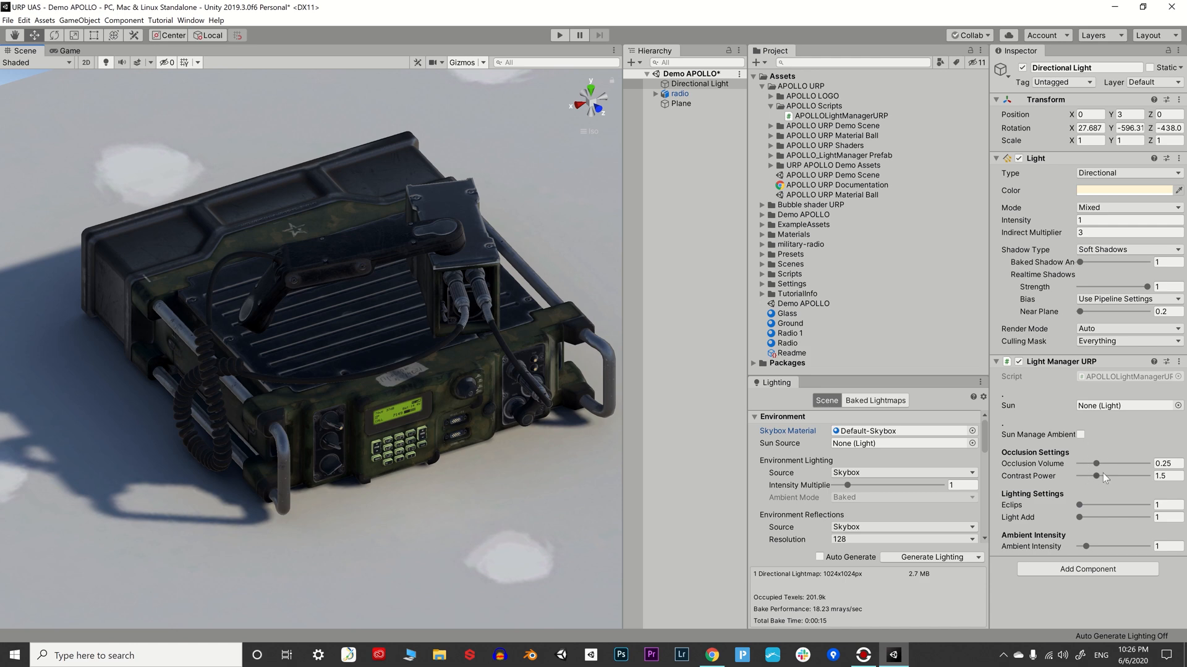
pyautogui.keyDown('alt'); pyautogui.moveTo(309, 414); pyautogui.dragTo(426, 425); pyautogui.keyUp('alt')
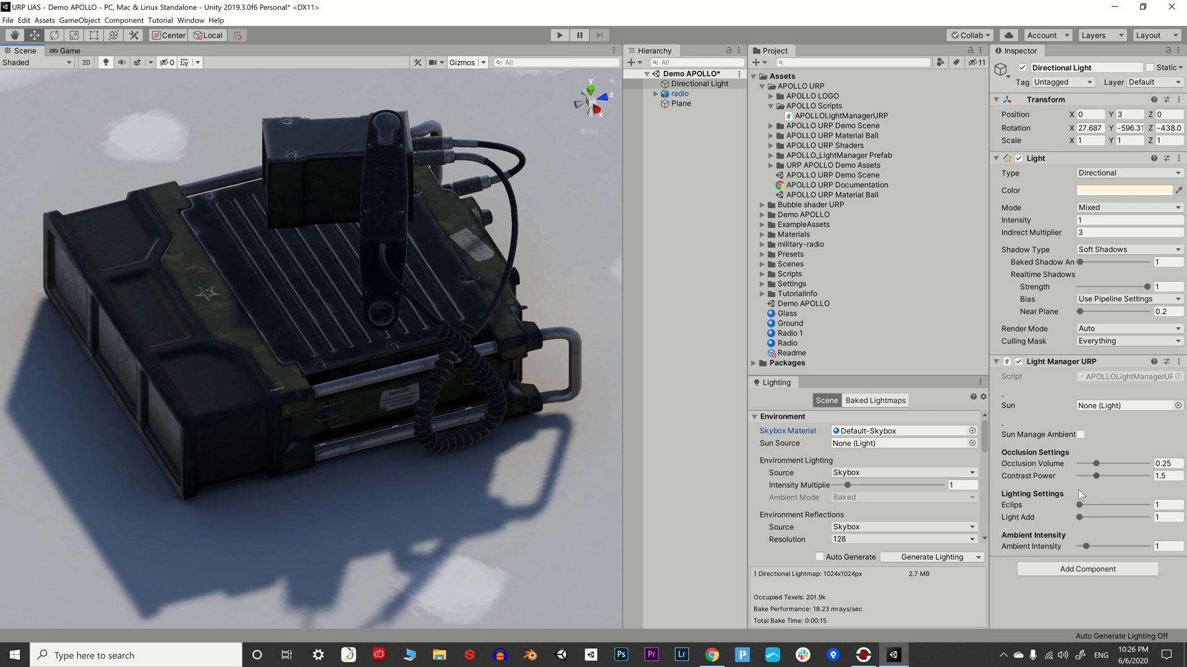
pyautogui.keyDown('alt'); pyautogui.moveTo(286, 402); pyautogui.dragTo(408, 414); pyautogui.keyUp('alt')
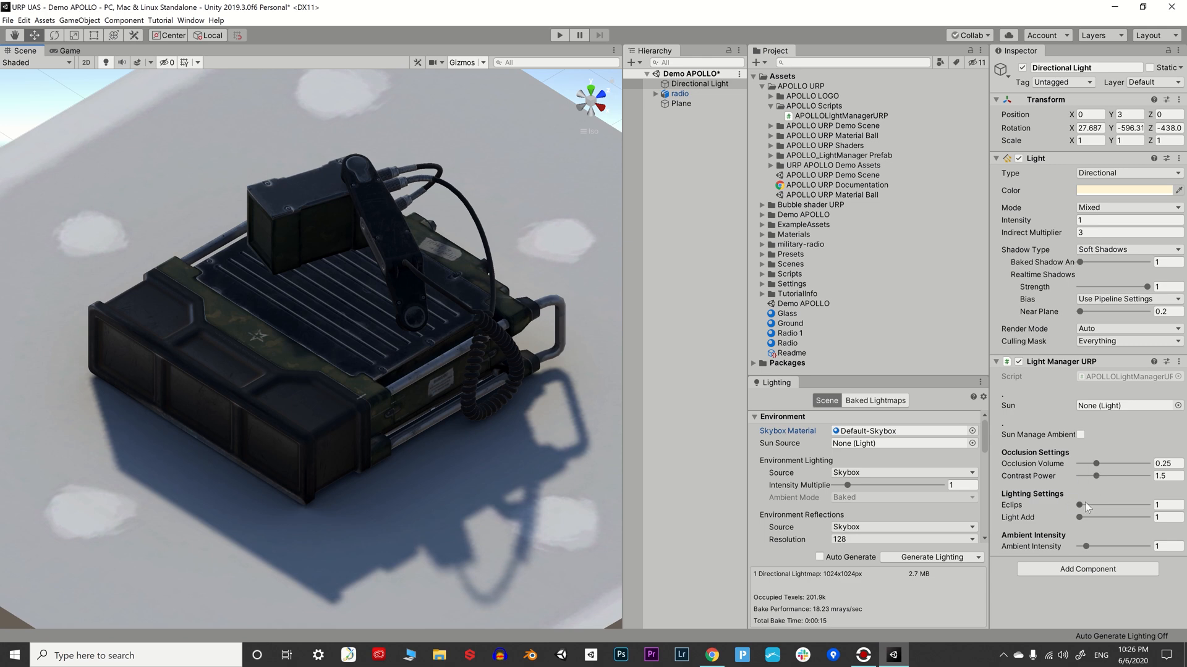
pyautogui.keyDown('alt'); pyautogui.moveTo(210, 350); pyautogui.dragTo(605, 366); pyautogui.keyUp('alt')
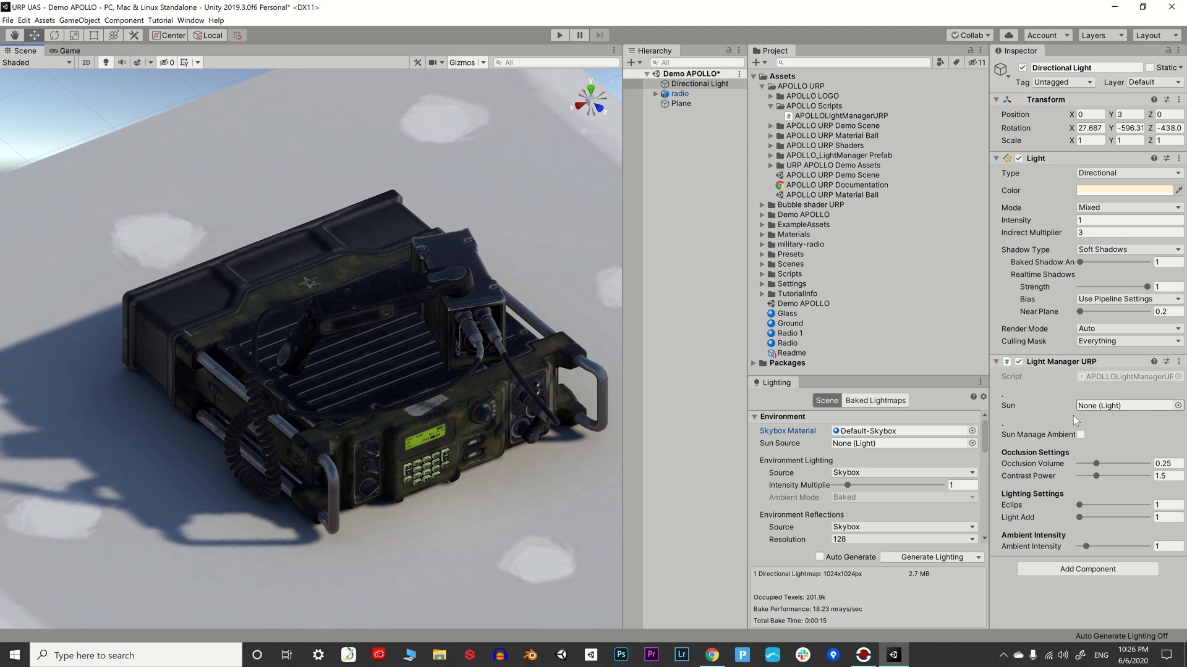
pyautogui.moveTo(710, 86); pyautogui.dragTo(1122, 406)
# - Try Sun Manage Ambient with a varied Directional Light intensity, restore the intensity to 1 and turn the option off
pyautogui.click(1081, 436)
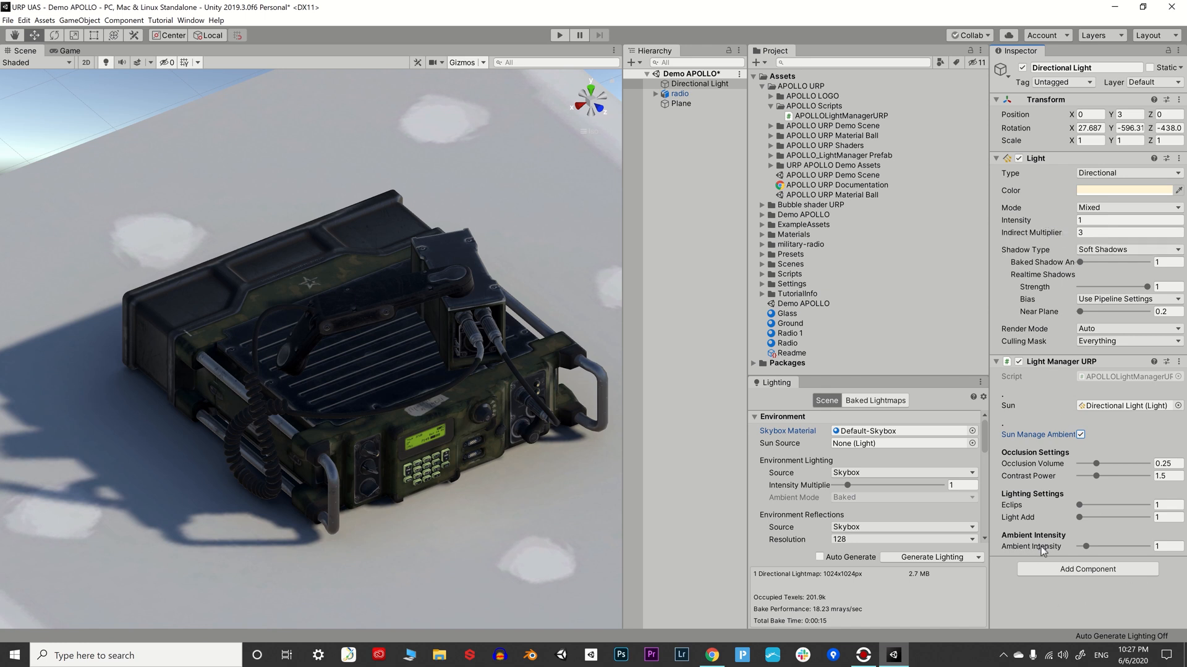
pyautogui.click(1052, 226)
pyautogui.moveTo(1052, 227); pyautogui.dragTo(1032, 228)
pyautogui.click(1102, 221)
pyautogui.write('1')
pyautogui.click(1079, 436)
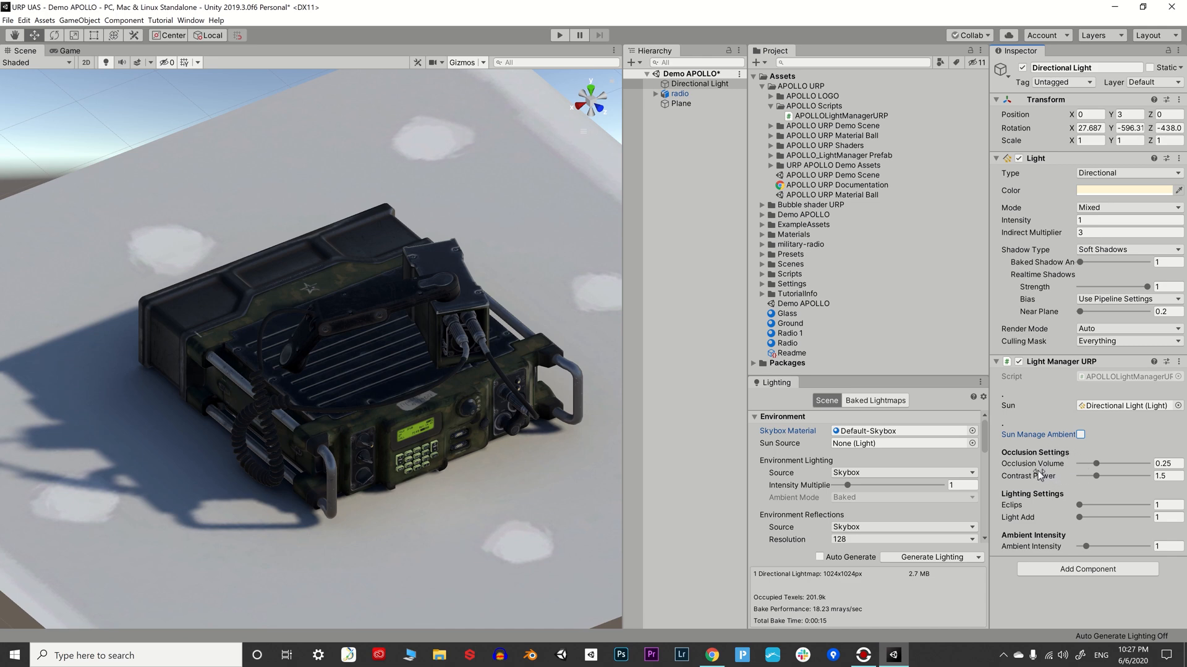
# - View the radio's shadowed side and set the Light Manager's Occlusion Volume to 0
pyautogui.keyDown('alt'); pyautogui.moveTo(159, 480); pyautogui.dragTo(519, 473); pyautogui.keyUp('alt')
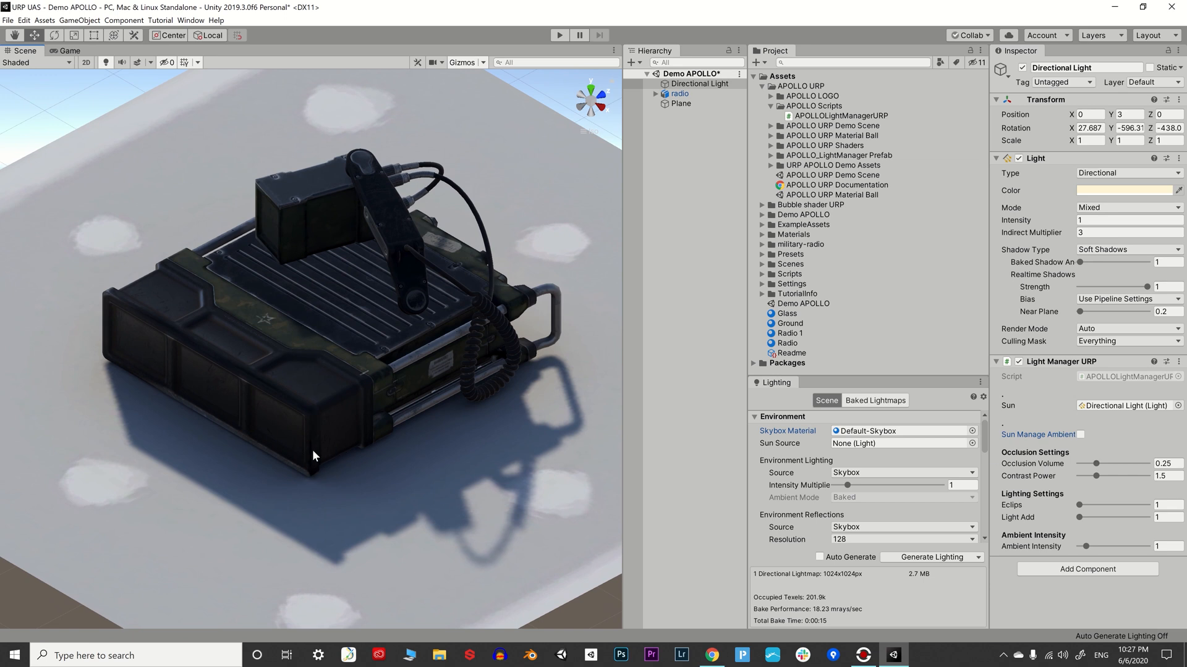
pyautogui.scroll(1, 315, 453)
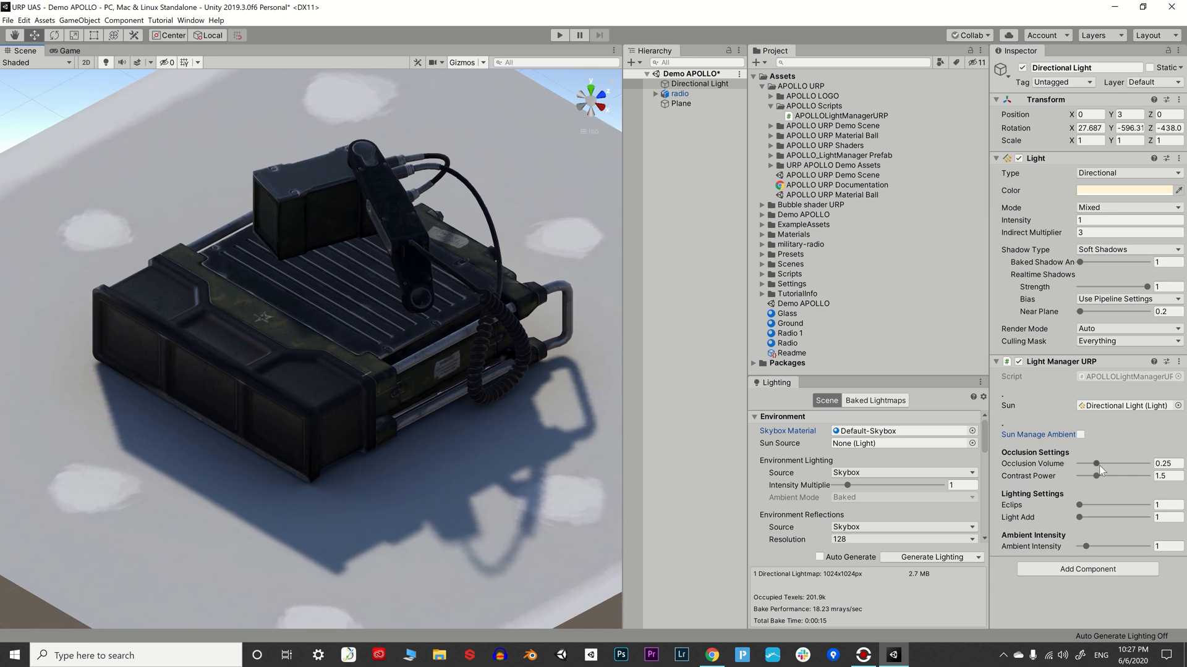
pyautogui.moveTo(1098, 463); pyautogui.dragTo(1073, 458)
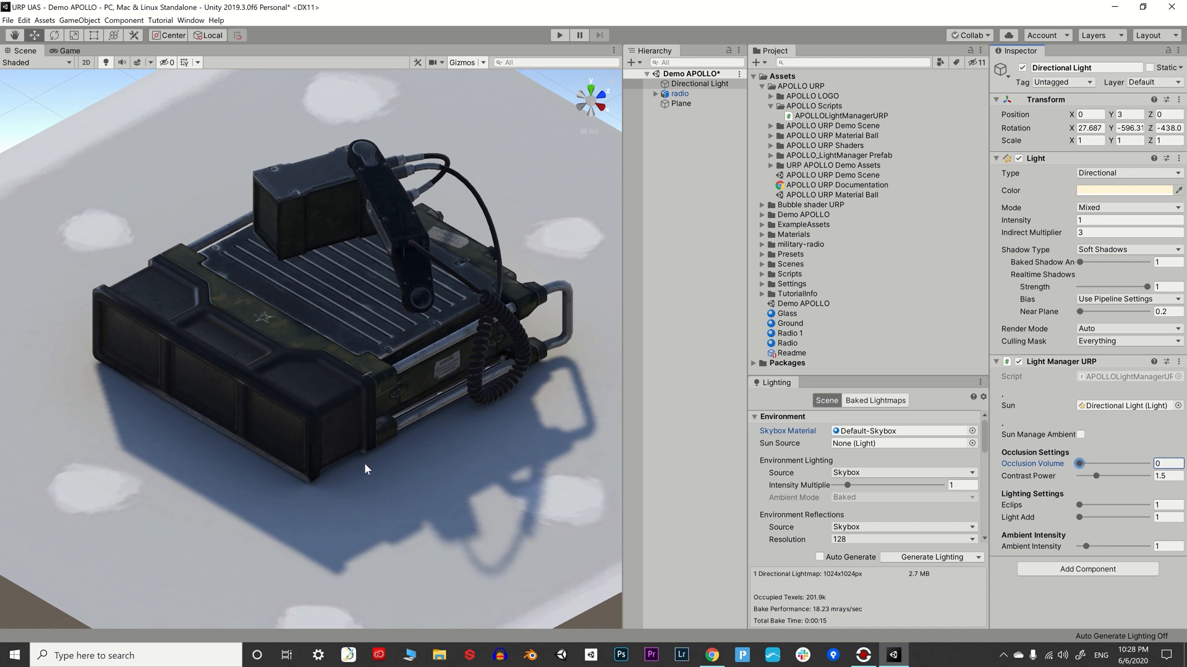
# - Set the Smoothness of the Plane's Ground material to 1 and view the ground from a low angle
pyautogui.click(559, 441)
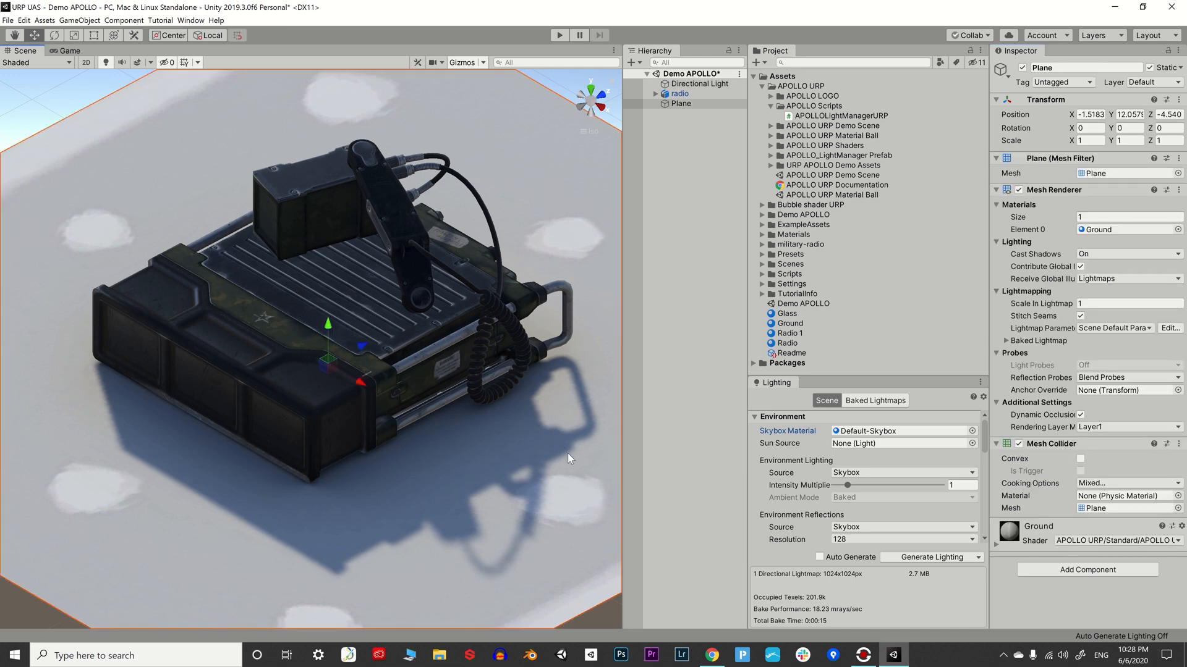
pyautogui.scroll(-5, 1081, 526)
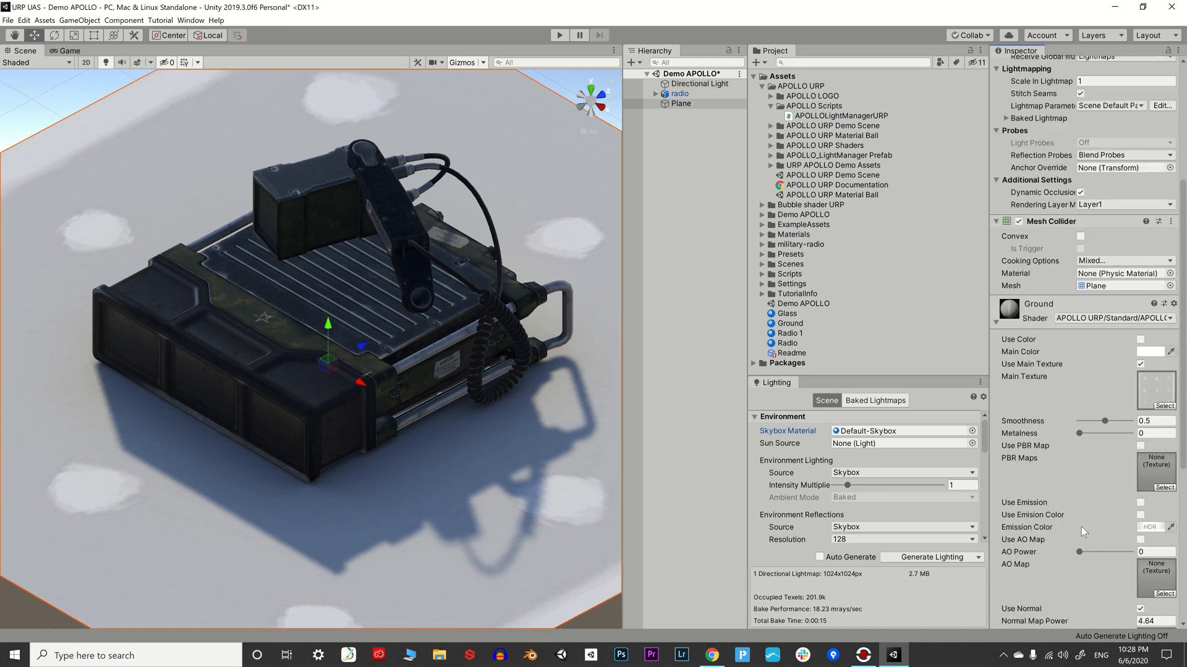
pyautogui.scroll(-3, 1081, 527)
pyautogui.moveTo(1106, 310); pyautogui.dragTo(1131, 311)
pyautogui.keyDown('alt'); pyautogui.moveTo(350, 601); pyautogui.dragTo(305, 435); pyautogui.keyUp('alt')
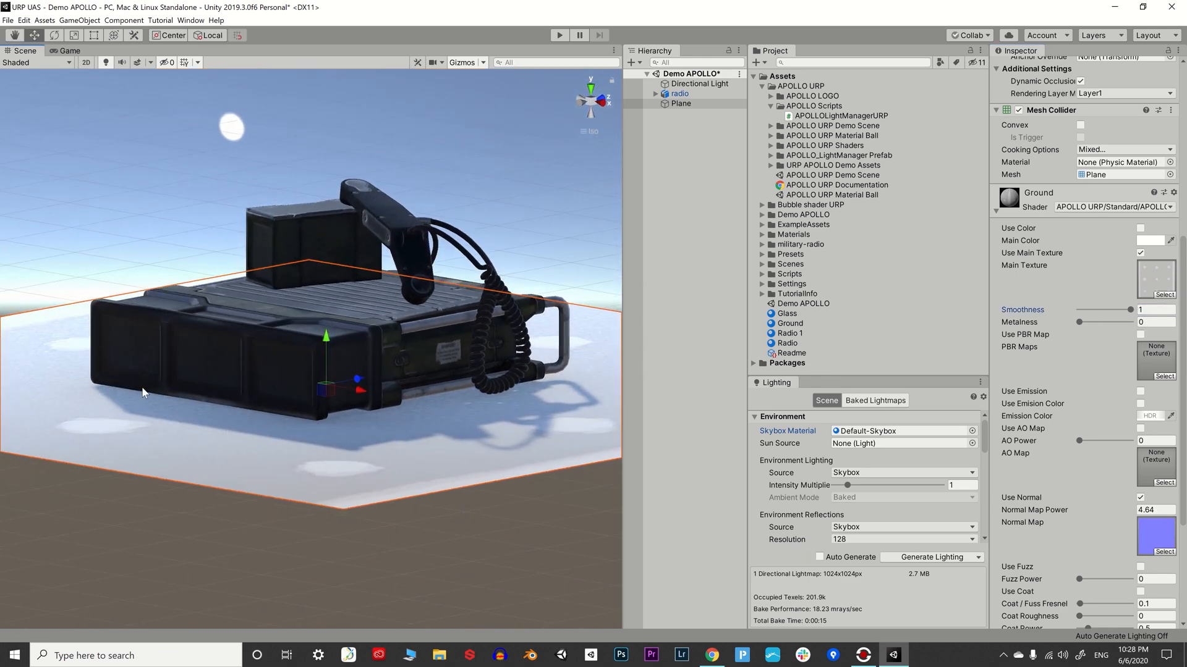
# - Raise the Directional Light's Light Manager Occlusion Volume to 1 and view the darkened radio from above
pyautogui.click(703, 87)
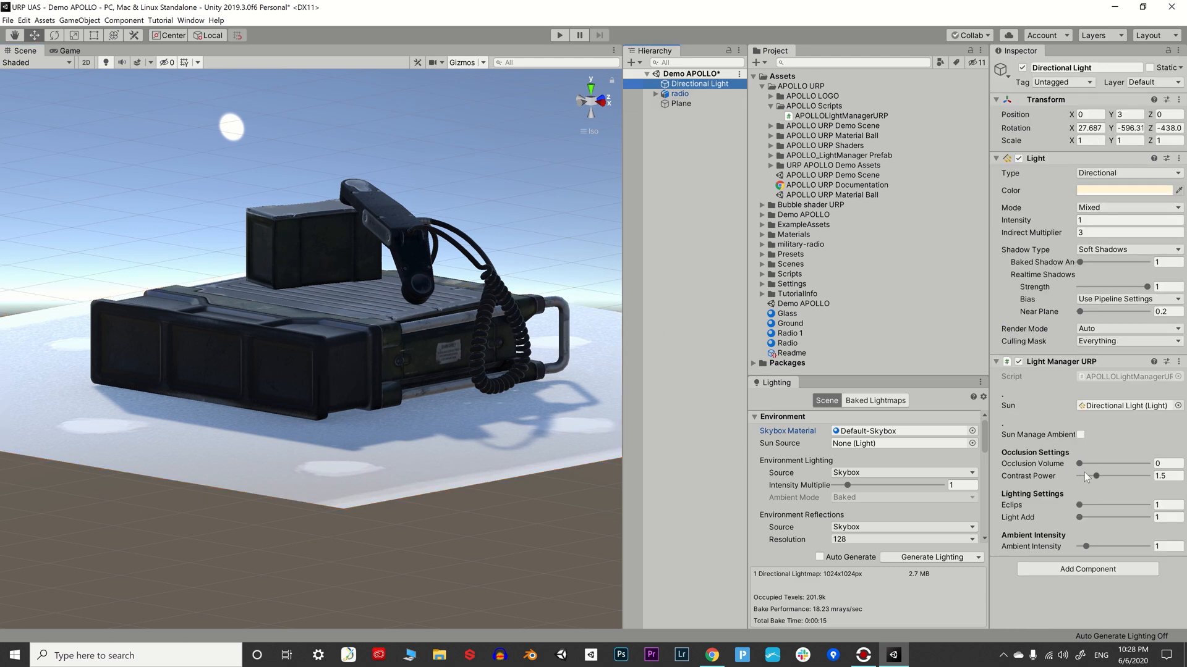
pyautogui.moveTo(1080, 464); pyautogui.dragTo(1137, 474)
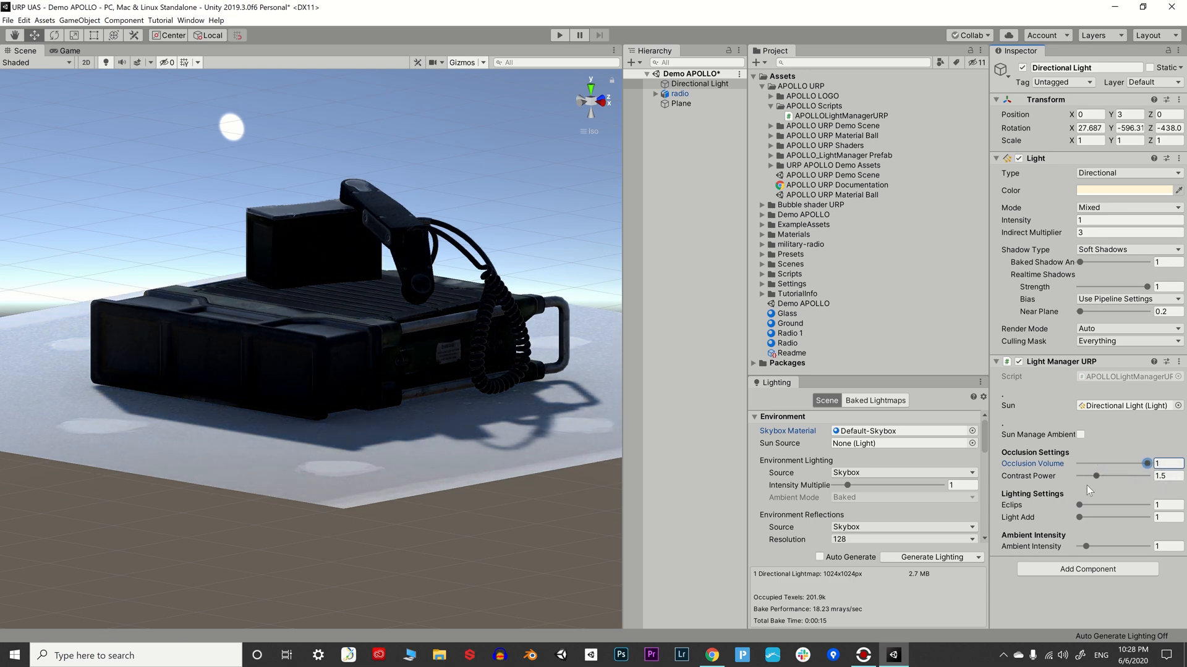
pyautogui.keyDown('alt'); pyautogui.moveTo(269, 316); pyautogui.dragTo(288, 346); pyautogui.keyUp('alt')
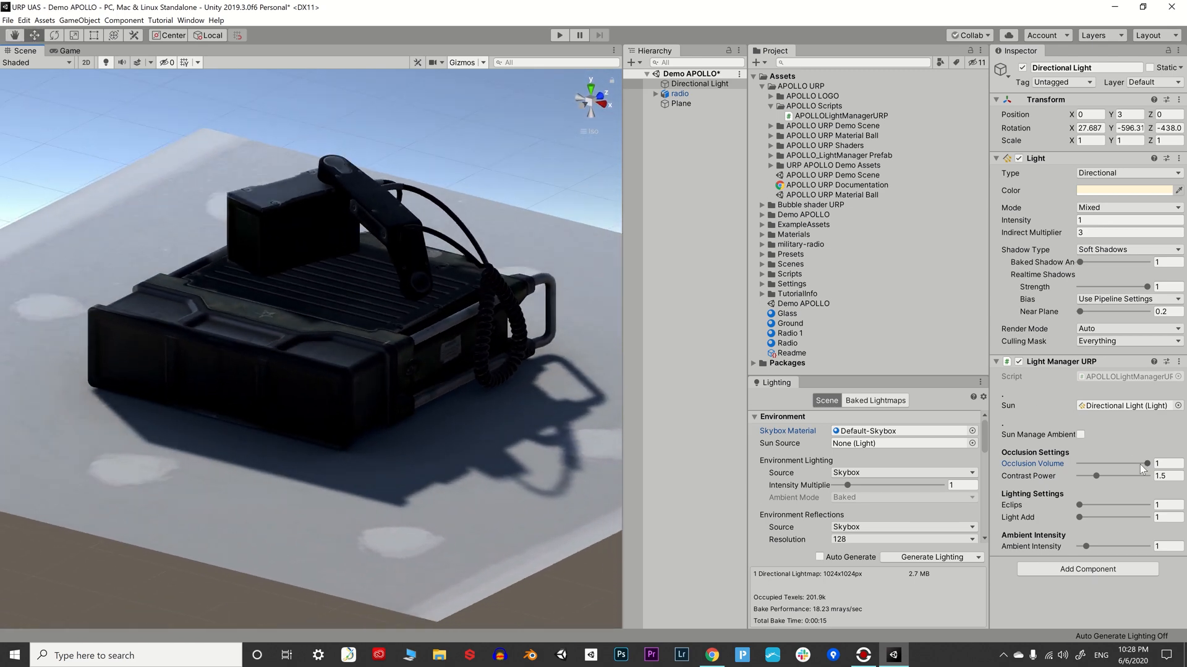
# - Duplicate the Ground material and switch the copy's shader to Universal Render Pipeline/Lit
pyautogui.click(532, 471)
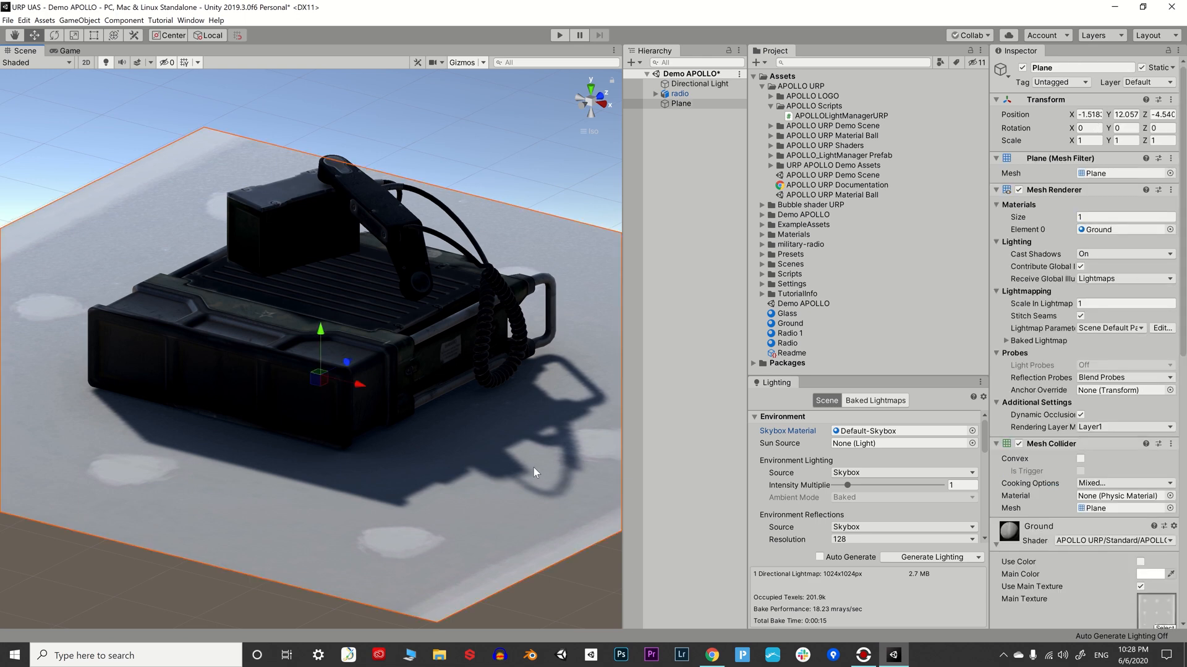
pyautogui.click(791, 326)
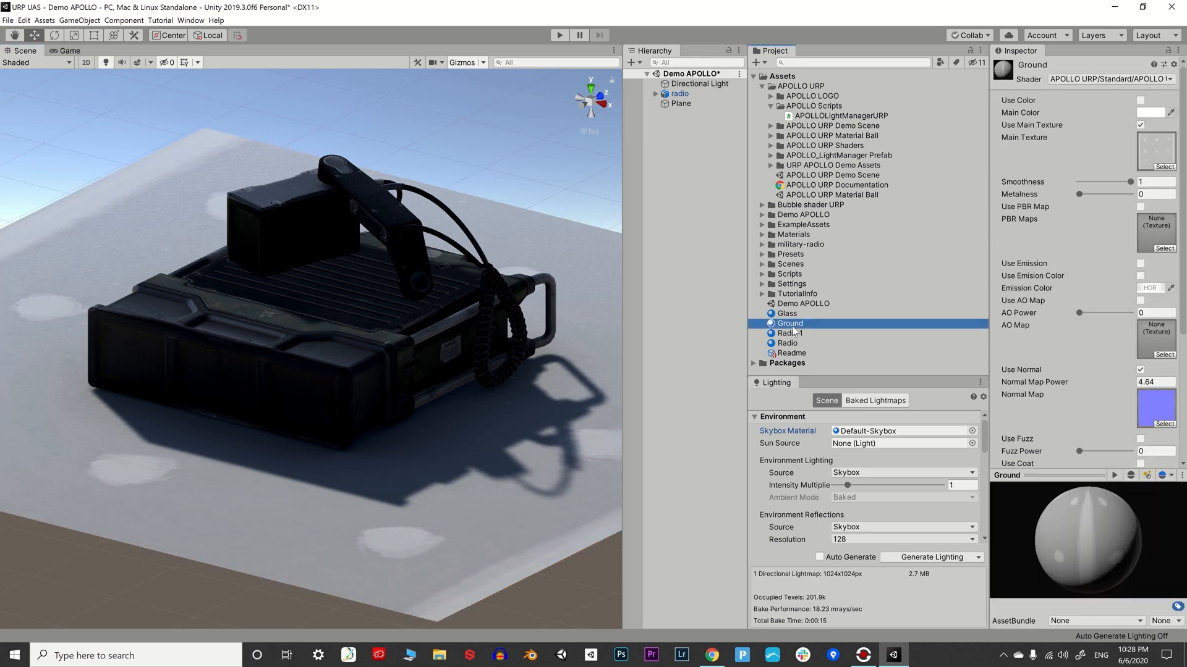
pyautogui.hotkey('ctrl', 'd')
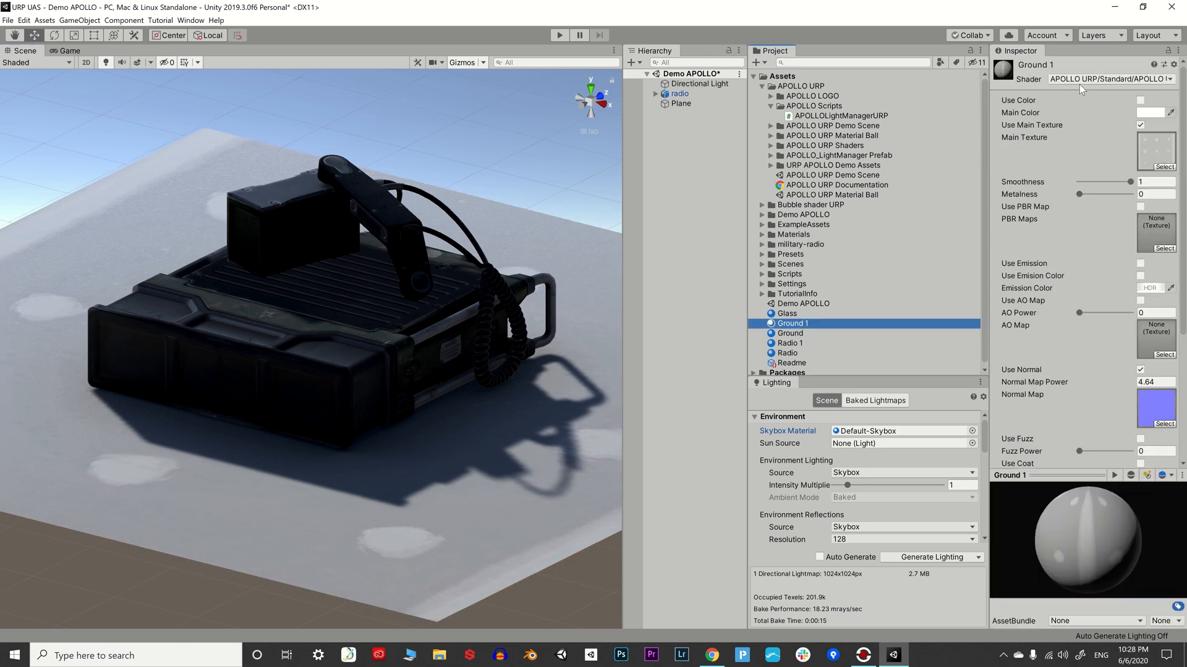
pyautogui.click(1083, 80)
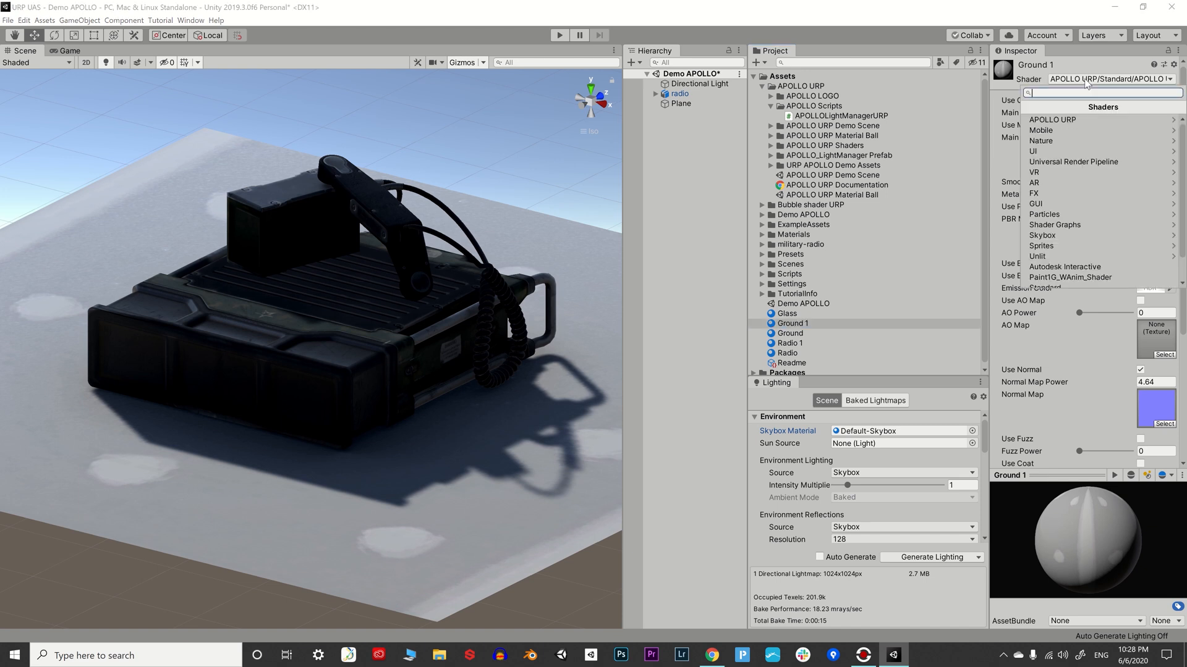
pyautogui.click(1055, 161)
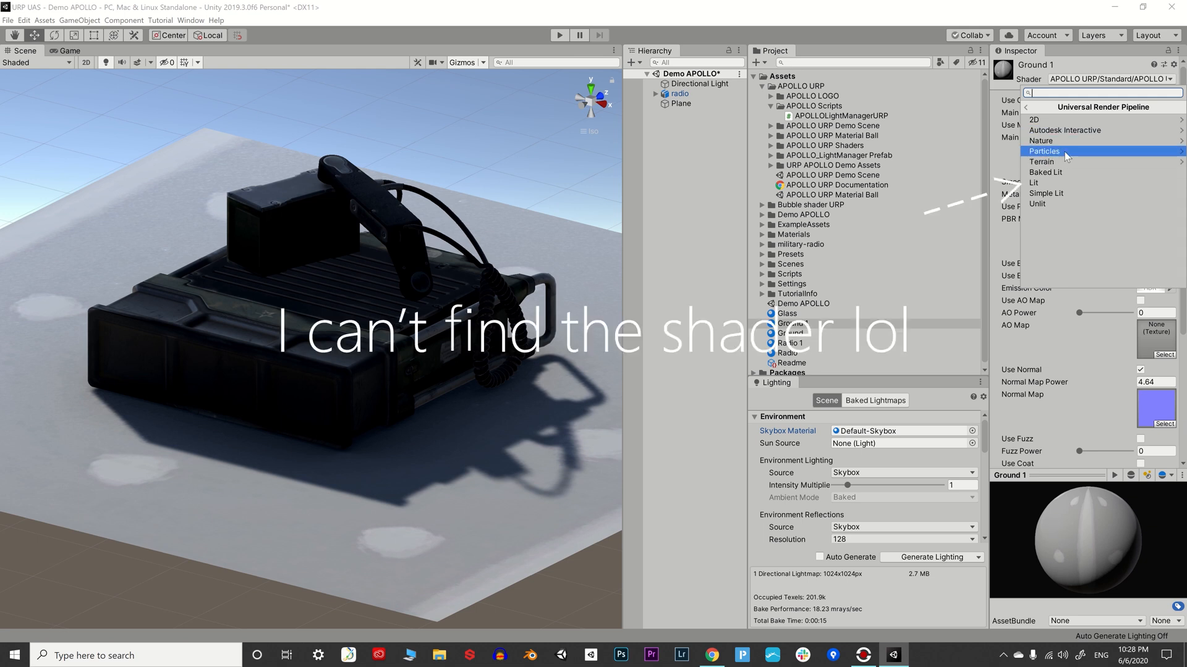
pyautogui.click(1048, 184)
# - Give the Ground 1 material a white base color and assign Drywall_Albedo as its Base Map
pyautogui.click(1083, 191)
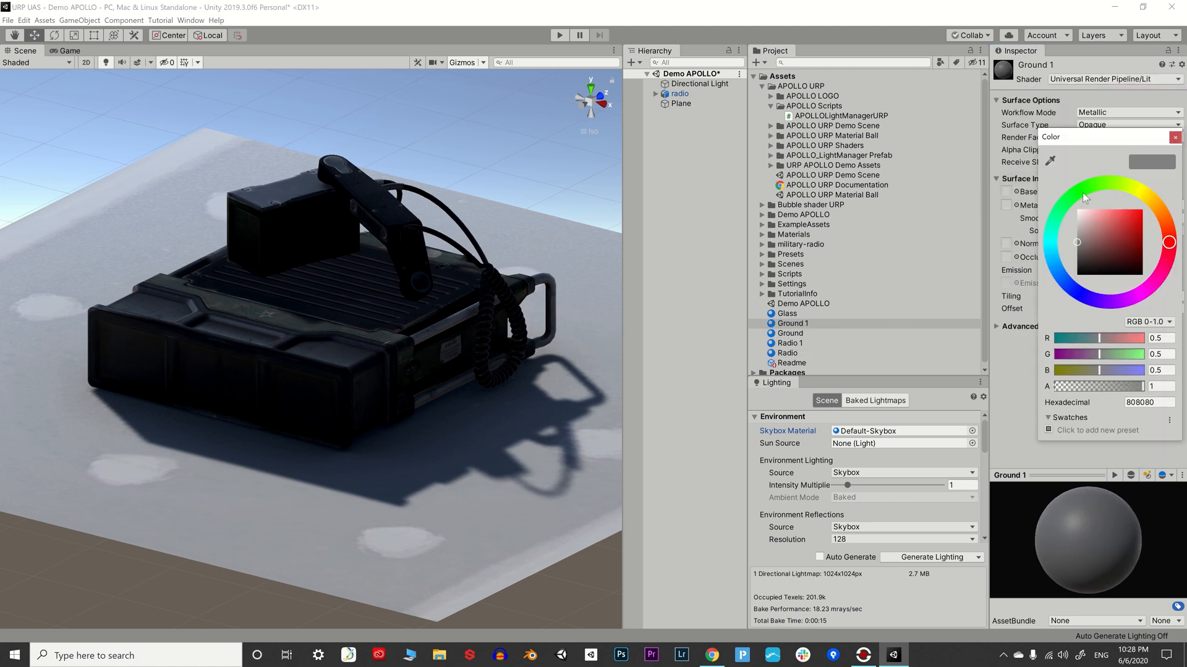
pyautogui.moveTo(1082, 240); pyautogui.dragTo(1037, 150)
pyautogui.click(1018, 395)
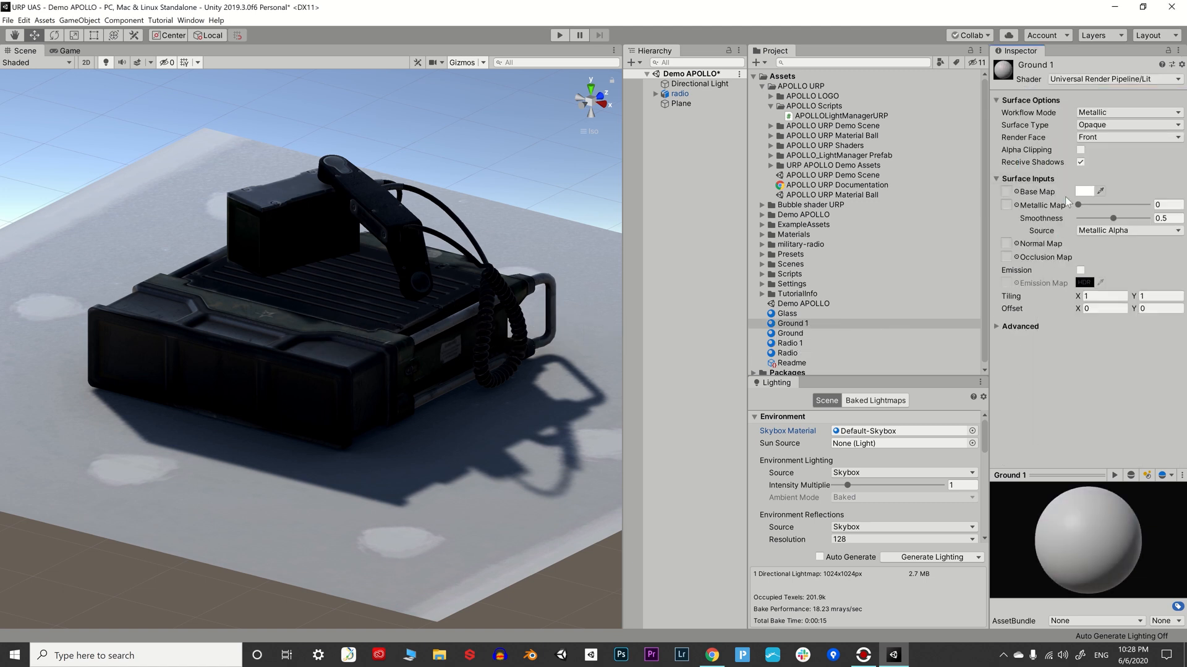
pyautogui.click(1017, 192)
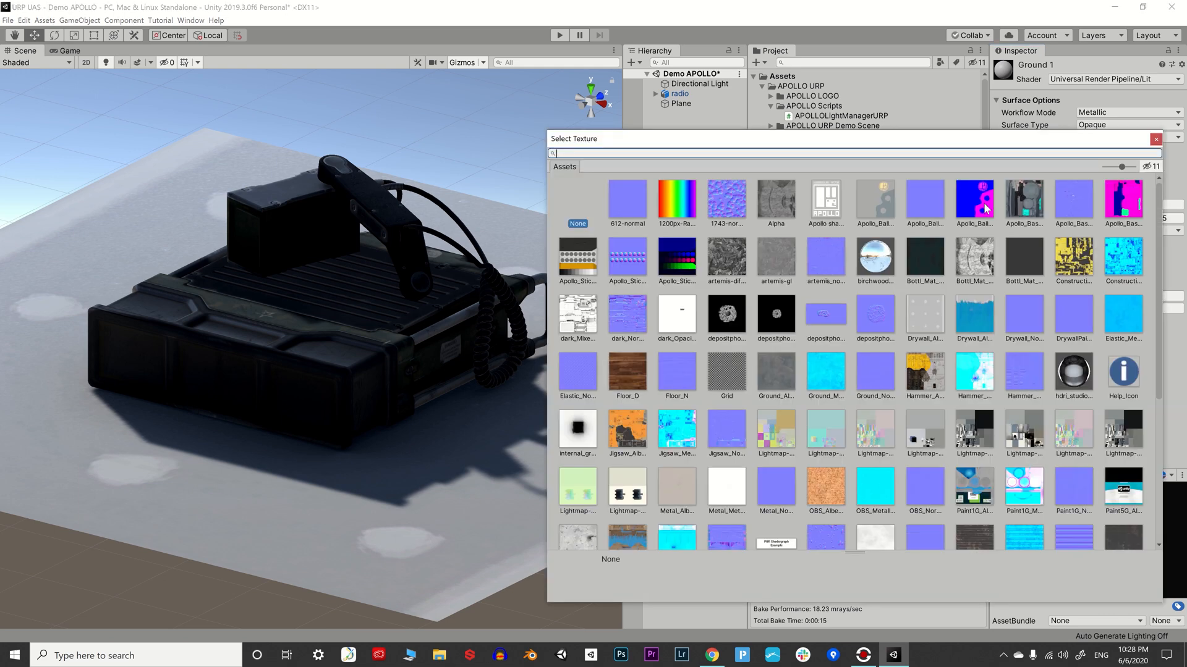
pyautogui.doubleClick(932, 317)
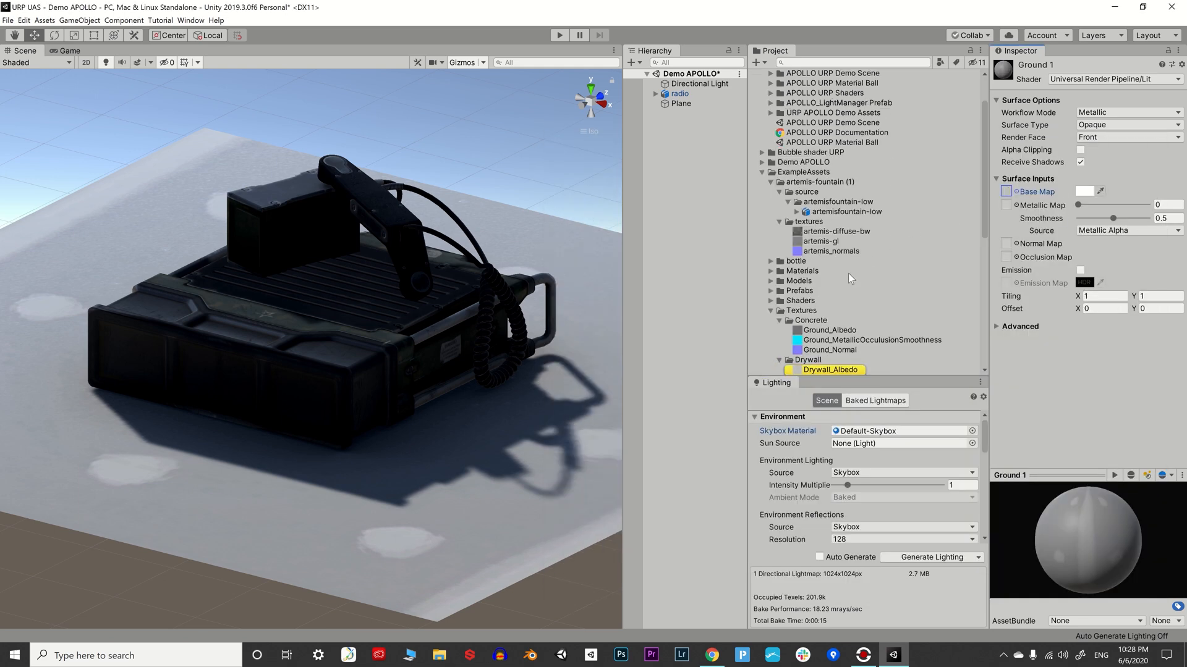
# - Assign Drywall_Normal as Ground 1's Normal Map and set its Smoothness to 1
pyautogui.scroll(-3, 867, 263)
pyautogui.moveTo(831, 279); pyautogui.dragTo(1006, 244)
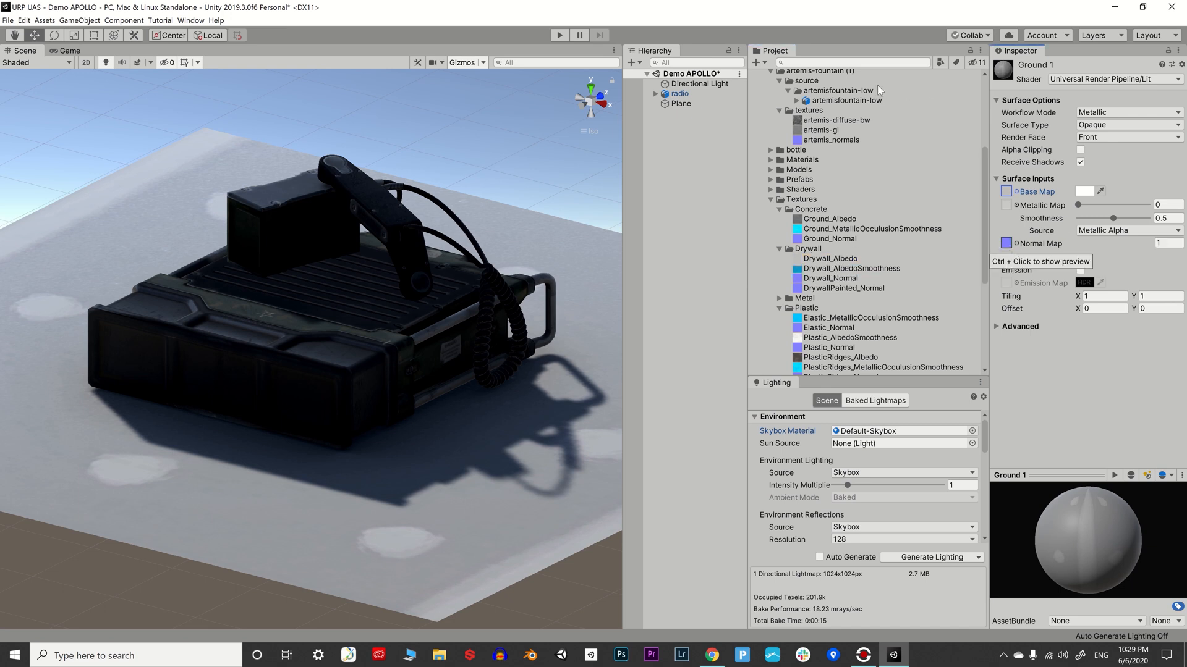
pyautogui.moveTo(1113, 218); pyautogui.dragTo(1148, 218)
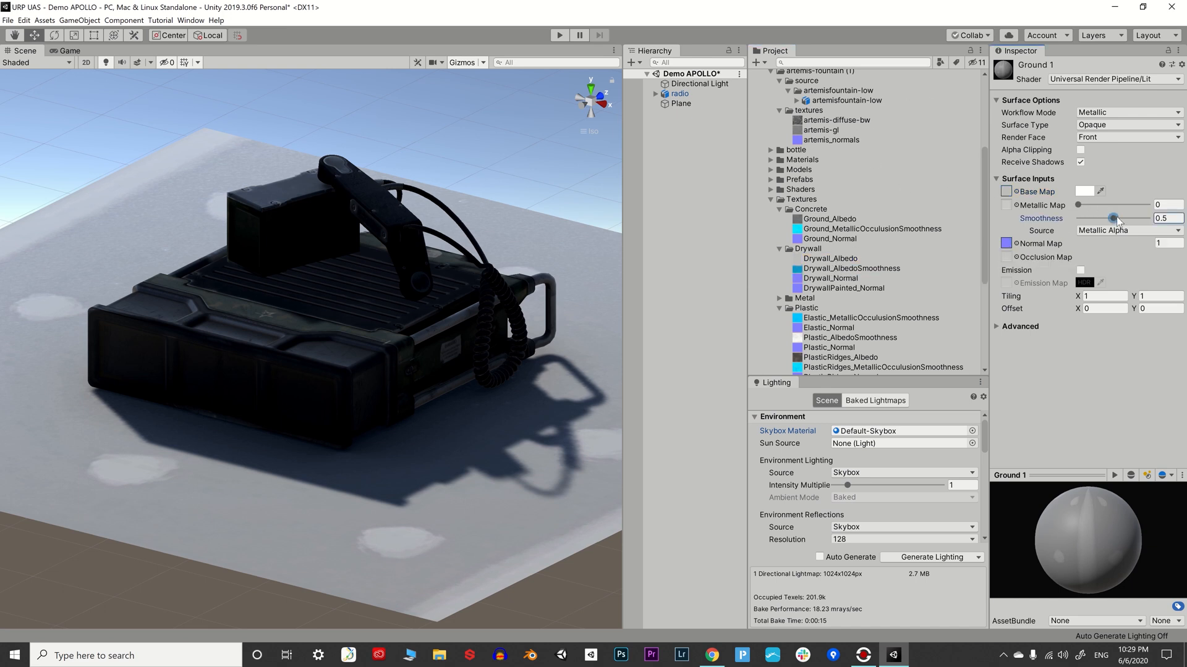
# - Apply the Ground 1 material to the Plane and examine its shadows and reflections from low and high angles
pyautogui.click(771, 201)
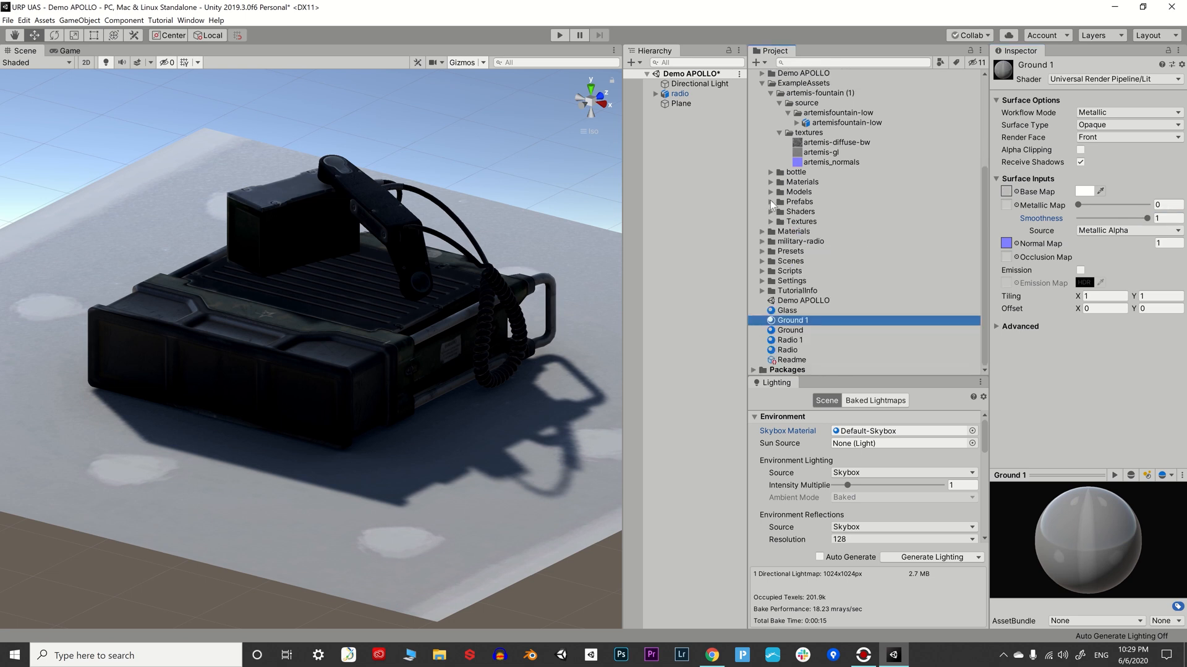
pyautogui.moveTo(780, 322); pyautogui.dragTo(525, 487)
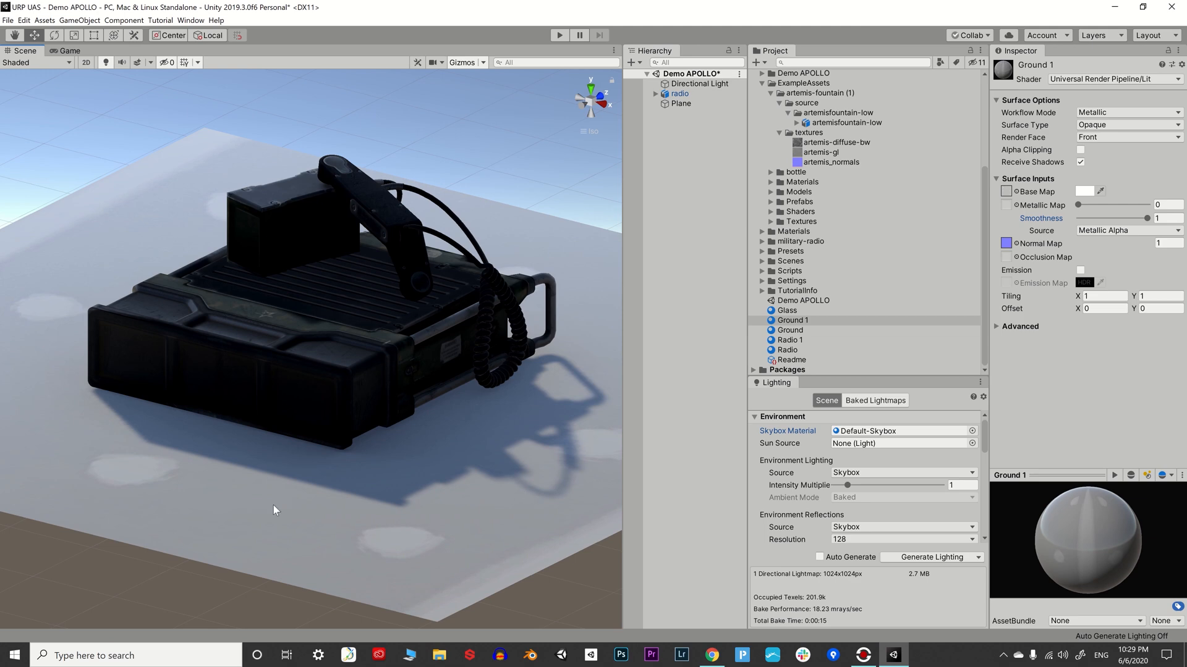
pyautogui.keyDown('alt'); pyautogui.moveTo(427, 367); pyautogui.dragTo(502, 480); pyautogui.keyUp('alt')
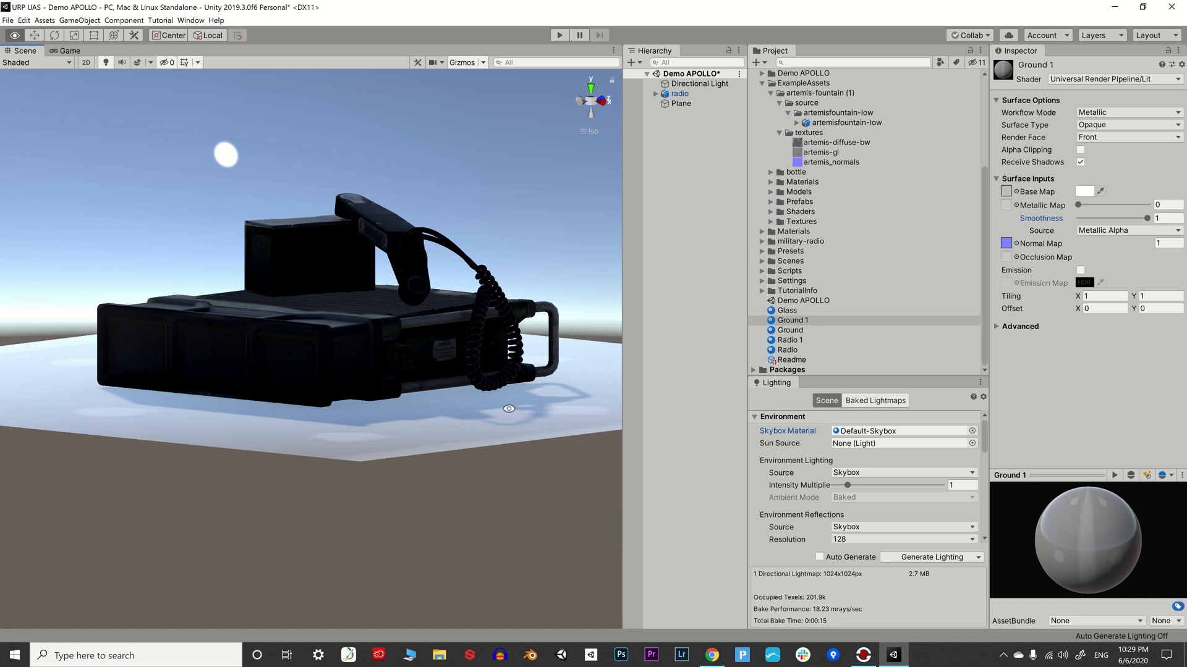
pyautogui.keyDown('alt'); pyautogui.moveTo(327, 409); pyautogui.dragTo(469, 349); pyautogui.keyUp('alt')
pyautogui.keyDown('alt'); pyautogui.moveTo(304, 305); pyautogui.dragTo(157, 454); pyautogui.keyUp('alt')
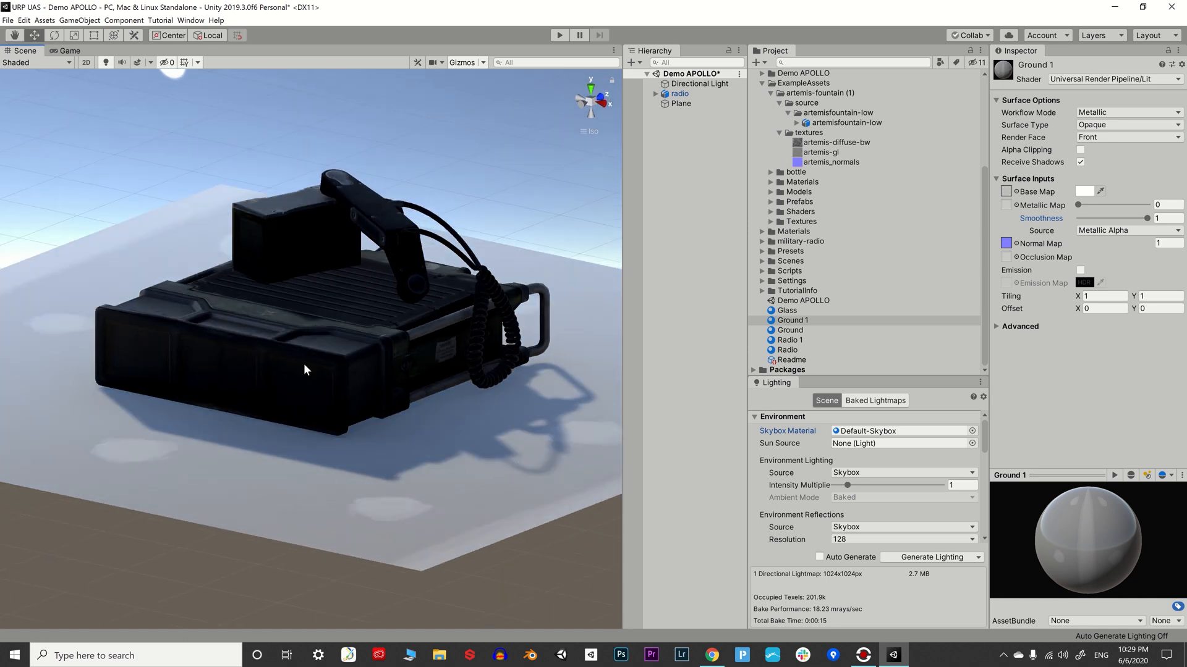
pyautogui.keyDown('alt'); pyautogui.moveTo(514, 409); pyautogui.dragTo(484, 404); pyautogui.keyUp('alt')
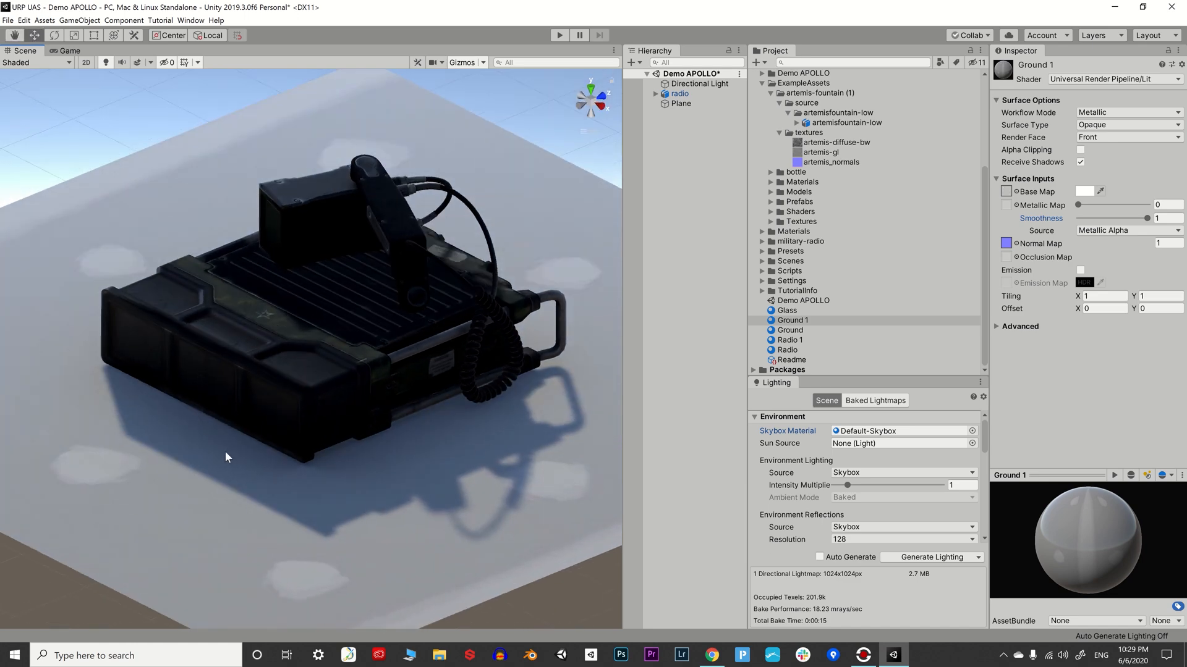
pyautogui.keyDown('alt'); pyautogui.moveTo(545, 394); pyautogui.dragTo(247, 395); pyautogui.keyUp('alt')
pyautogui.keyDown('alt'); pyautogui.moveTo(339, 422); pyautogui.dragTo(656, 312); pyautogui.keyUp('alt')
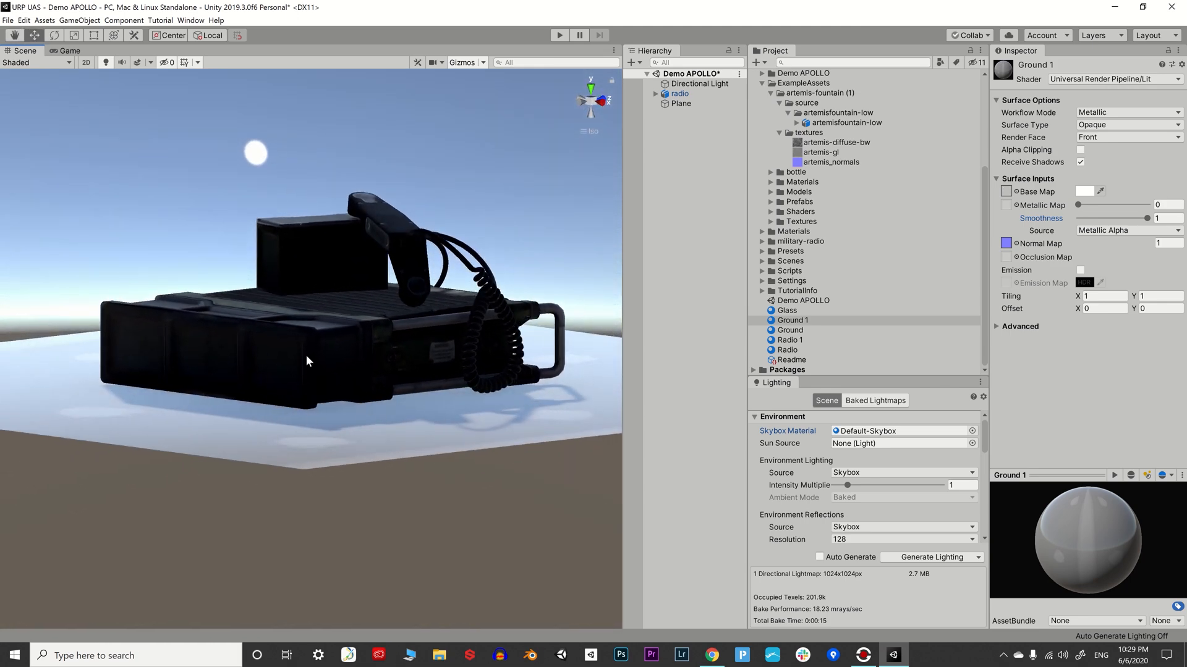
pyautogui.keyDown('alt'); pyautogui.moveTo(335, 369); pyautogui.dragTo(375, 299); pyautogui.keyUp('alt')
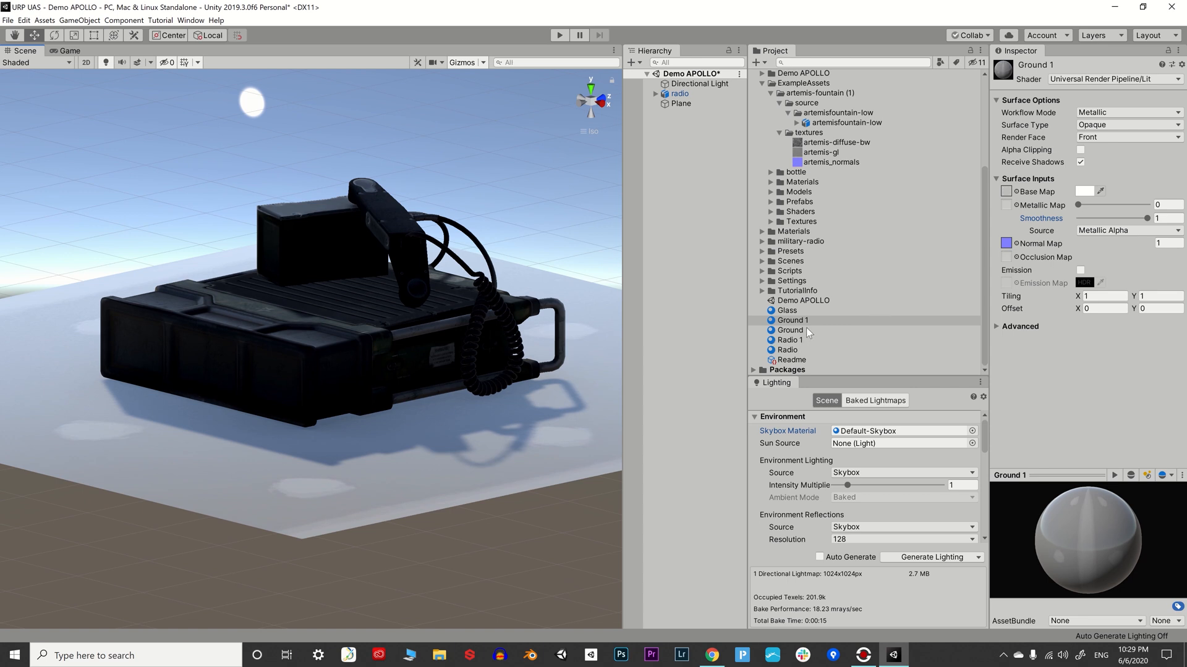
# - Reapply the APOLLO Ground material to the Plane and compare the shadowed ground from several angles
pyautogui.moveTo(804, 328); pyautogui.dragTo(556, 433)
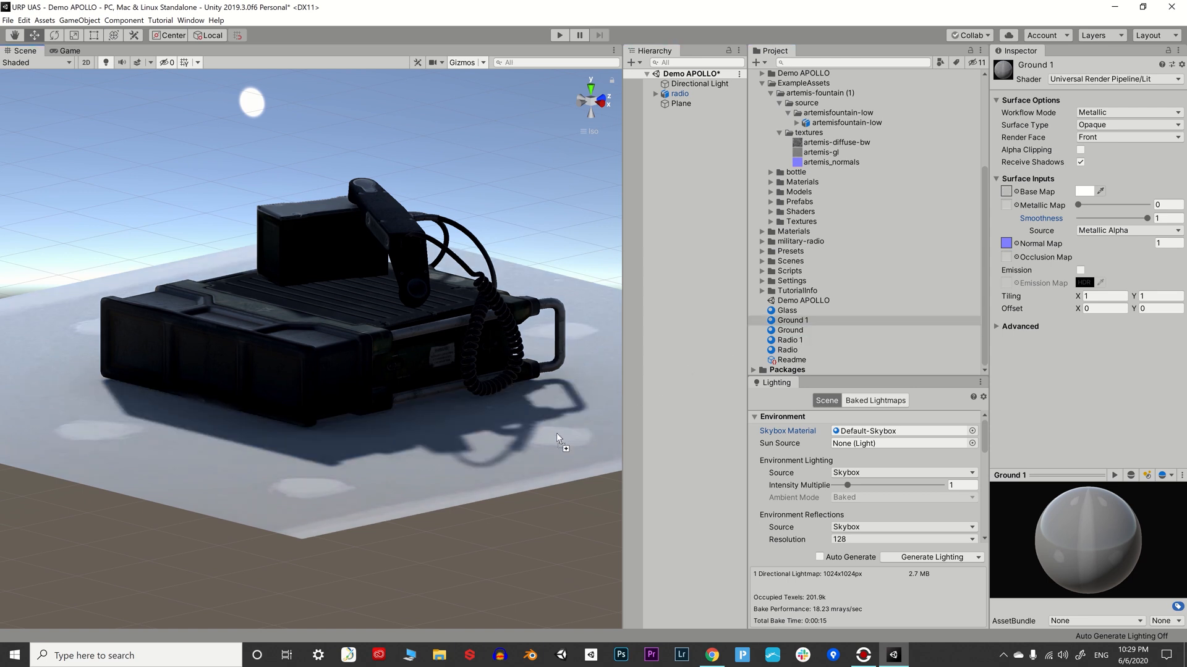
pyautogui.keyDown('alt'); pyautogui.moveTo(254, 433); pyautogui.dragTo(351, 403); pyautogui.keyUp('alt')
pyautogui.keyDown('alt'); pyautogui.moveTo(460, 386); pyautogui.dragTo(433, 458); pyautogui.keyUp('alt')
pyautogui.keyDown('alt'); pyautogui.moveTo(339, 496); pyautogui.dragTo(422, 478); pyautogui.keyUp('alt')
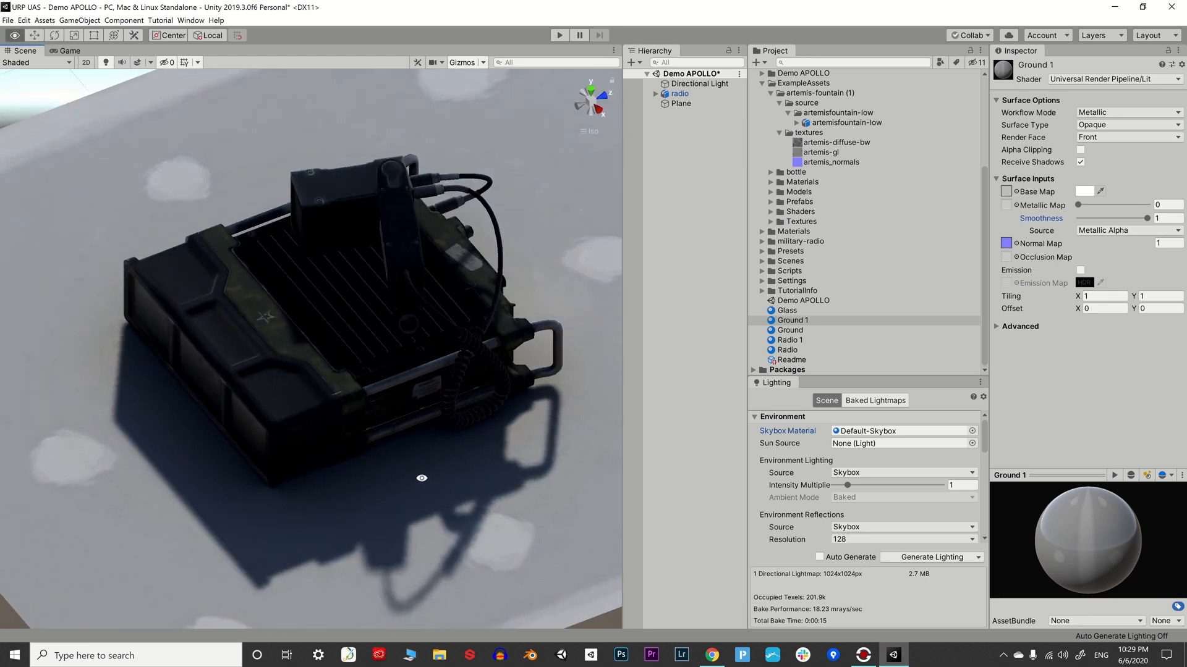
pyautogui.click(483, 506)
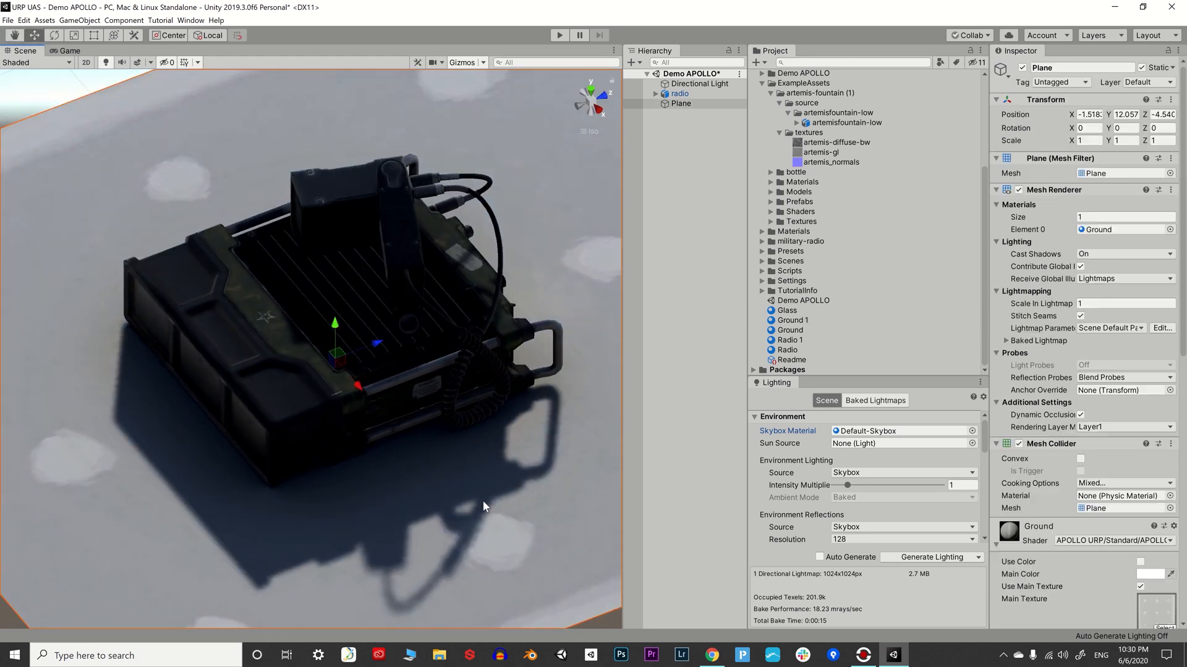
# - Set the Directional Light's Occlusion Volume to 0 and view the radio from a low angle
pyautogui.click(698, 84)
pyautogui.keyDown('alt'); pyautogui.moveTo(445, 297); pyautogui.dragTo(505, 265); pyautogui.keyUp('alt')
pyautogui.moveTo(1130, 461); pyautogui.dragTo(688, 462)
pyautogui.keyDown('alt'); pyautogui.moveTo(395, 444); pyautogui.dragTo(284, 398); pyautogui.keyUp('alt')
pyautogui.keyDown('alt'); pyautogui.moveTo(369, 381); pyautogui.dragTo(443, 413); pyautogui.keyUp('alt')
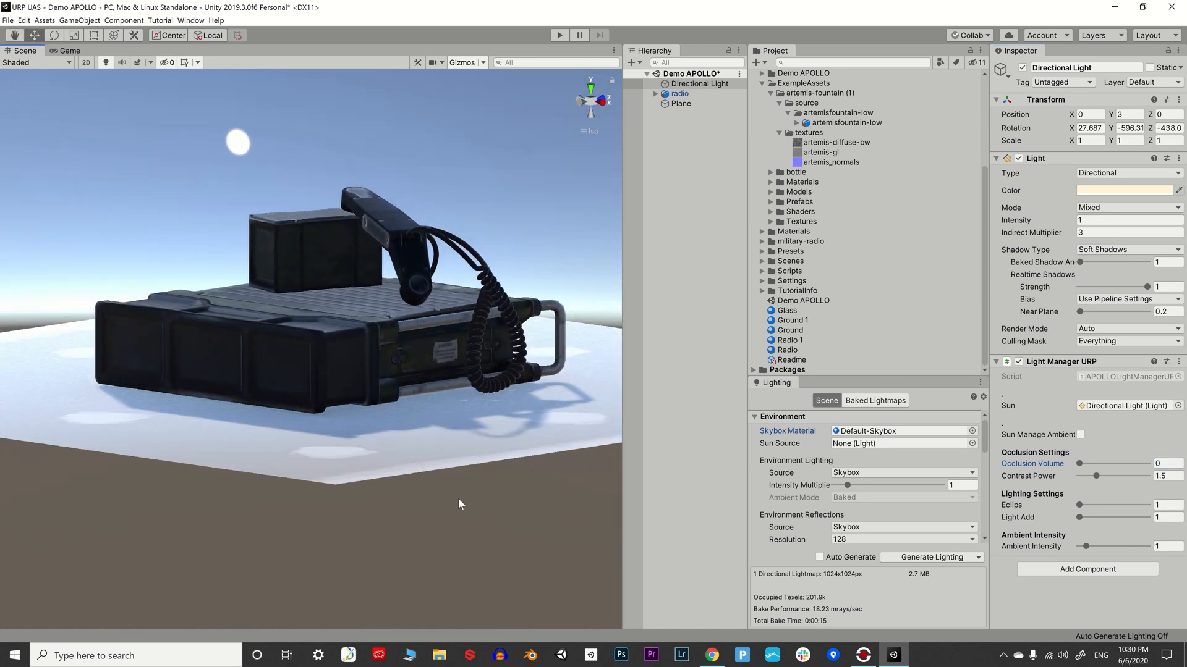
# - Try an Occlusion Volume of 0.609 and inspect the radio's front and shadowed sides
pyautogui.moveTo(1079, 464); pyautogui.dragTo(1121, 476)
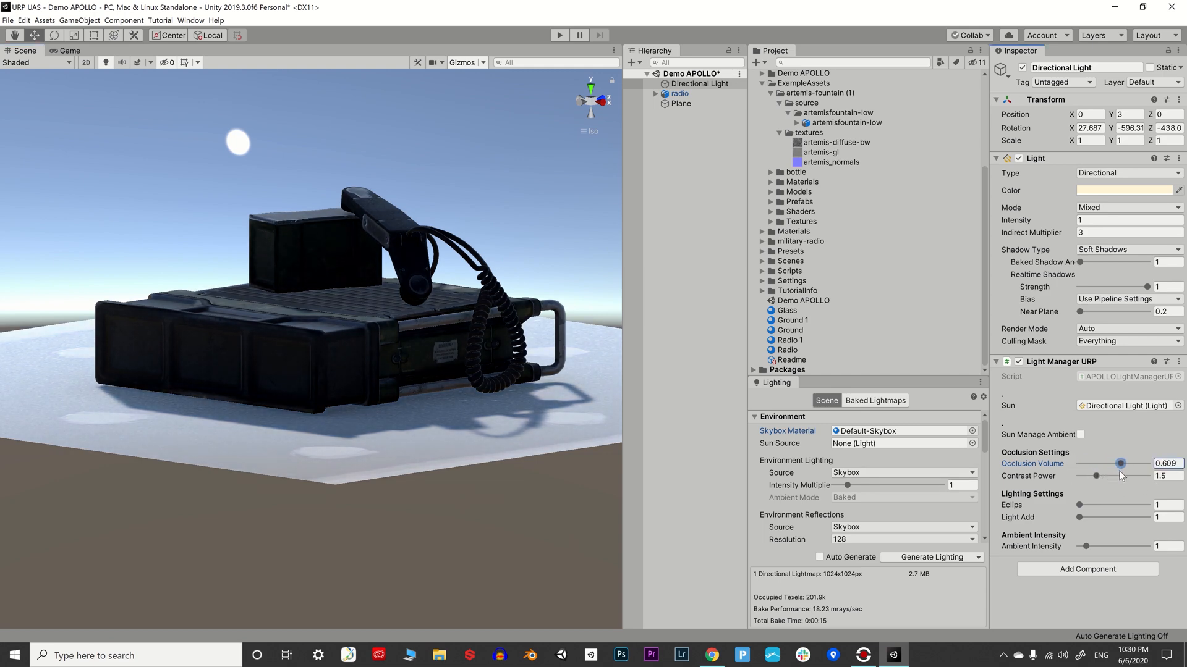
pyautogui.keyDown('alt'); pyautogui.moveTo(436, 354); pyautogui.dragTo(250, 370); pyautogui.keyUp('alt')
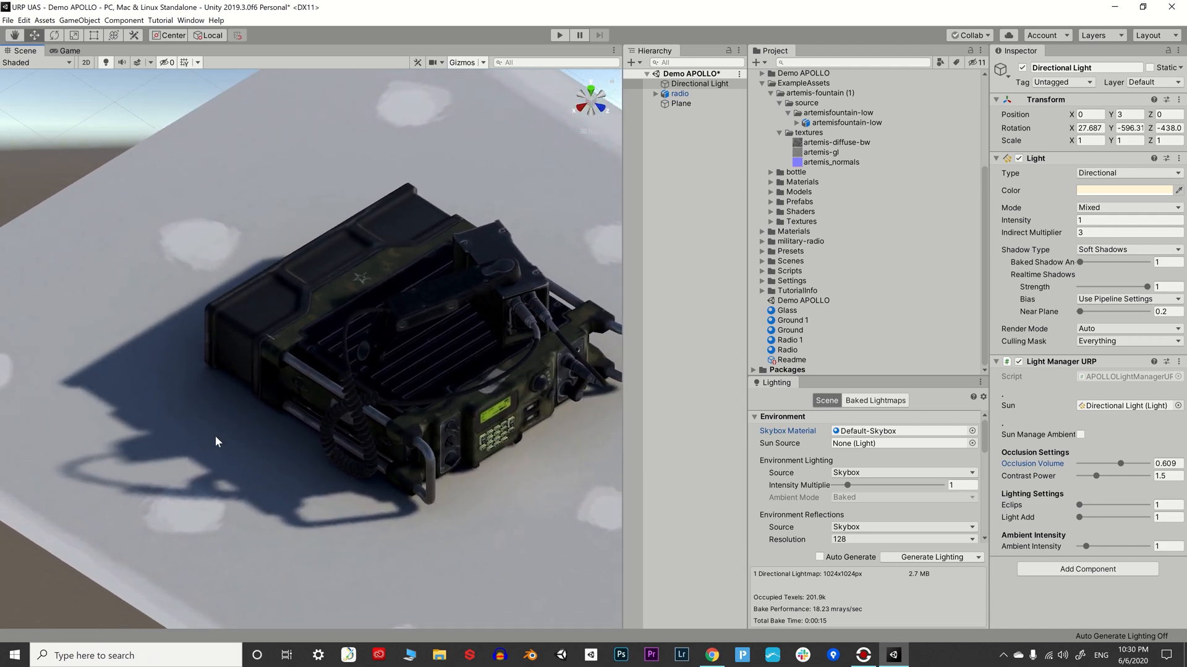
pyautogui.keyDown('alt'); pyautogui.moveTo(266, 404); pyautogui.dragTo(591, 491); pyautogui.keyUp('alt')
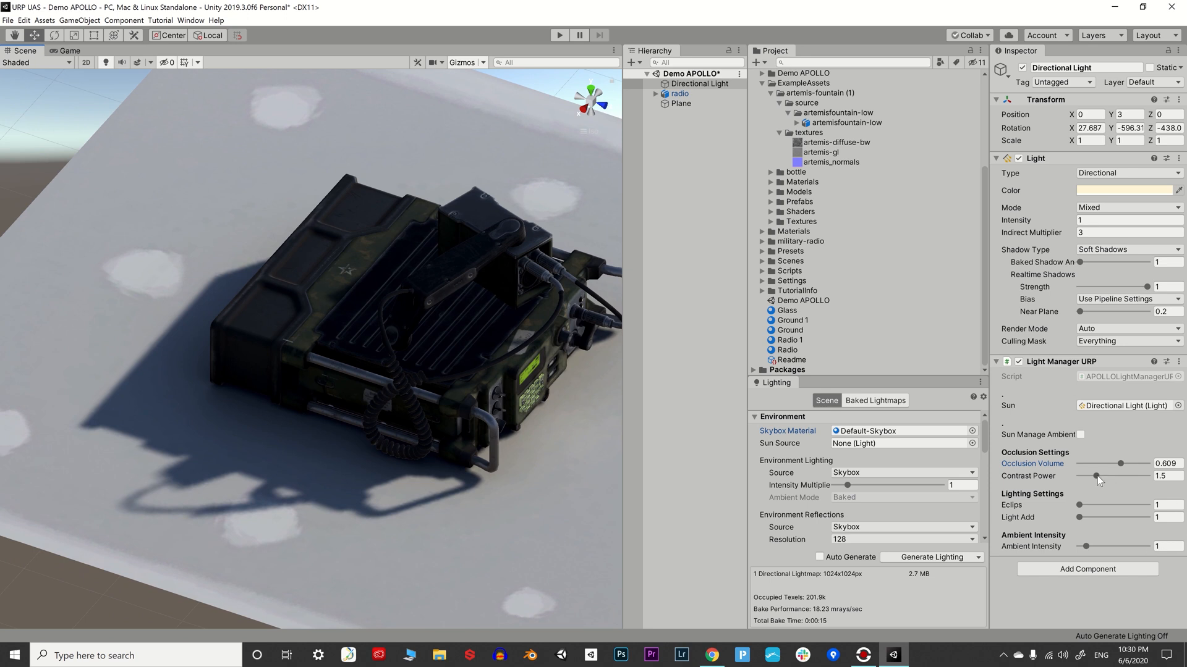
# - Set the Light Manager's Contrast Power to 1, inspect the radio up close, and set Occlusion Volume to 0
pyautogui.moveTo(1097, 476); pyautogui.dragTo(1075, 477)
pyautogui.keyDown('alt'); pyautogui.moveTo(19, 399); pyautogui.dragTo(302, 396); pyautogui.keyUp('alt')
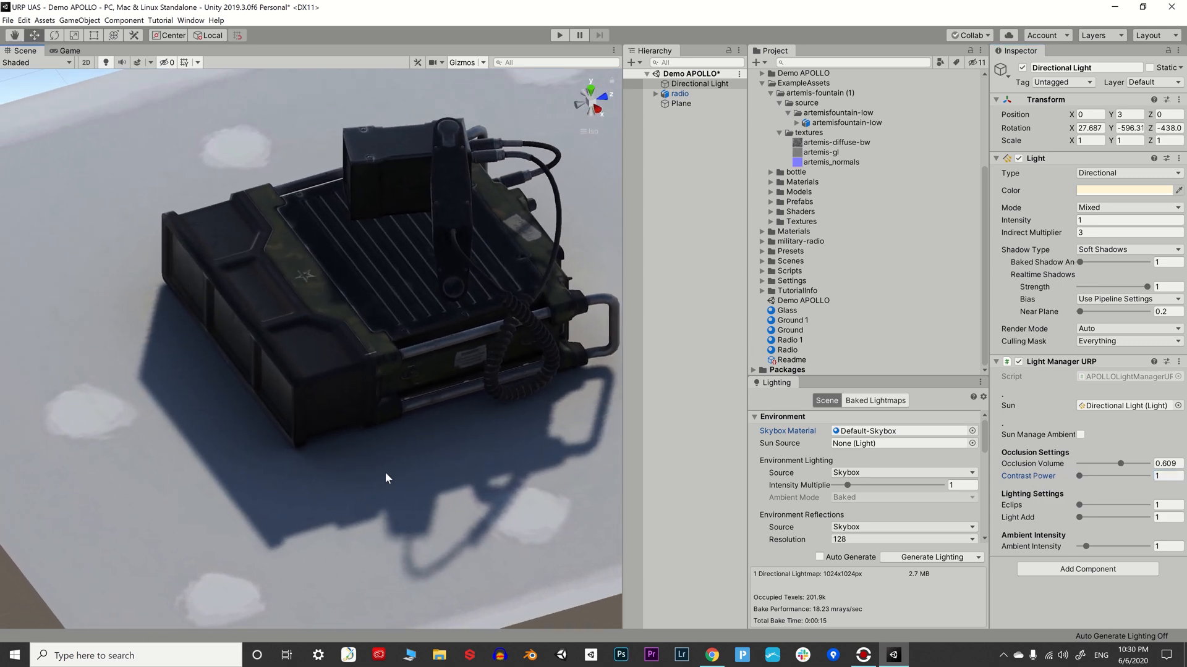
pyautogui.scroll(3, 321, 456)
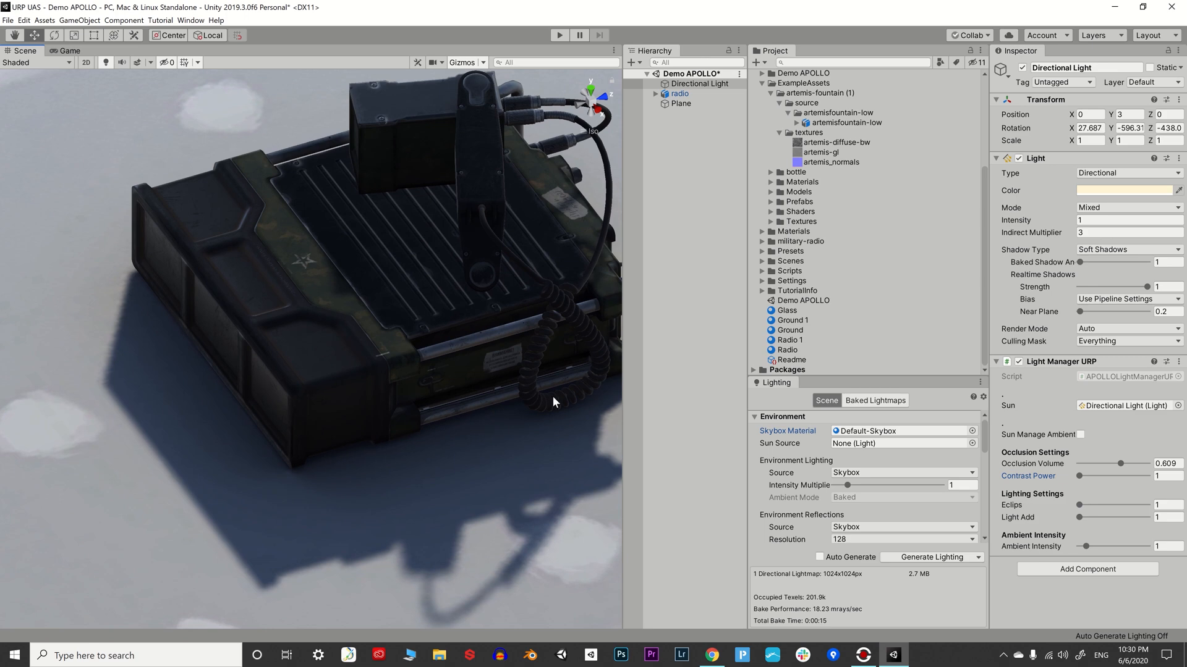
pyautogui.keyDown('alt'); pyautogui.moveTo(553, 397); pyautogui.dragTo(583, 429); pyautogui.keyUp('alt')
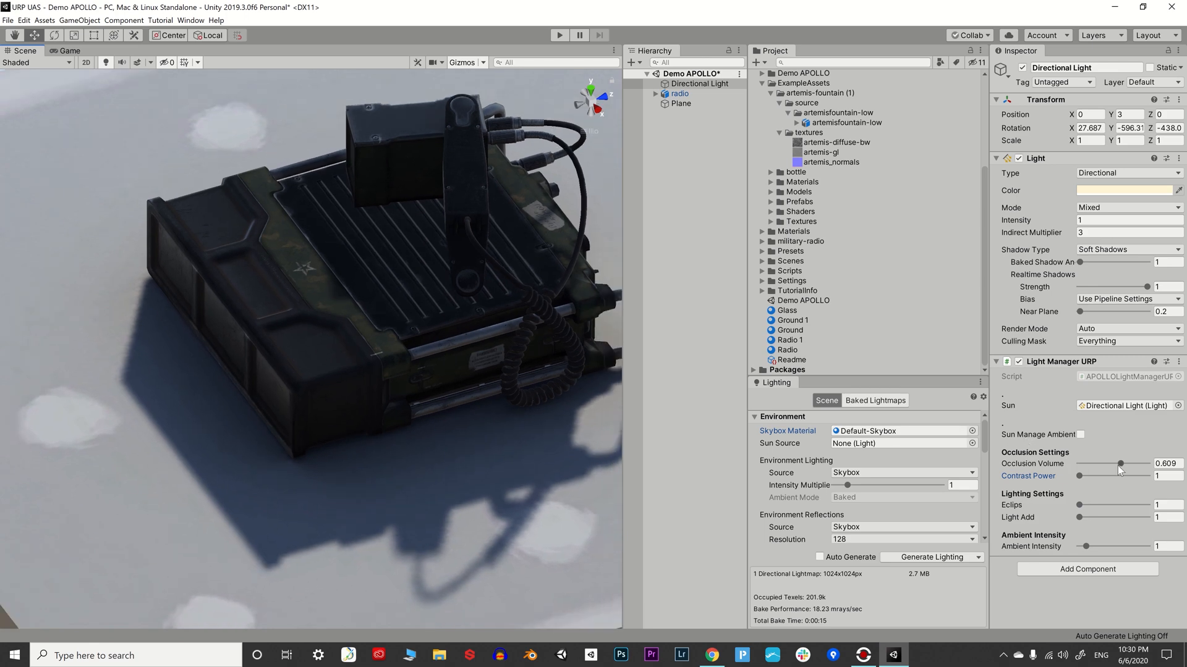
pyautogui.moveTo(1111, 462); pyautogui.dragTo(1050, 461)
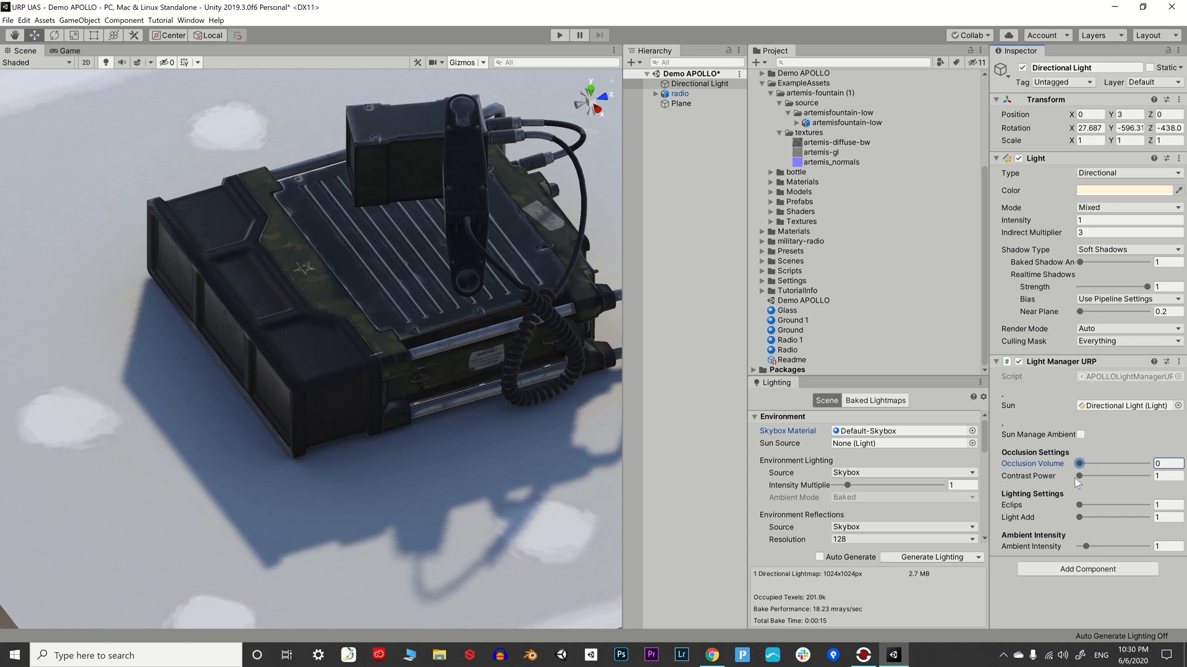
# - Try a Contrast Power of 2.38, inspect the radio's side corner up close, and set Contrast Power back to 1
pyautogui.moveTo(1080, 476); pyautogui.dragTo(1126, 477)
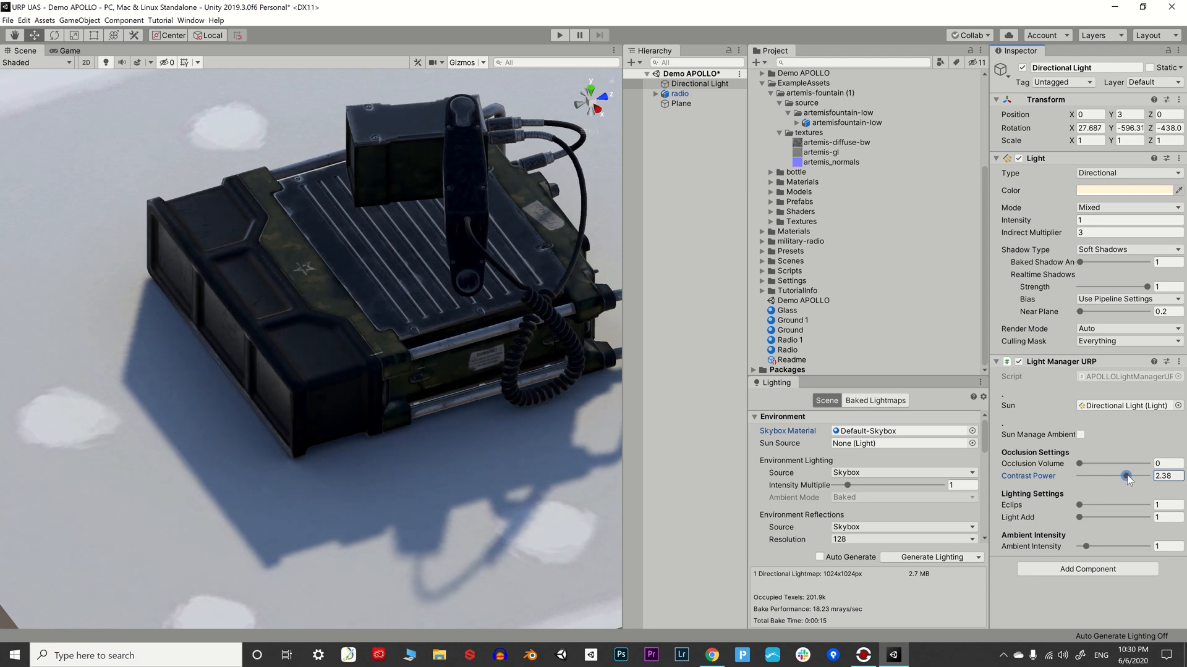
pyautogui.scroll(2, 318, 456)
pyautogui.scroll(6, 318, 456)
pyautogui.moveTo(384, 464); pyautogui.dragTo(230, 367, button='middle')
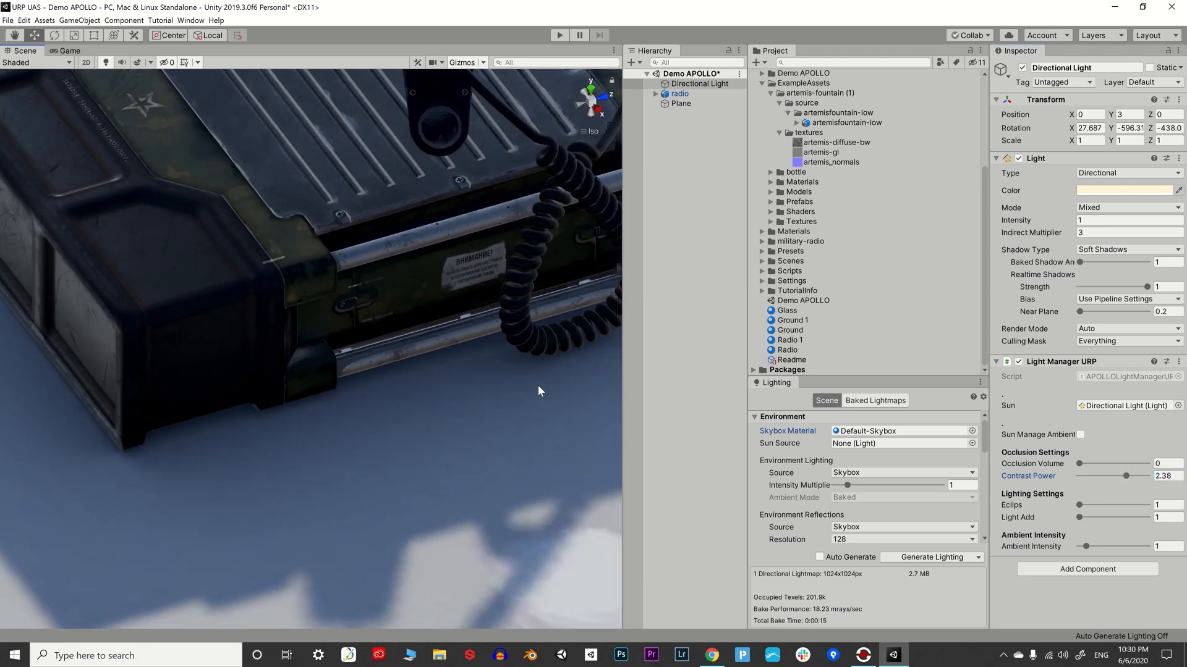
pyautogui.moveTo(1103, 473); pyautogui.dragTo(1003, 503)
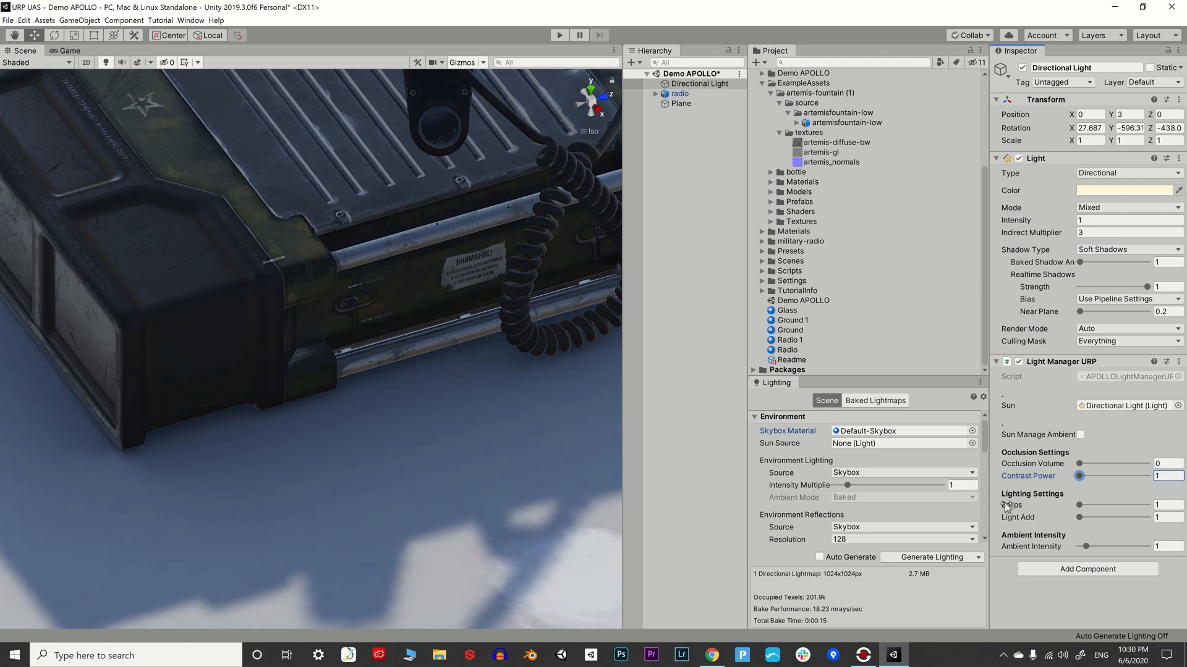
# - Set the Light Manager's Contrast Power to 2.4 and Occlusion Volume to 0.3, and view the radio's front
pyautogui.moveTo(1079, 476); pyautogui.dragTo(1124, 514)
pyautogui.moveTo(1079, 465); pyautogui.dragTo(1099, 465)
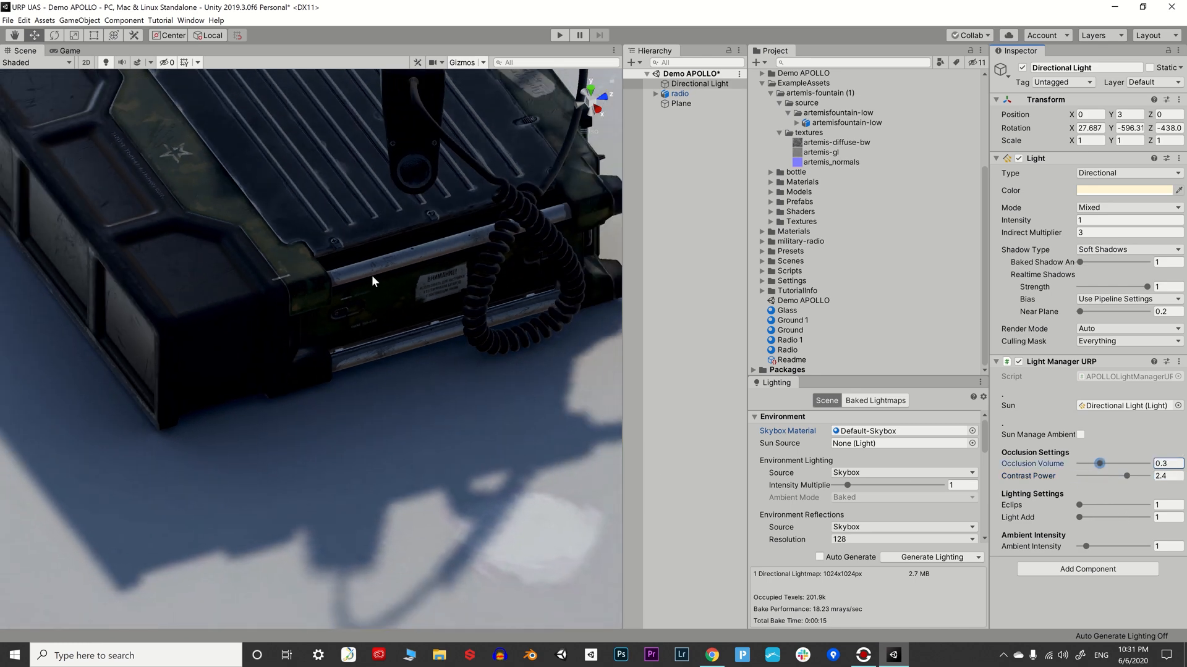
pyautogui.scroll(-4, 442, 281)
pyautogui.keyDown('alt'); pyautogui.moveTo(442, 281); pyautogui.dragTo(202, 278); pyautogui.keyUp('alt')
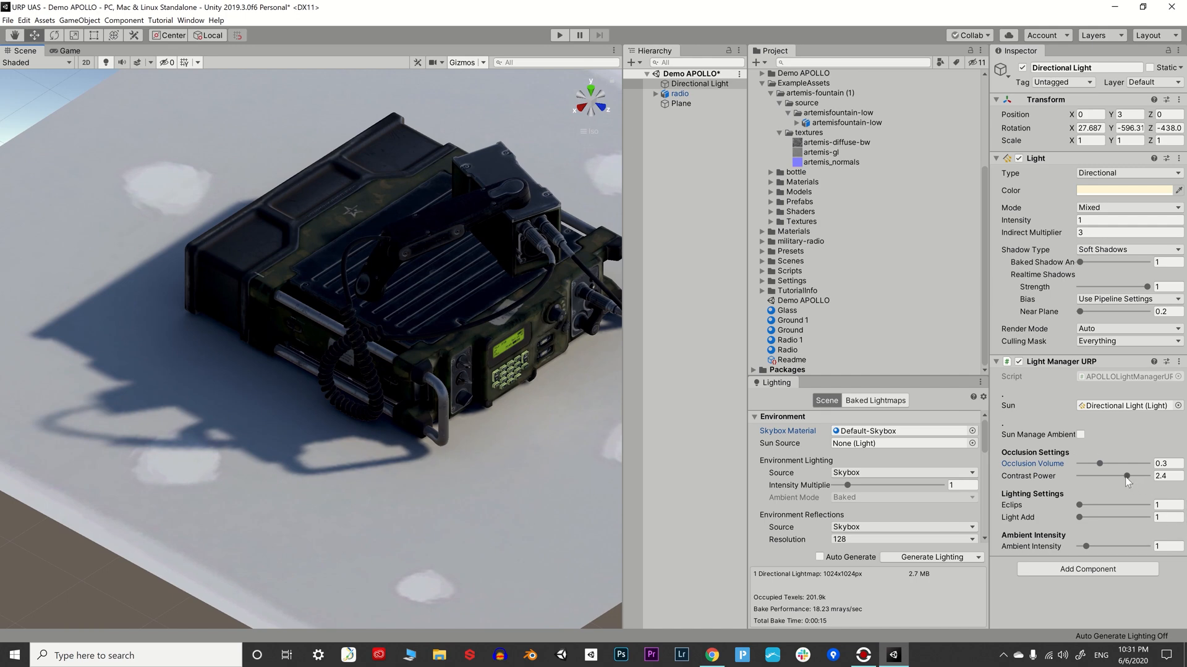
# - Try a Light Add of 2 while viewing the radio's front controls, and set Light Add back to 1
pyautogui.keyDown('alt'); pyautogui.moveTo(342, 382); pyautogui.dragTo(537, 374); pyautogui.keyUp('alt')
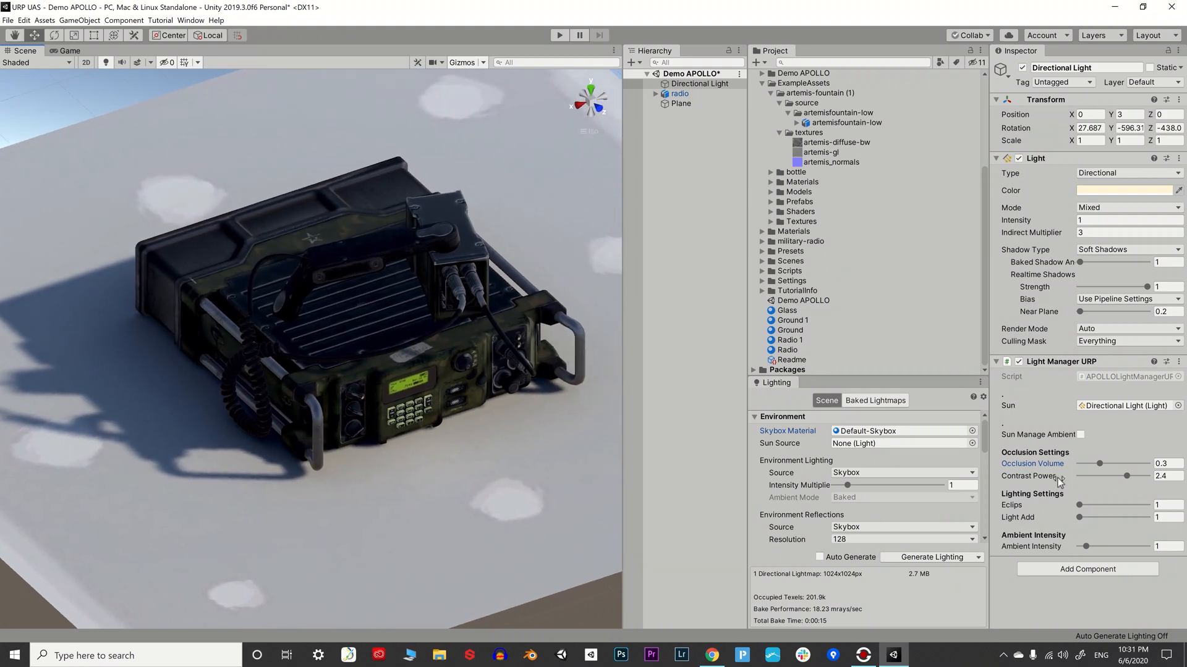
pyautogui.keyDown('alt'); pyautogui.moveTo(326, 382); pyautogui.dragTo(349, 365); pyautogui.keyUp('alt')
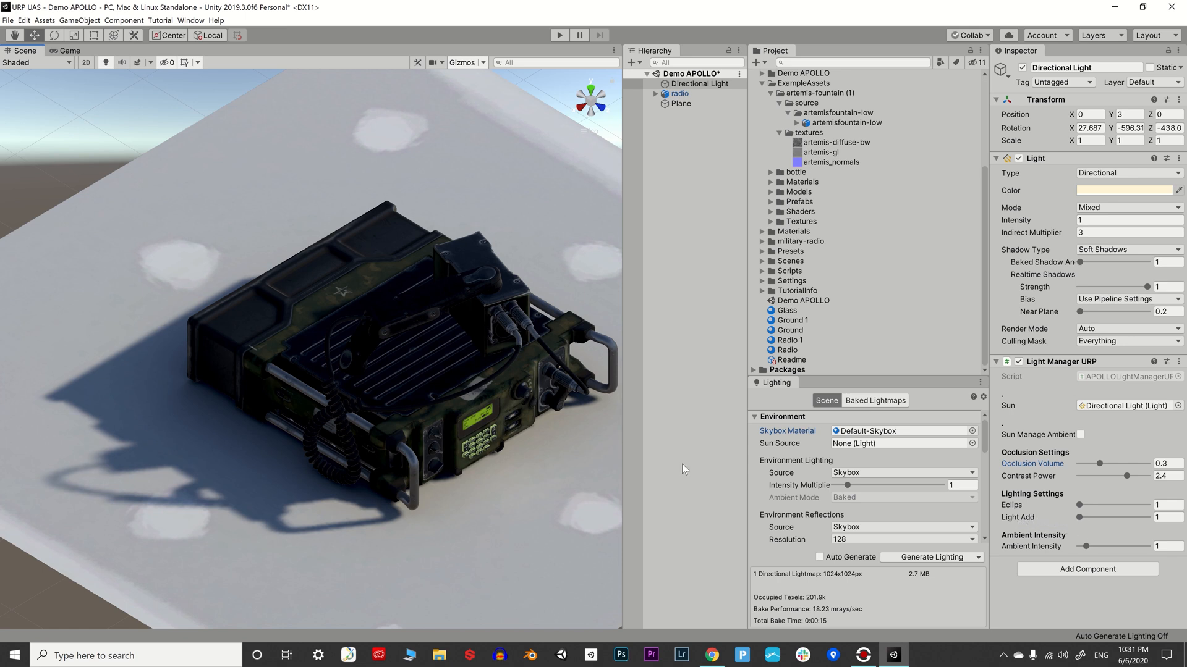
pyautogui.keyDown('alt'); pyautogui.moveTo(455, 410); pyautogui.dragTo(320, 267); pyautogui.keyUp('alt')
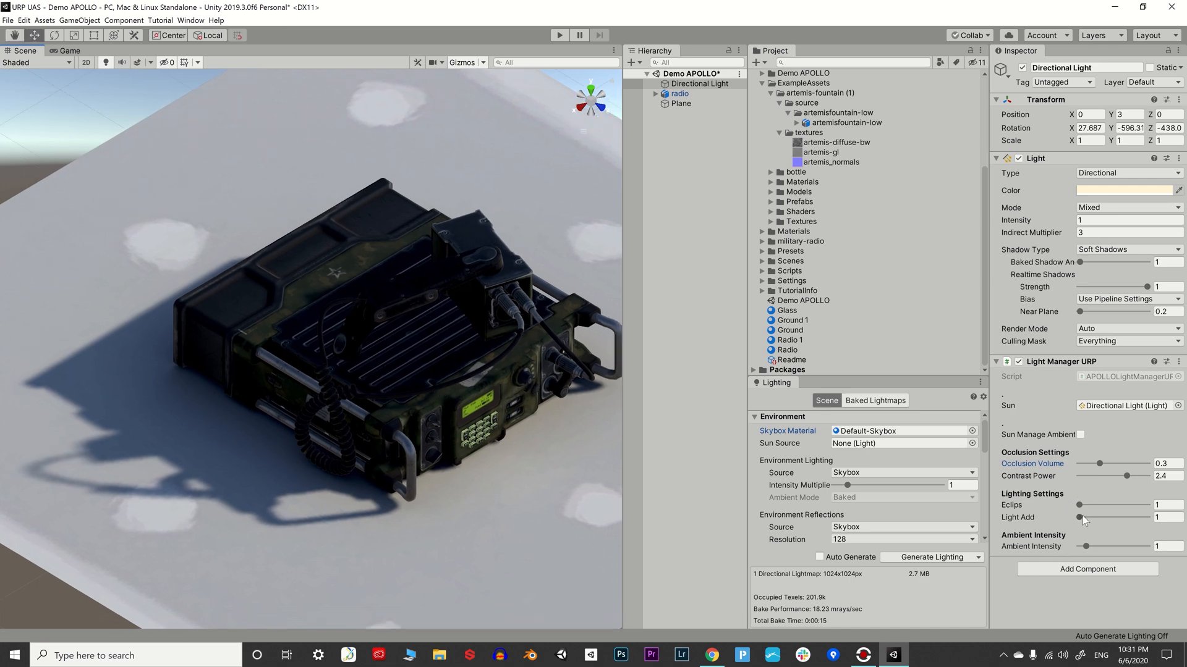
pyautogui.keyDown('alt'); pyautogui.moveTo(515, 398); pyautogui.dragTo(511, 360); pyautogui.keyUp('alt')
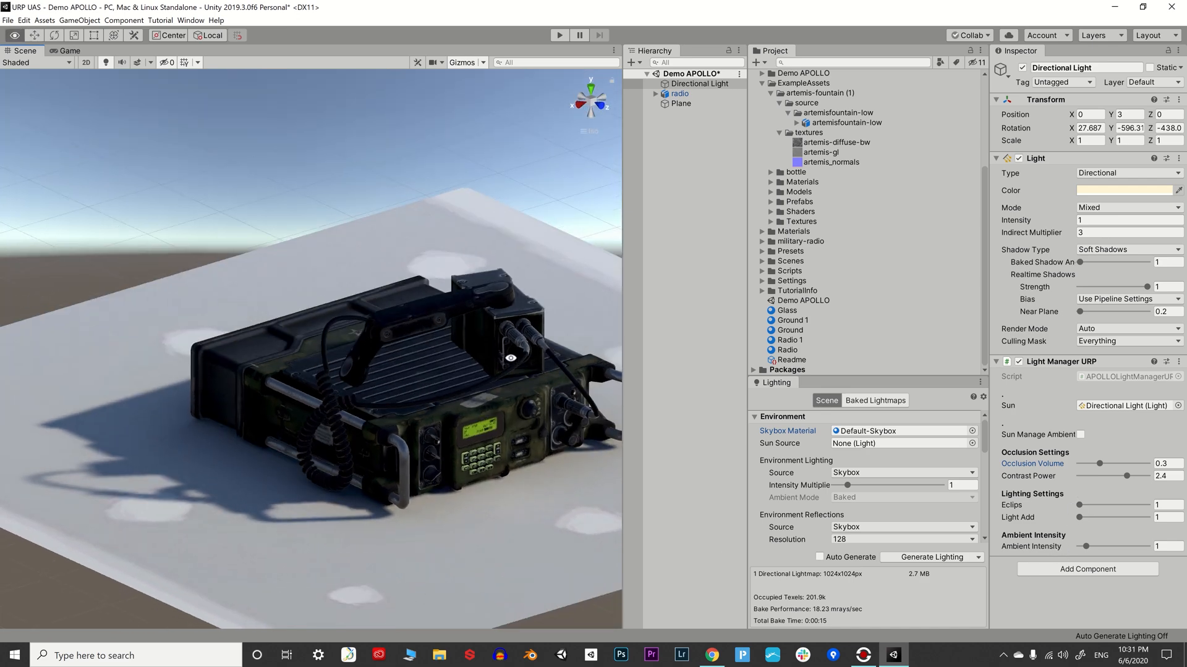
pyautogui.keyDown('alt'); pyautogui.moveTo(384, 207); pyautogui.dragTo(468, 381); pyautogui.keyUp('alt')
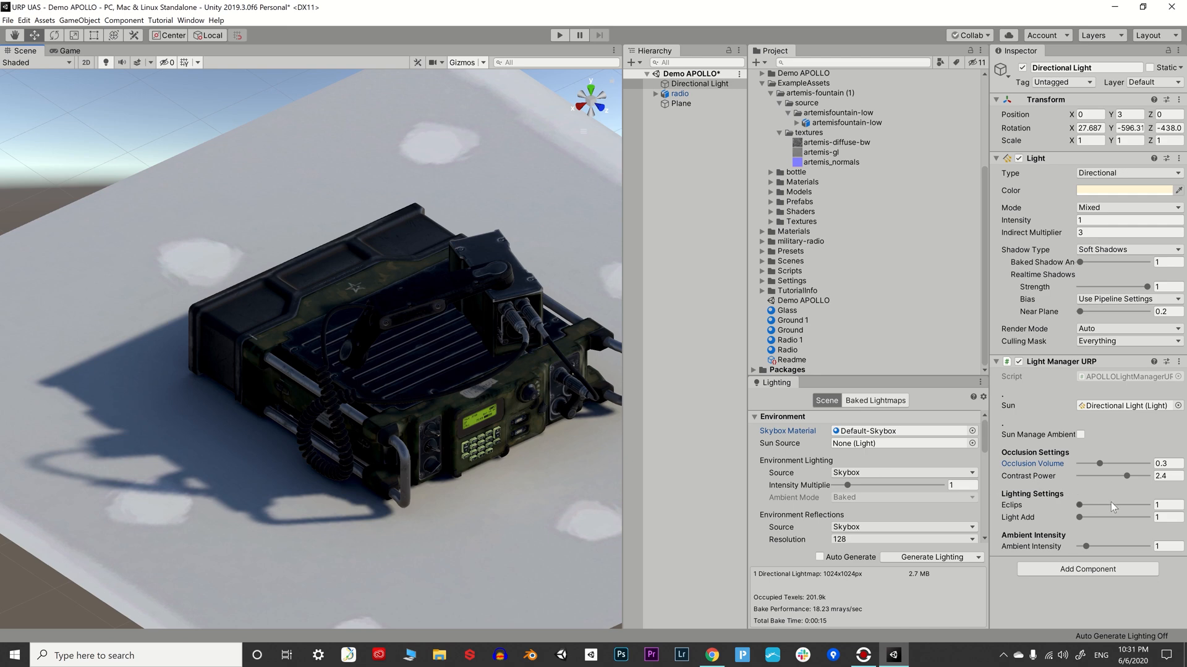
pyautogui.moveTo(1081, 517); pyautogui.dragTo(1168, 547)
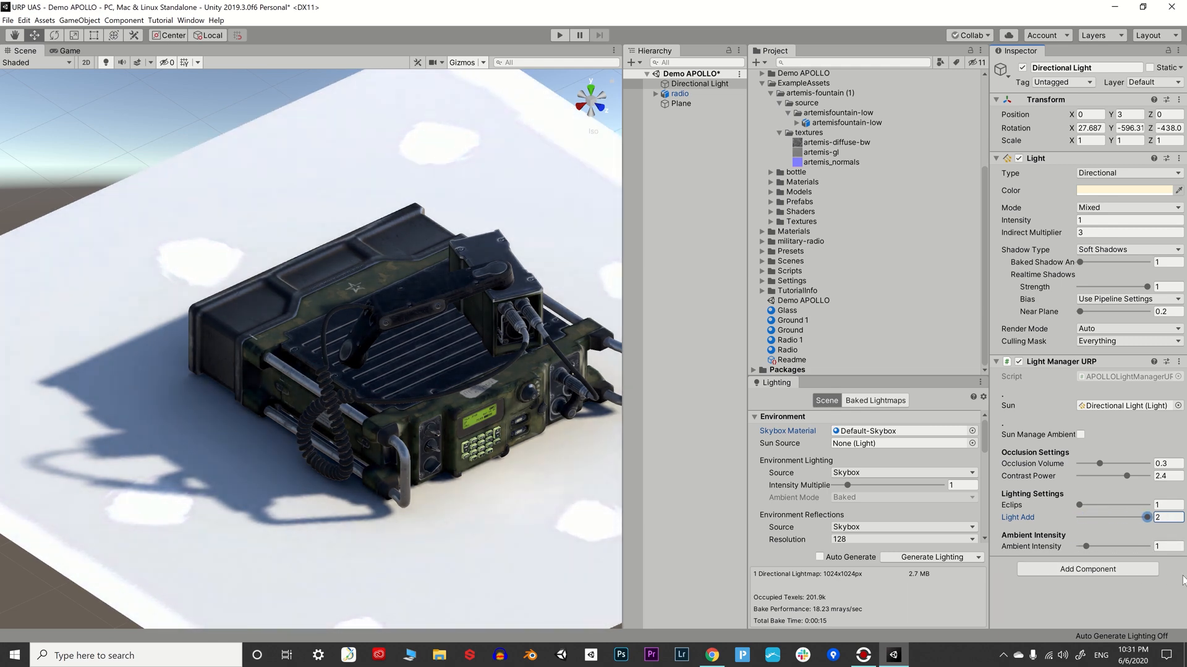
pyautogui.moveTo(1182, 581); pyautogui.dragTo(1029, 565)
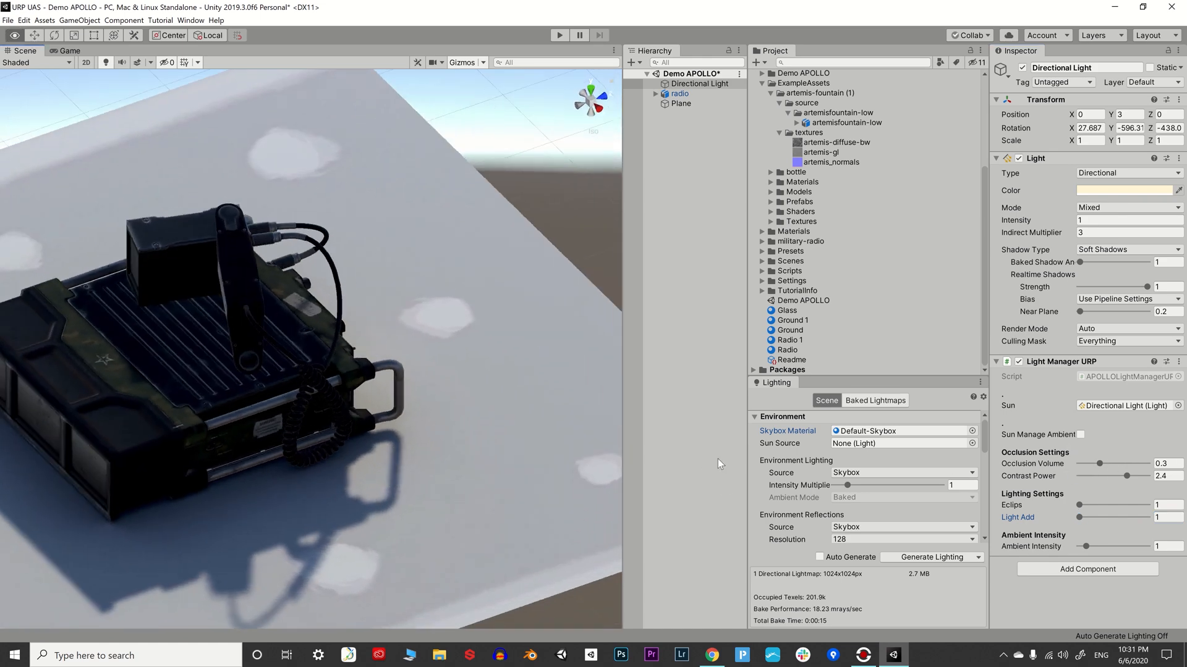
# - Set the Light Manager's Light Add to 2 and inspect the radio's shadowed side and front
pyautogui.keyDown('alt'); pyautogui.moveTo(495, 460); pyautogui.dragTo(405, 476); pyautogui.keyUp('alt')
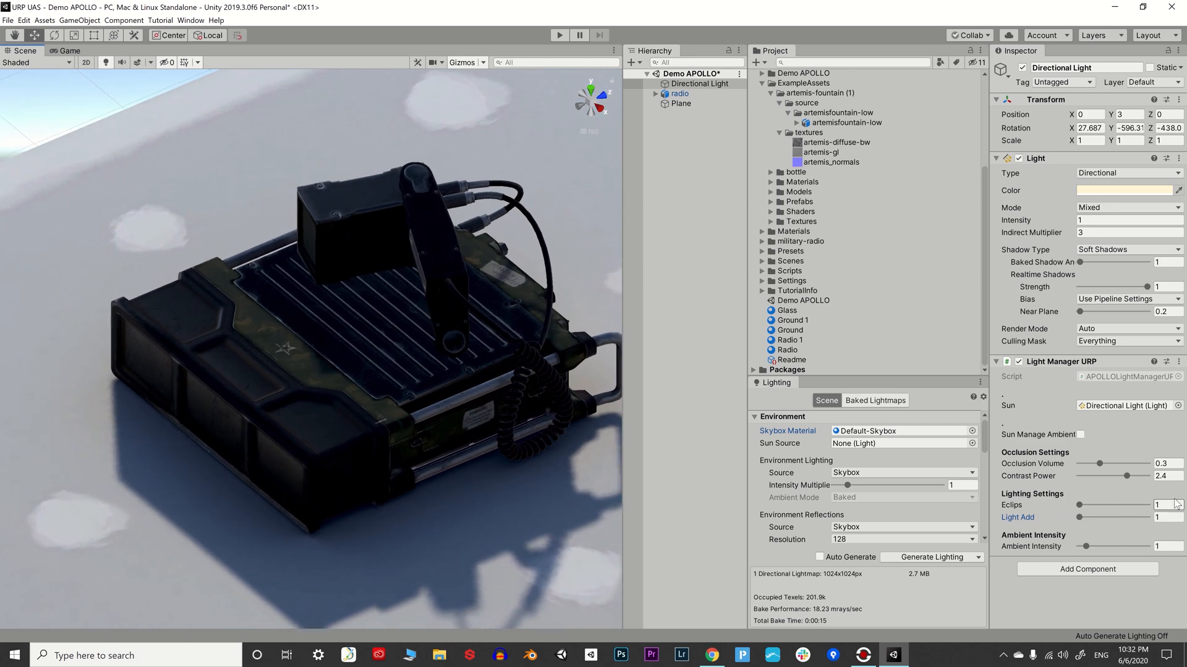
pyautogui.moveTo(1079, 517); pyautogui.dragTo(1155, 532)
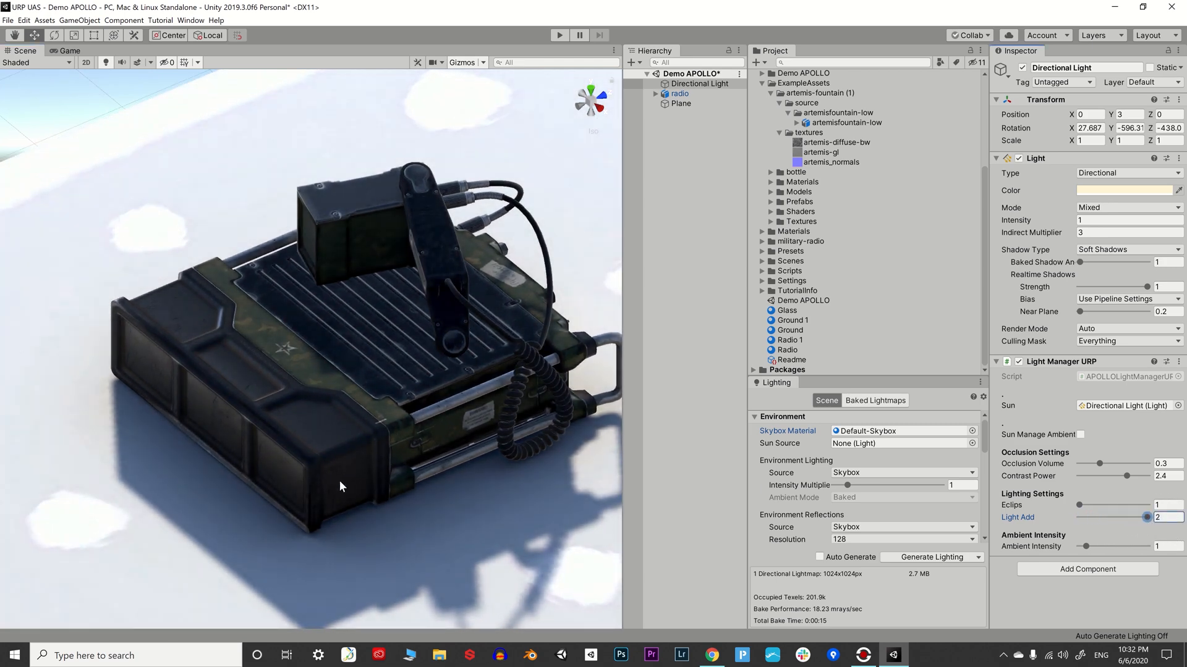
pyautogui.keyDown('alt'); pyautogui.moveTo(550, 415); pyautogui.dragTo(334, 414); pyautogui.keyUp('alt')
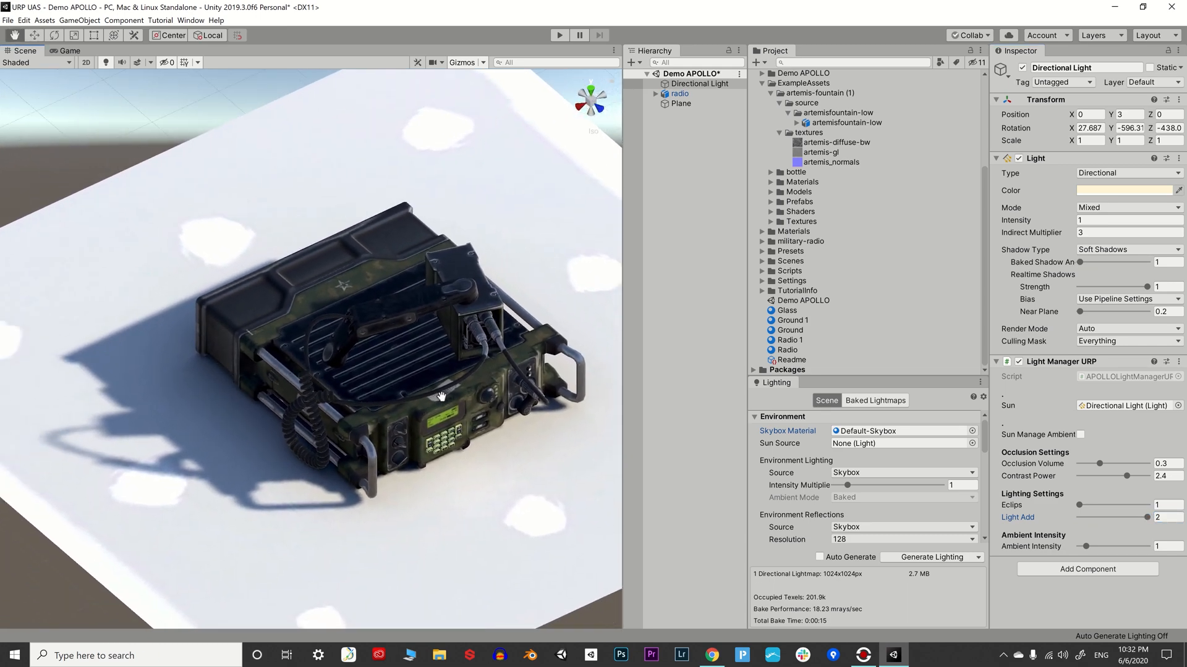
pyautogui.keyDown('alt'); pyautogui.moveTo(473, 331); pyautogui.dragTo(419, 363); pyautogui.keyUp('alt')
pyautogui.scroll(3, 419, 363)
pyautogui.moveTo(438, 405); pyautogui.dragTo(401, 409, button='middle')
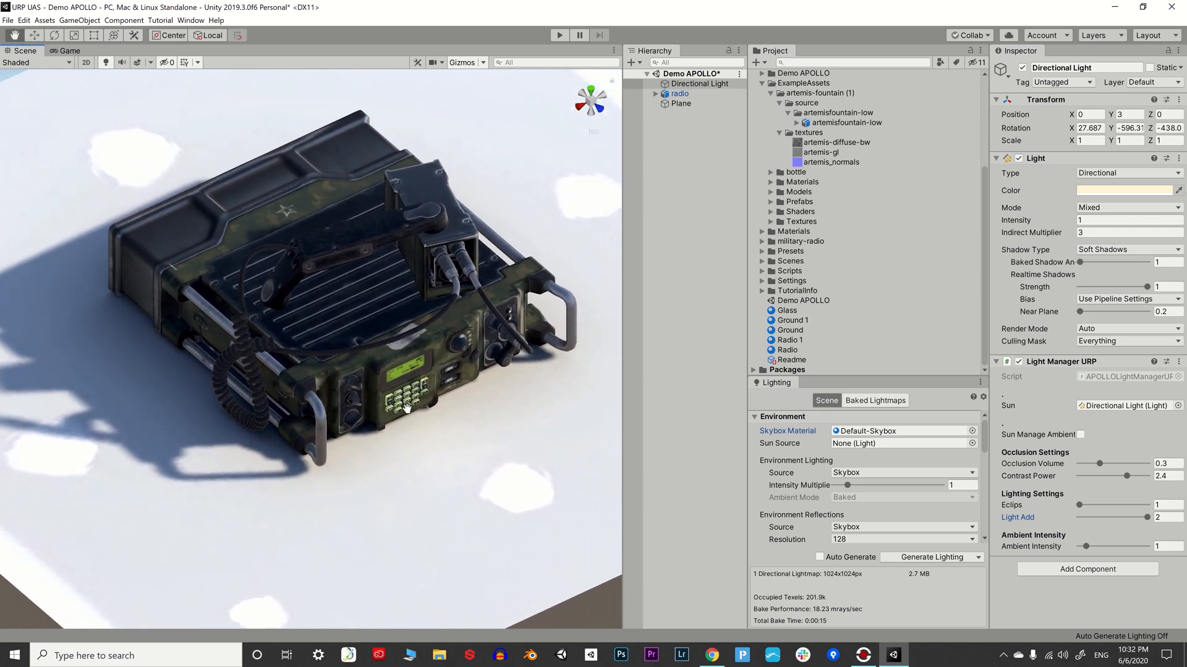
# - Inspect the radio's front up close, try a Light Add of 1.327, and set Light Add back to 2
pyautogui.moveTo(546, 502); pyautogui.dragTo(427, 491, button='middle')
pyautogui.scroll(3, 428, 488)
pyautogui.keyDown('alt'); pyautogui.moveTo(456, 397); pyautogui.dragTo(493, 265); pyautogui.keyUp('alt')
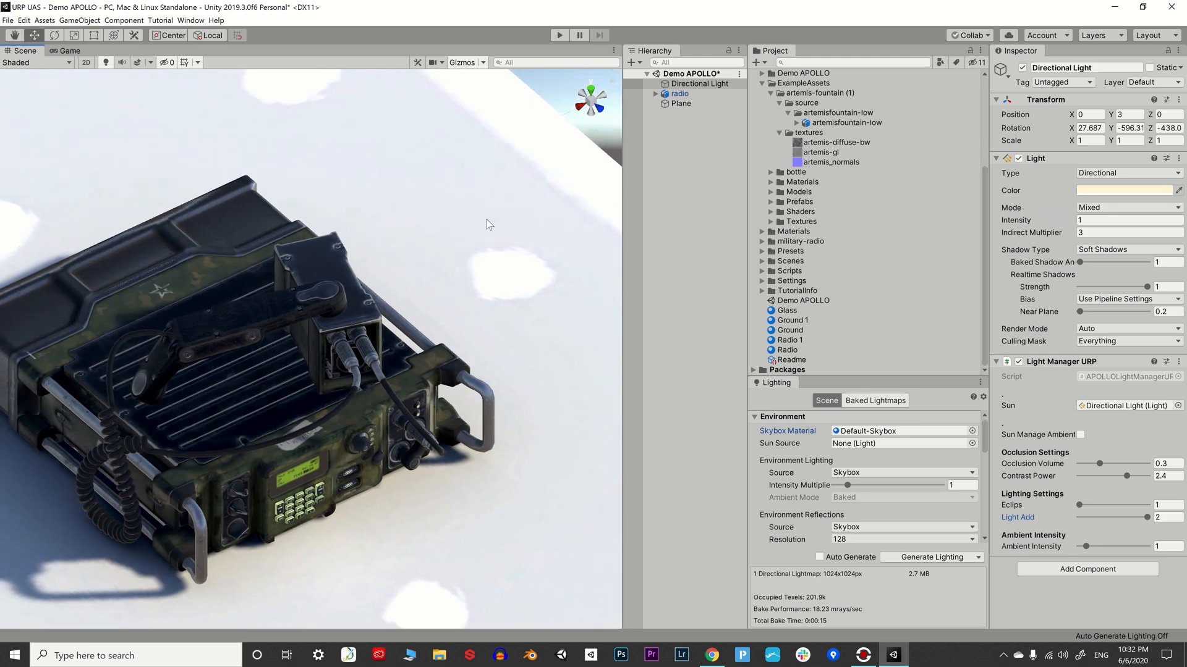
pyautogui.scroll(-3, 446, 246)
pyautogui.moveTo(447, 246); pyautogui.dragTo(643, 259, button='middle')
pyautogui.moveTo(345, 426); pyautogui.dragTo(155, 242, button='middle')
pyautogui.moveTo(388, 302); pyautogui.dragTo(344, 364, button='middle')
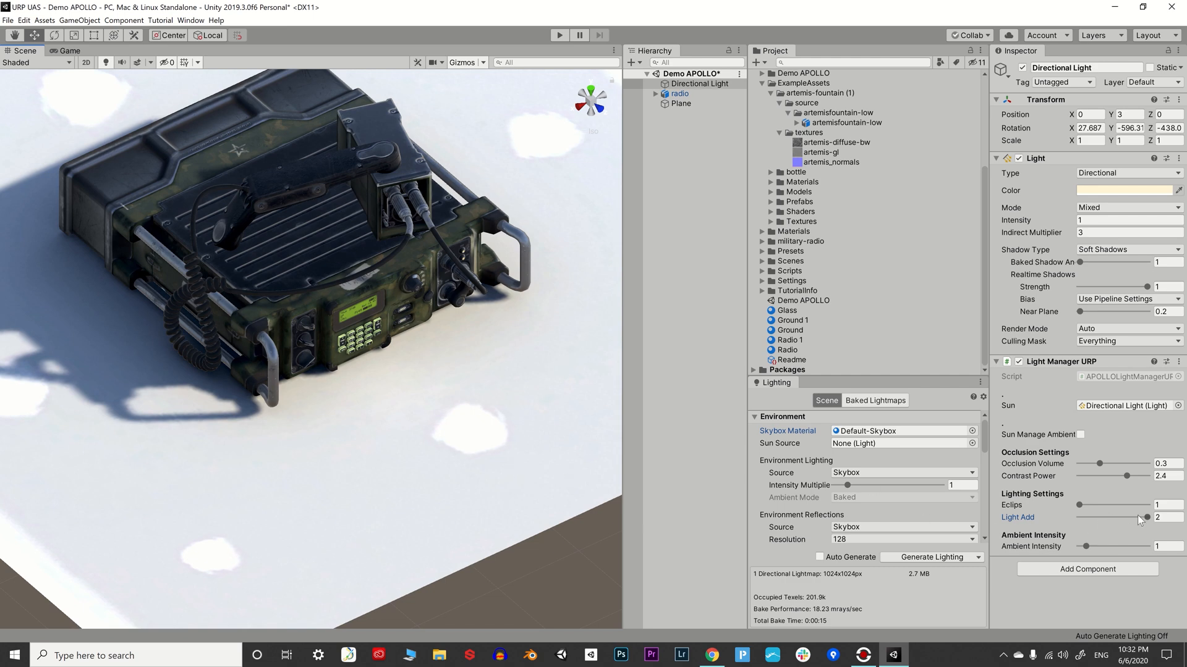
pyautogui.moveTo(1147, 519); pyautogui.dragTo(1100, 518)
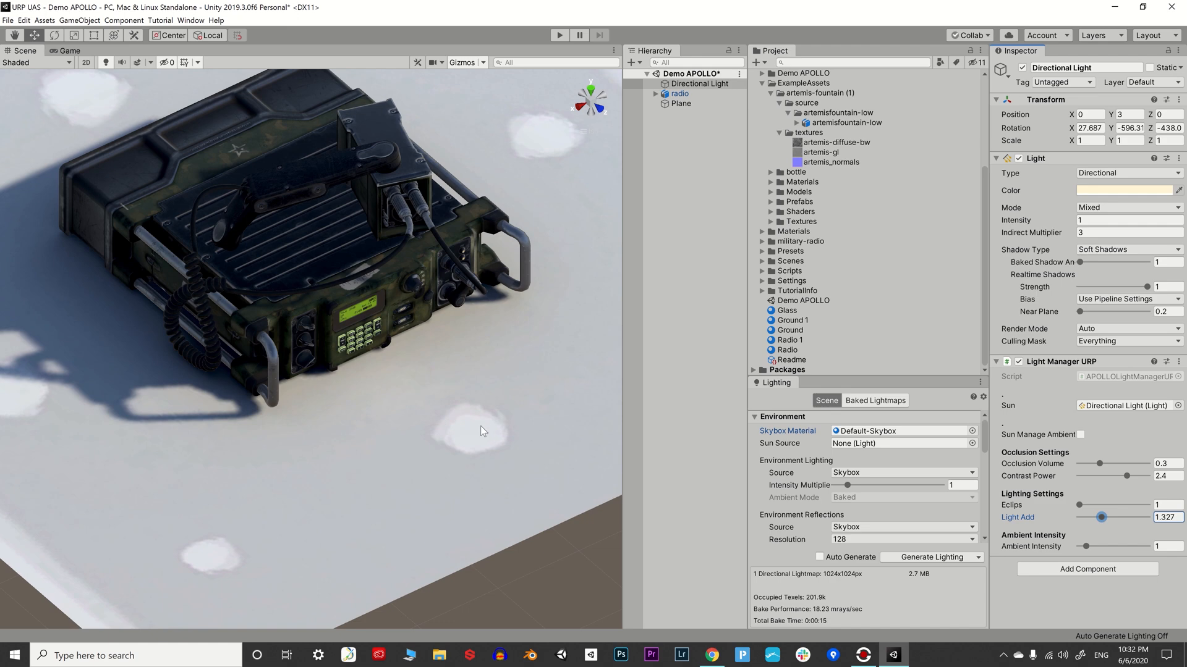
pyautogui.moveTo(1102, 522); pyautogui.dragTo(1153, 547)
# - Enable Use Color on the Plane's Ground material and try a light grey Main Color of E0E0E0
pyautogui.keyDown('alt'); pyautogui.moveTo(497, 371); pyautogui.dragTo(476, 443); pyautogui.keyUp('alt')
pyautogui.click(476, 443)
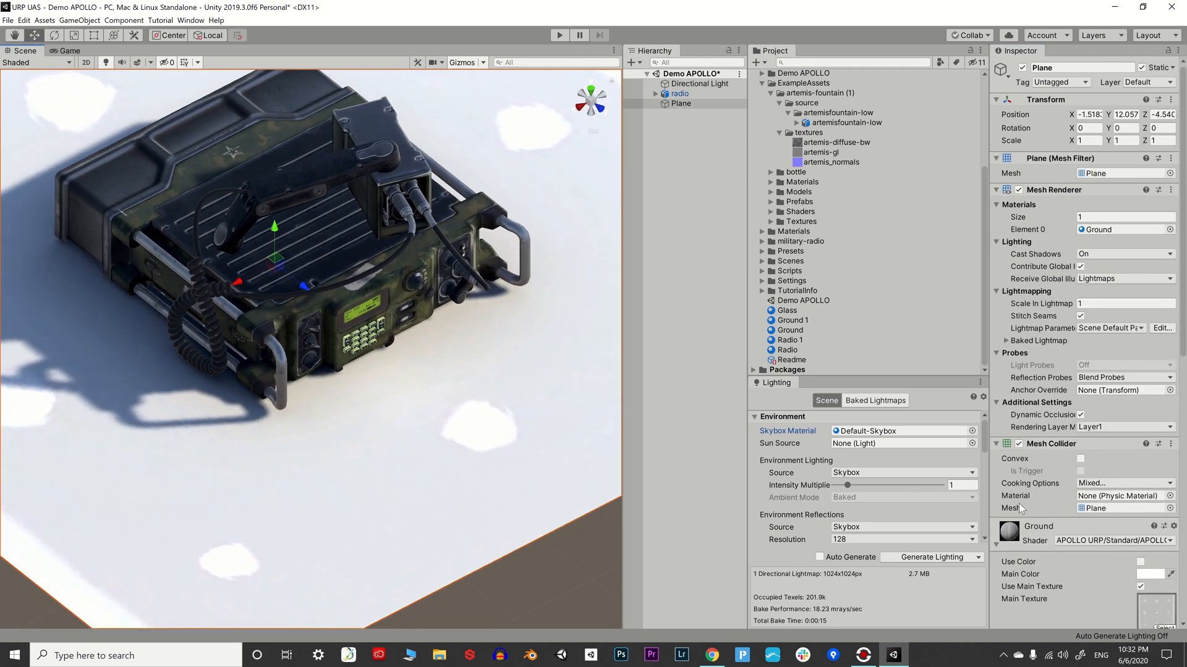
pyautogui.scroll(-4, 1097, 480)
pyautogui.click(1141, 451)
pyautogui.click(1150, 463)
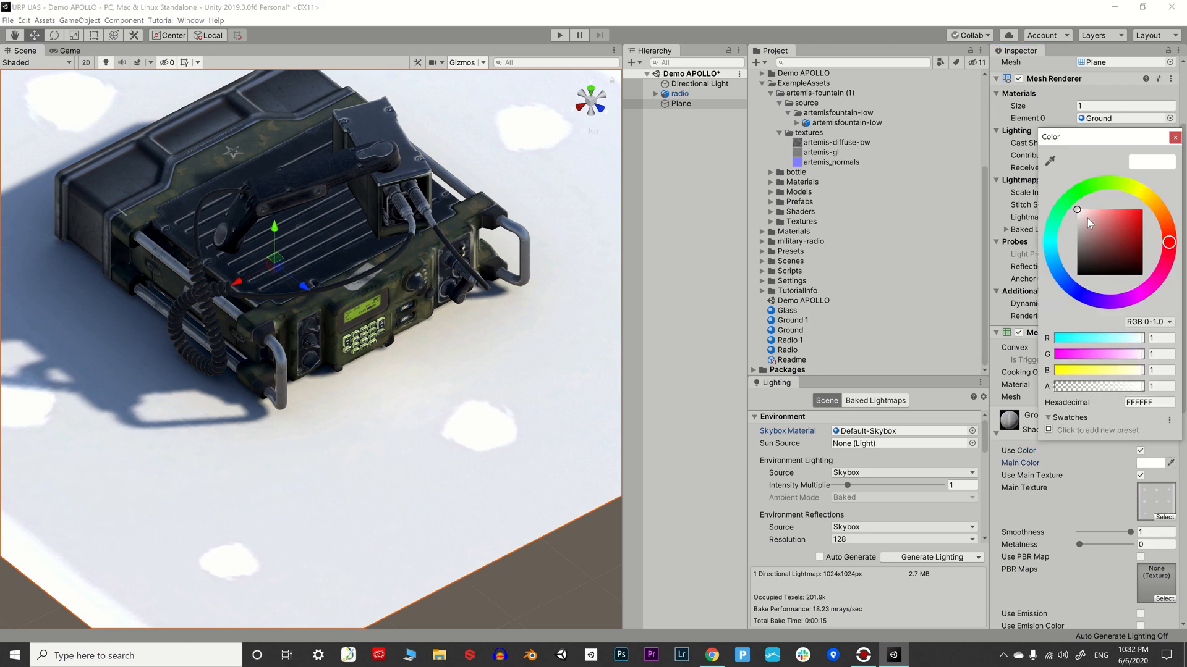
pyautogui.click(1078, 217)
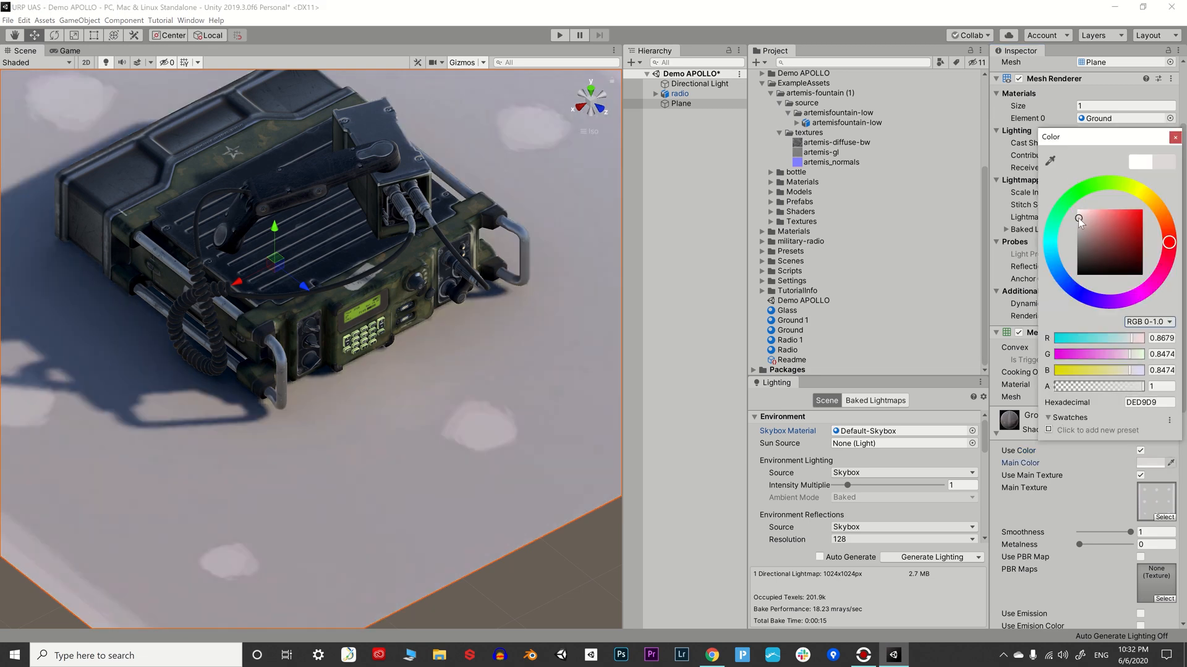
pyautogui.moveTo(1073, 217)
pyautogui.mouseDown()
pyautogui.moveTo(1067, 228)
pyautogui.moveTo(1061, 209)
pyautogui.mouseUp()
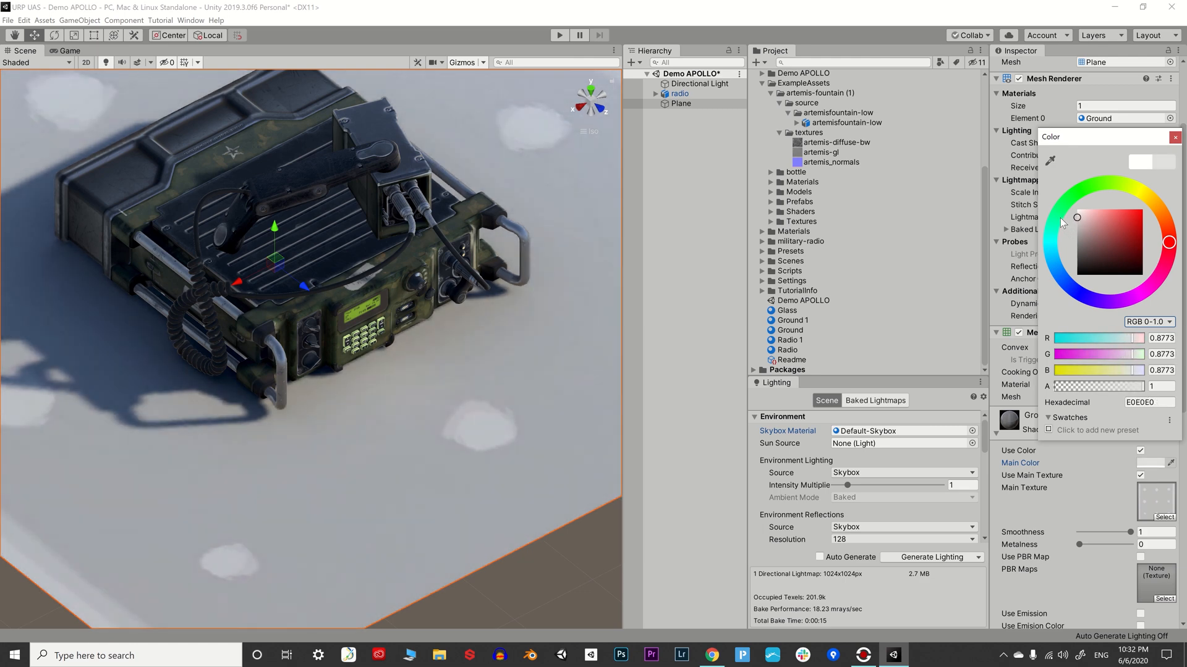
pyautogui.click(1174, 139)
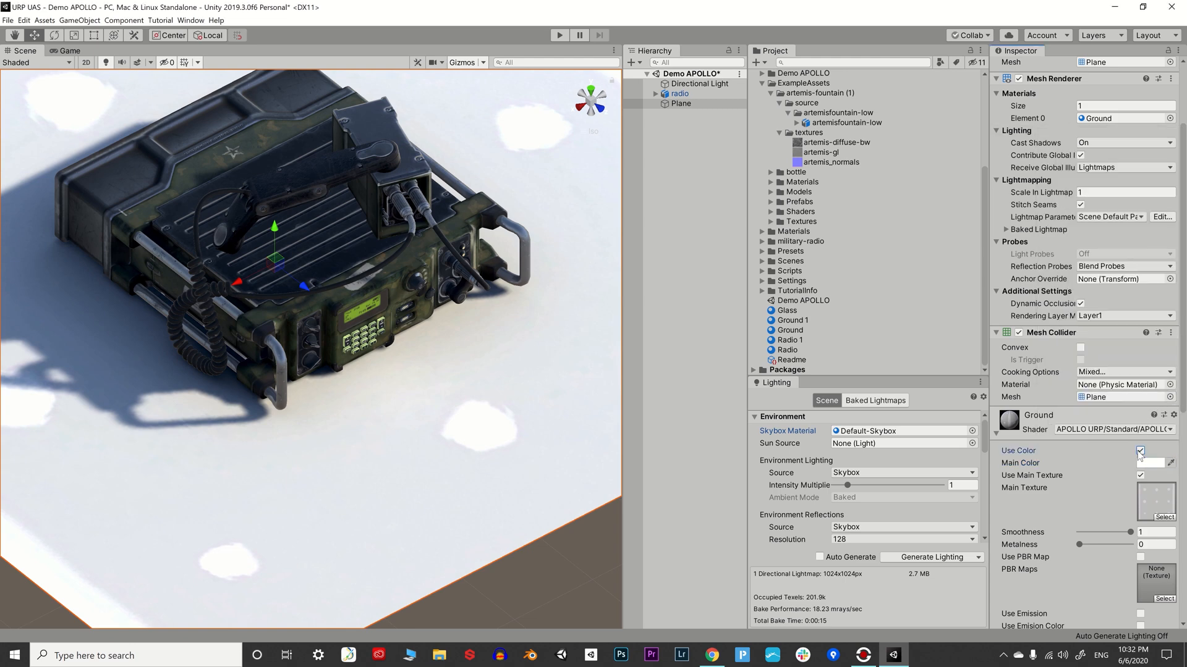
# - Select the Directional Light, frame the whole radio, and set the Light Manager's Eclips to 1.491
pyautogui.click(711, 83)
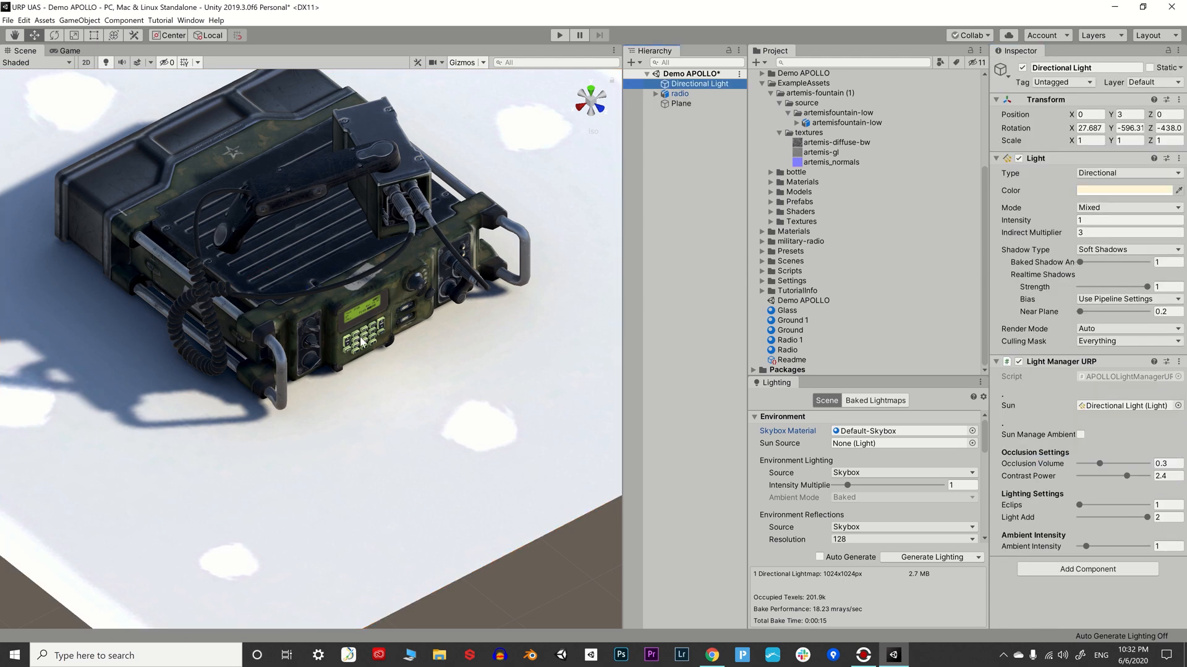
pyautogui.moveTo(380, 331); pyautogui.dragTo(410, 384, button='middle')
pyautogui.keyDown('alt'); pyautogui.moveTo(410, 384); pyautogui.dragTo(302, 376); pyautogui.keyUp('alt')
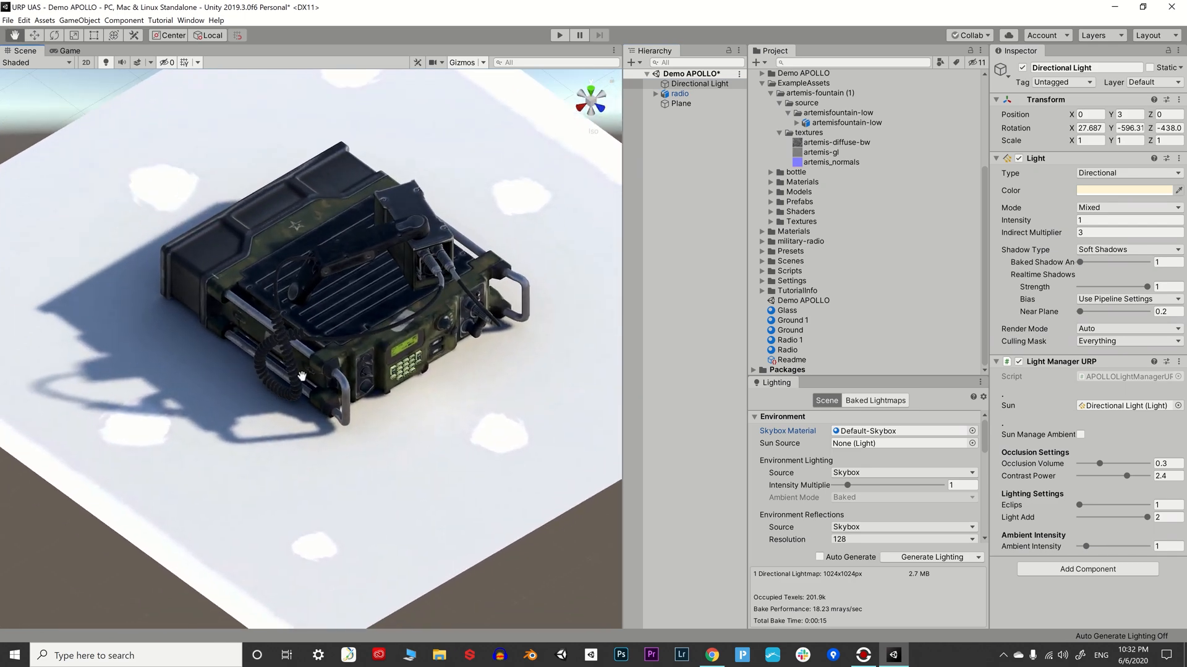
pyautogui.moveTo(394, 436); pyautogui.dragTo(395, 421, button='middle')
pyautogui.scroll(2, 396, 421)
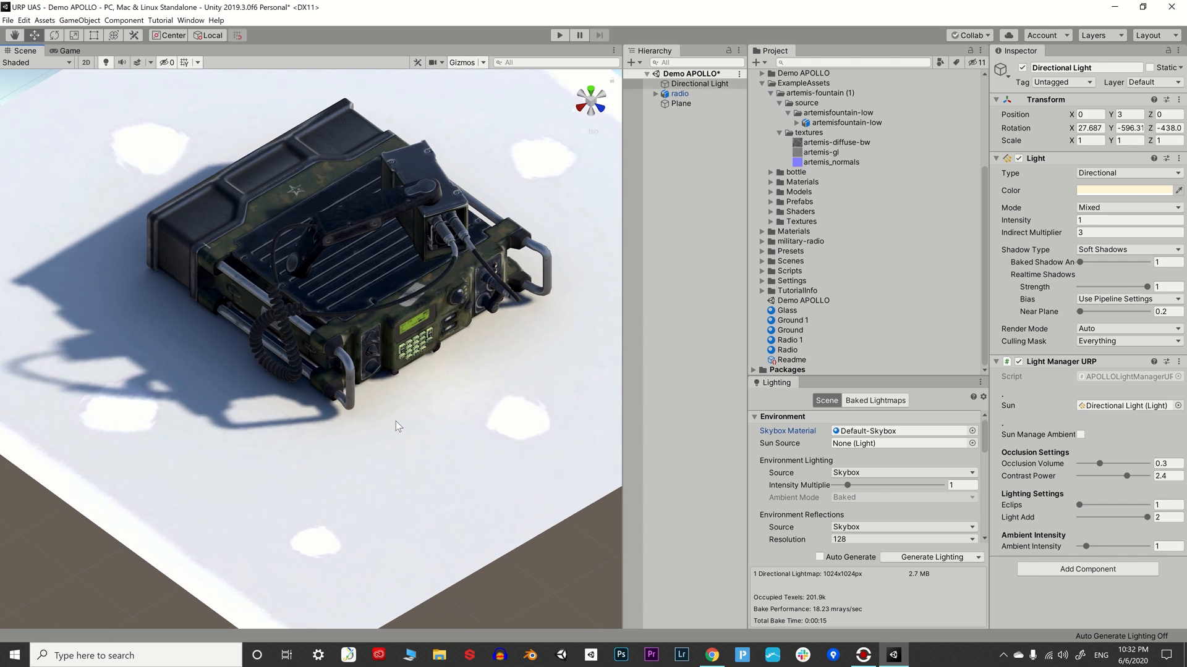
pyautogui.click(1079, 505)
pyautogui.moveTo(1080, 508); pyautogui.dragTo(1112, 517)
# - Compare the radio from higher and lower angles, and set the Light Manager's Eclips to 2
pyautogui.keyDown('alt'); pyautogui.moveTo(351, 345); pyautogui.dragTo(437, 401); pyautogui.keyUp('alt')
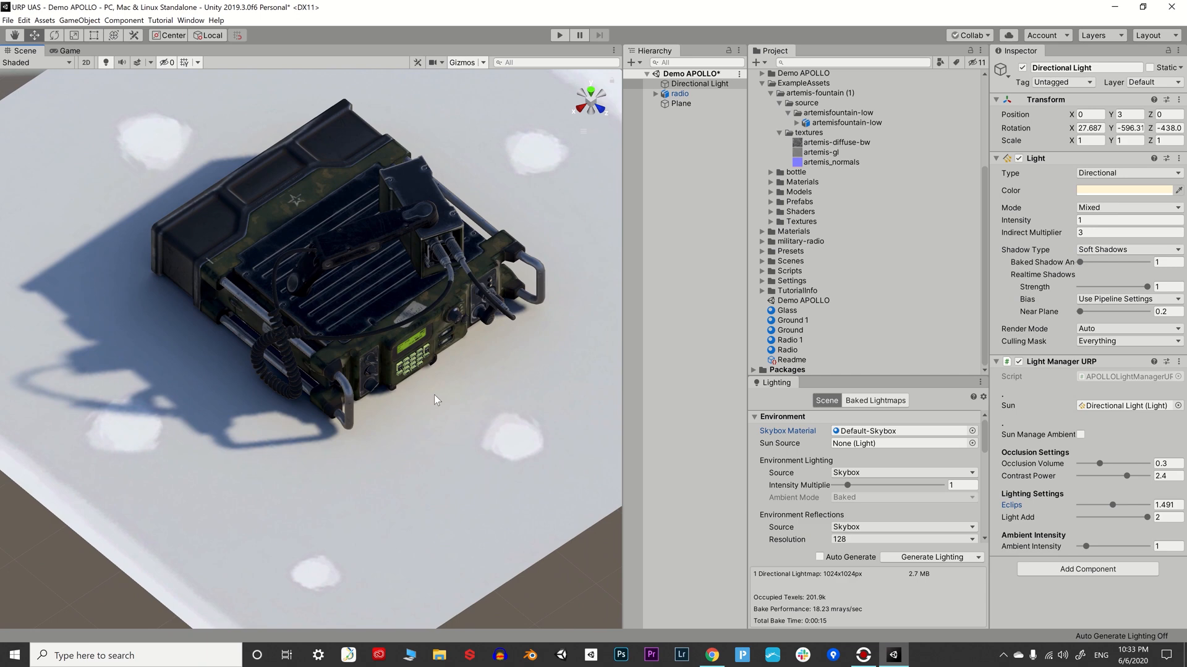
pyautogui.moveTo(394, 221)
pyautogui.keyDown('alt'); pyautogui.mouseDown()
pyautogui.moveTo(389, 281)
pyautogui.moveTo(377, 234)
pyautogui.mouseUp(); pyautogui.keyUp('alt')
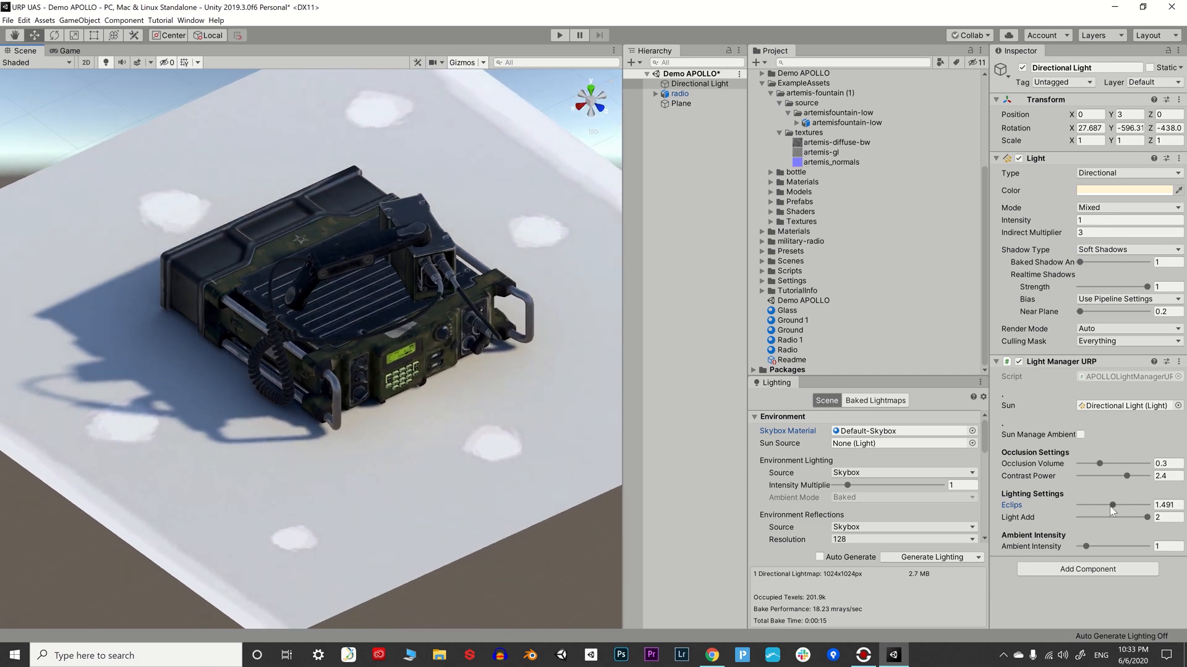
pyautogui.scroll(1, 374, 437)
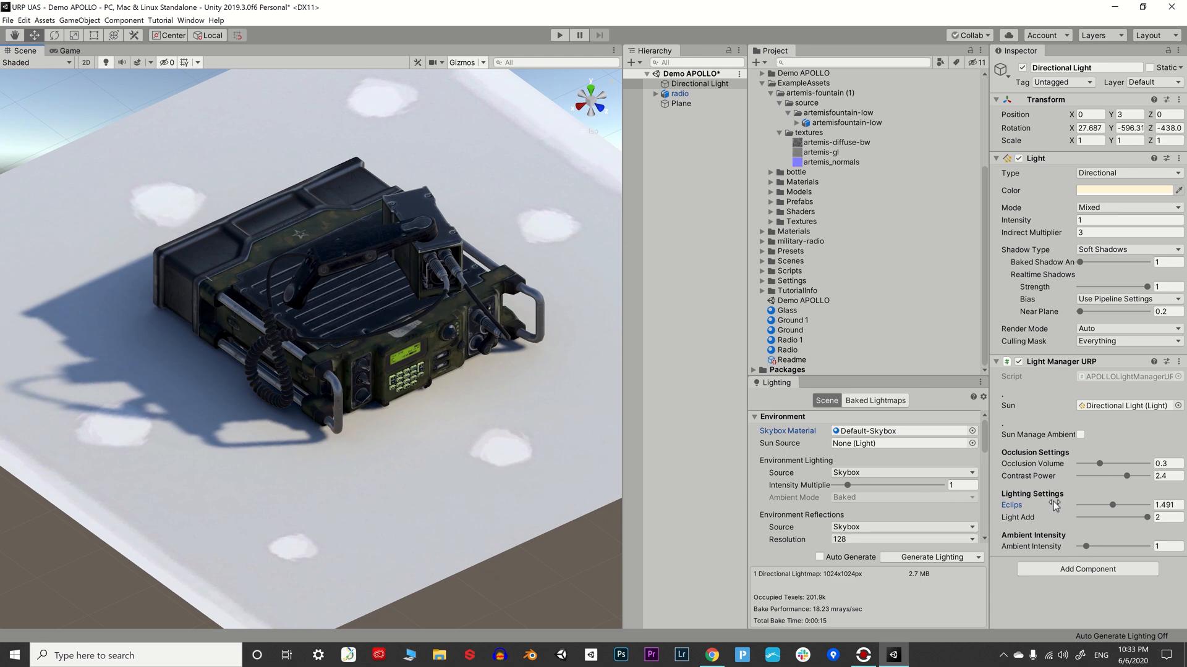
pyautogui.click(1113, 505)
pyautogui.moveTo(1115, 506); pyautogui.dragTo(1168, 513)
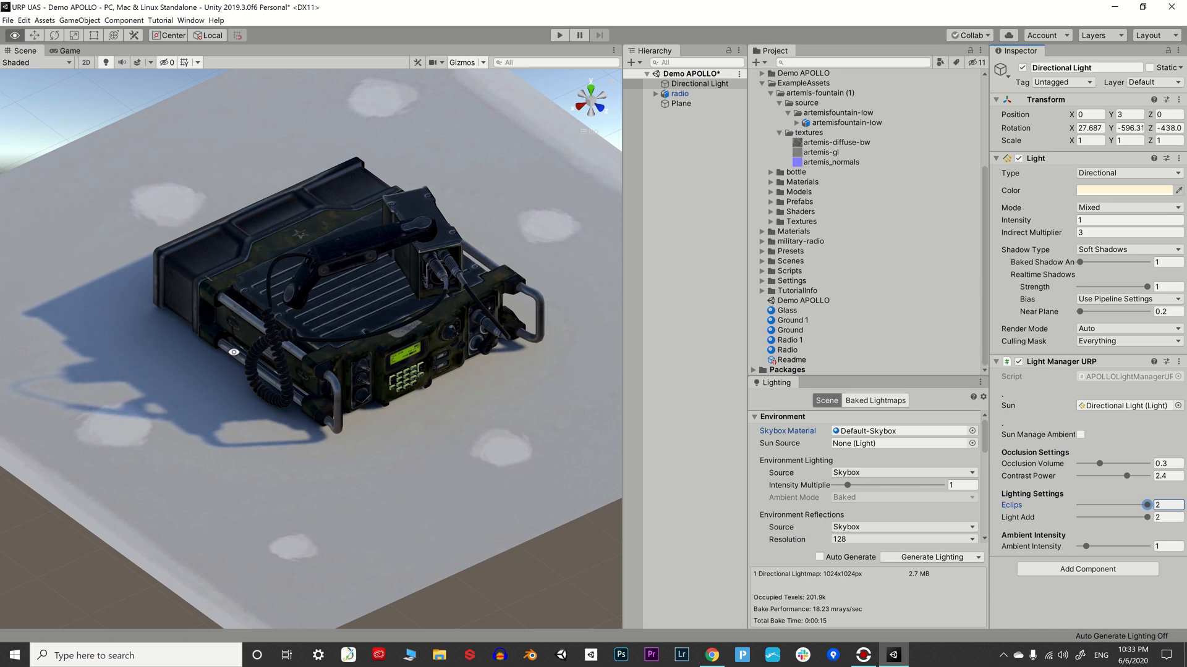
# - Examine the radio's handle, coiled cable and cast shadow on the ground up close with Eclips at 2
pyautogui.scroll(8, 325, 383)
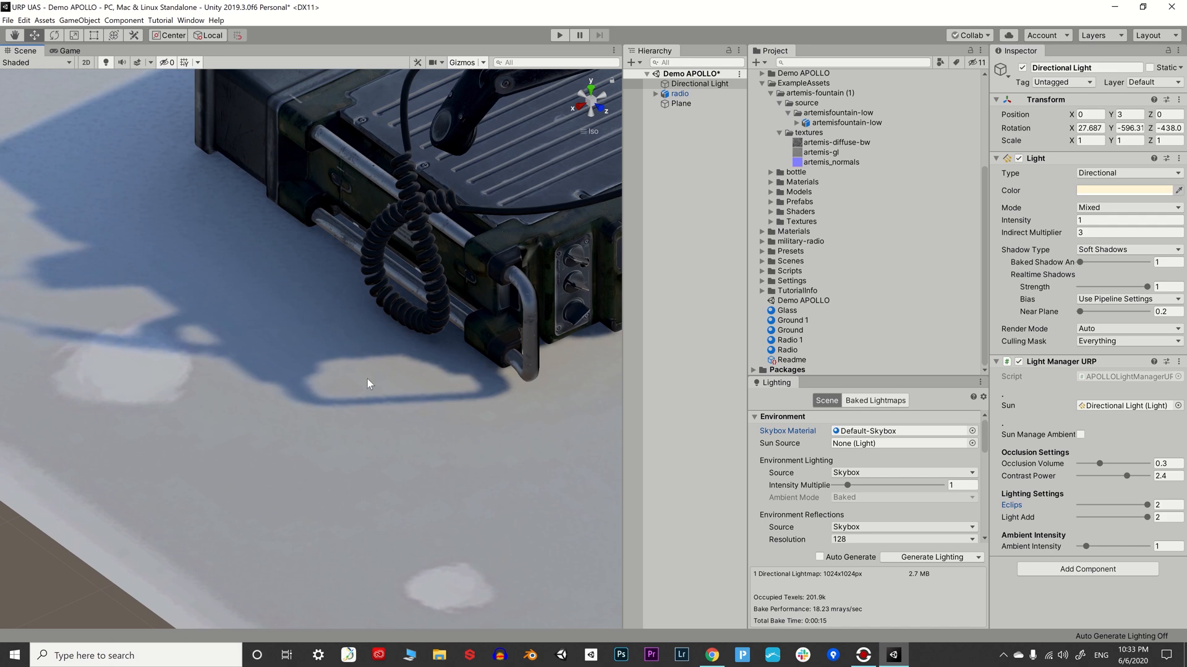
pyautogui.scroll(3, 328, 396)
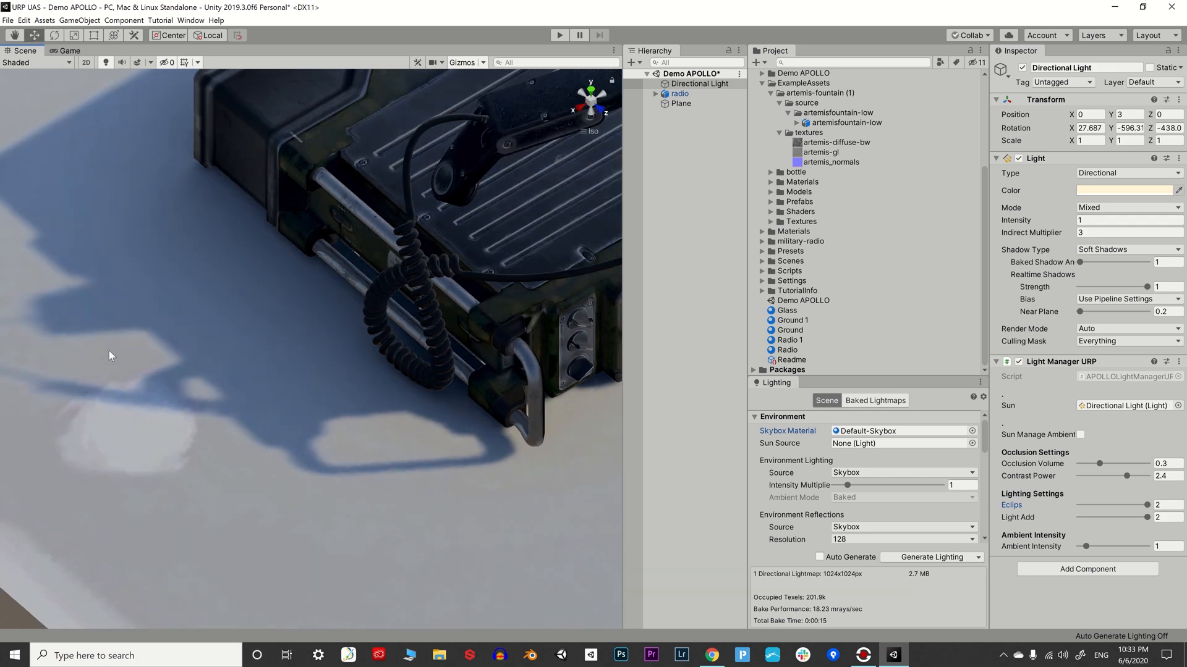
pyautogui.moveTo(110, 182); pyautogui.dragTo(196, 365, button='middle')
pyautogui.scroll(-3, 408, 236)
pyautogui.moveTo(401, 383); pyautogui.dragTo(286, 376, button='middle')
pyautogui.scroll(-3, 357, 384)
pyautogui.moveTo(357, 384); pyautogui.dragTo(336, 383, button='middle')
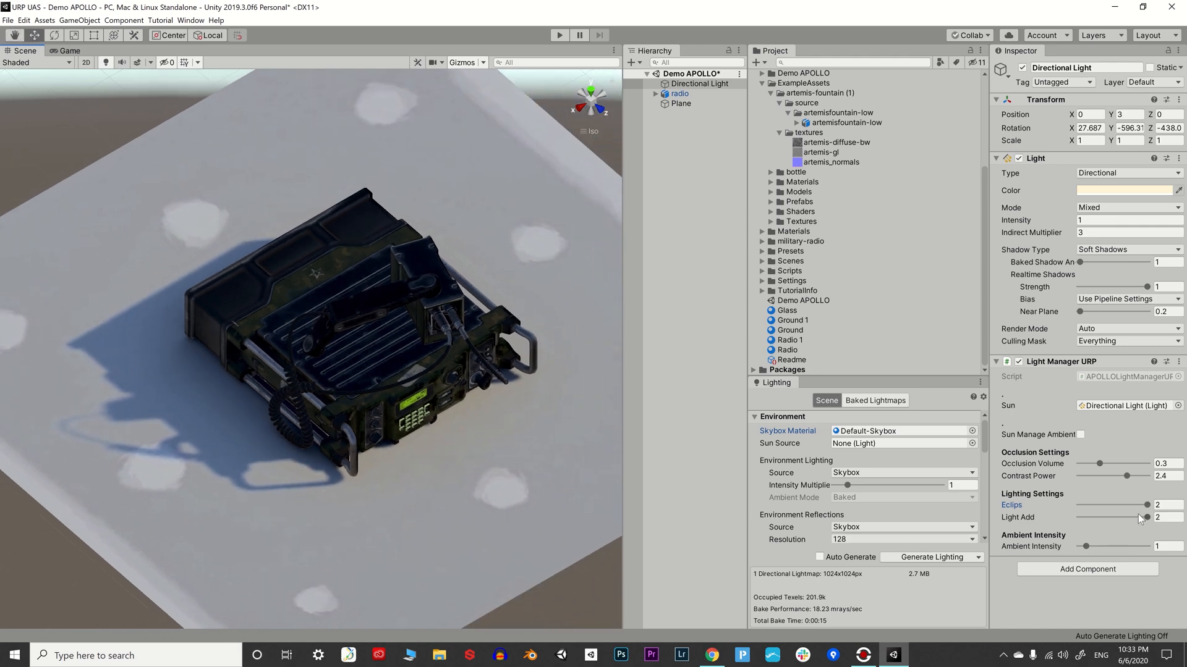
# - Set the Light Manager's Light Add to 1 and view the whole radio on the ground
pyautogui.moveTo(1146, 520); pyautogui.dragTo(1002, 532)
pyautogui.scroll(-1, 93, 382)
pyautogui.moveTo(93, 382); pyautogui.dragTo(90, 406, button='middle')
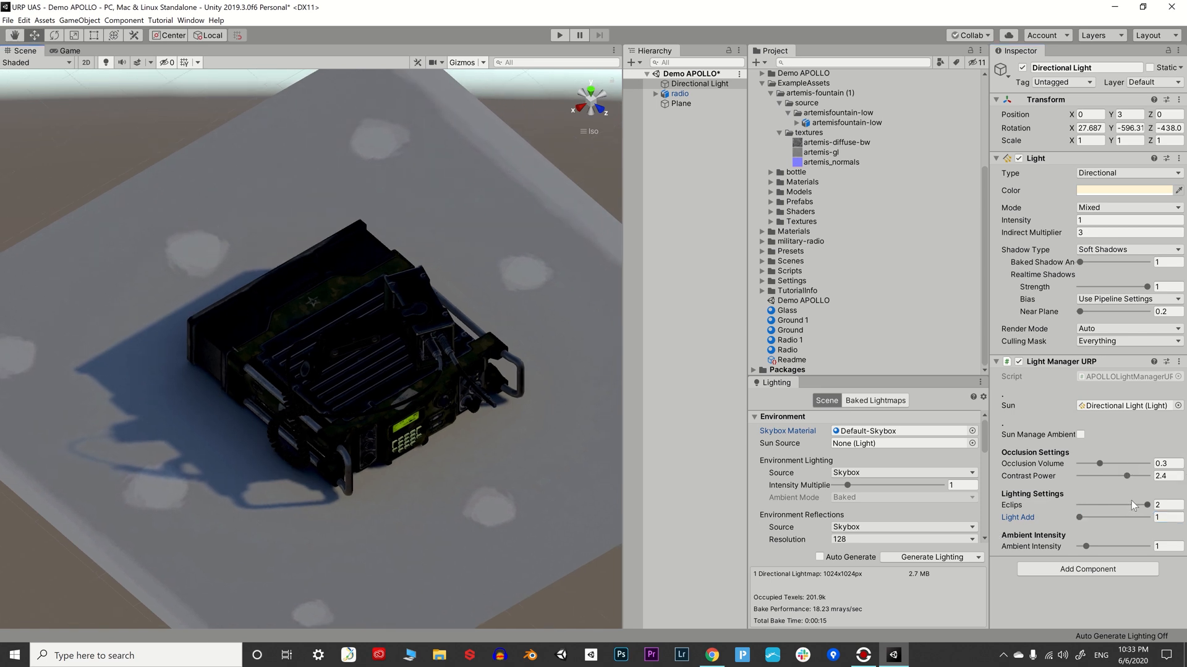
# - Try the extremes of the Light Manager's Contrast Power and Occlusion Volume, ending with Contrast Power at 1.53 and Occlusion Volume at 0
pyautogui.moveTo(1122, 476); pyautogui.dragTo(1049, 469)
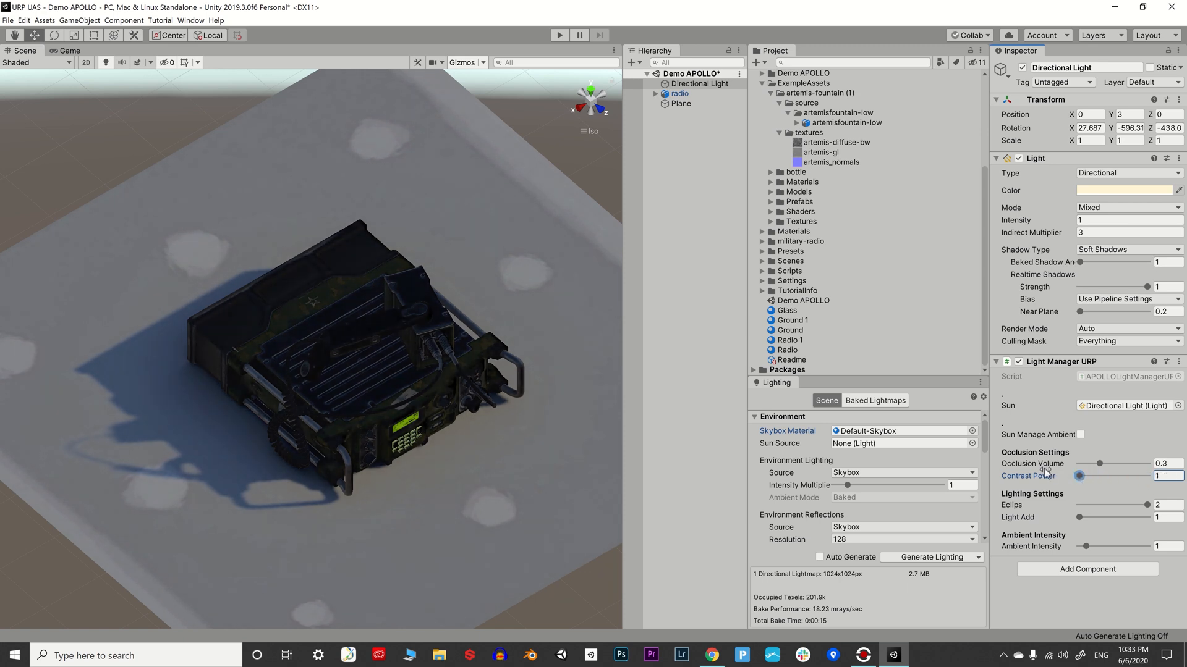
pyautogui.moveTo(1097, 462); pyautogui.dragTo(1071, 464)
pyautogui.click(1107, 463)
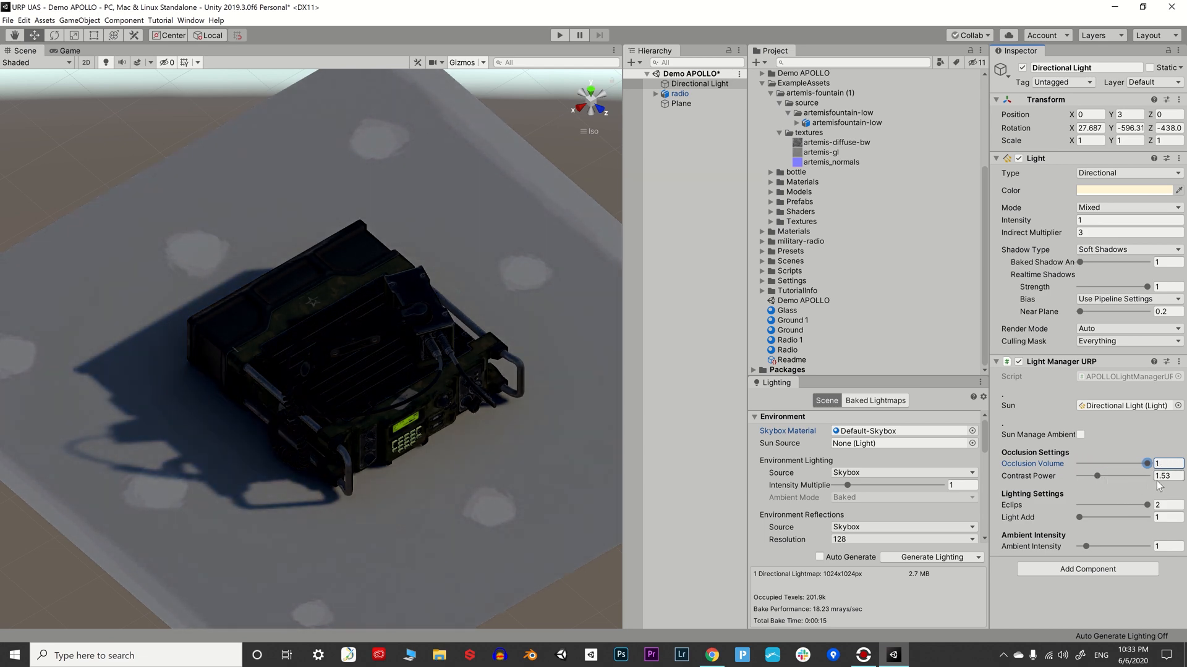
pyautogui.moveTo(1102, 477); pyautogui.dragTo(1043, 479)
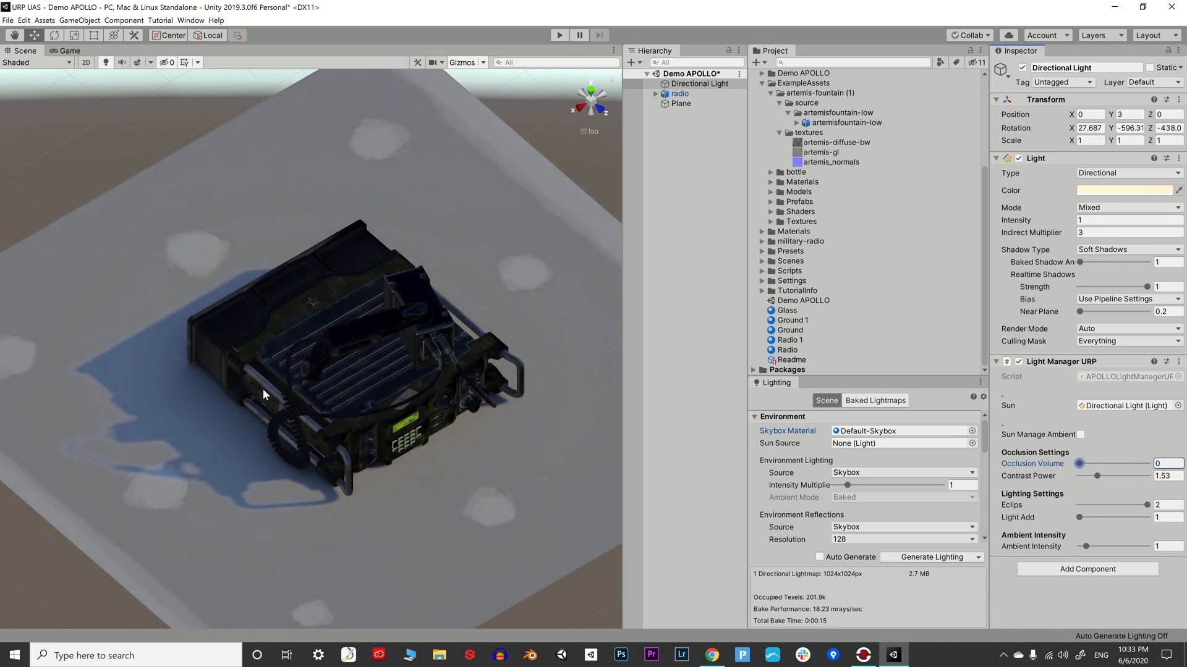
# - Examine the radio's shaded side and its cast shadow up close and from farther away with Occlusion Volume at 0
pyautogui.scroll(3, 315, 426)
pyautogui.scroll(2, 311, 417)
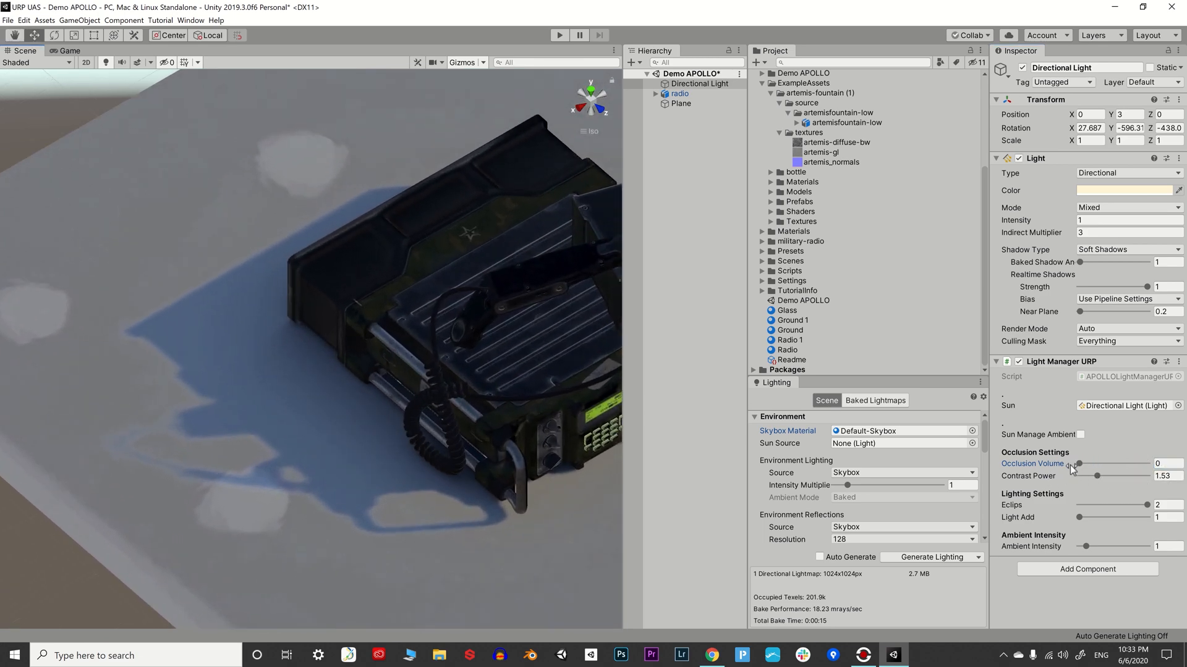
pyautogui.scroll(2, 261, 508)
pyautogui.scroll(-5, 407, 354)
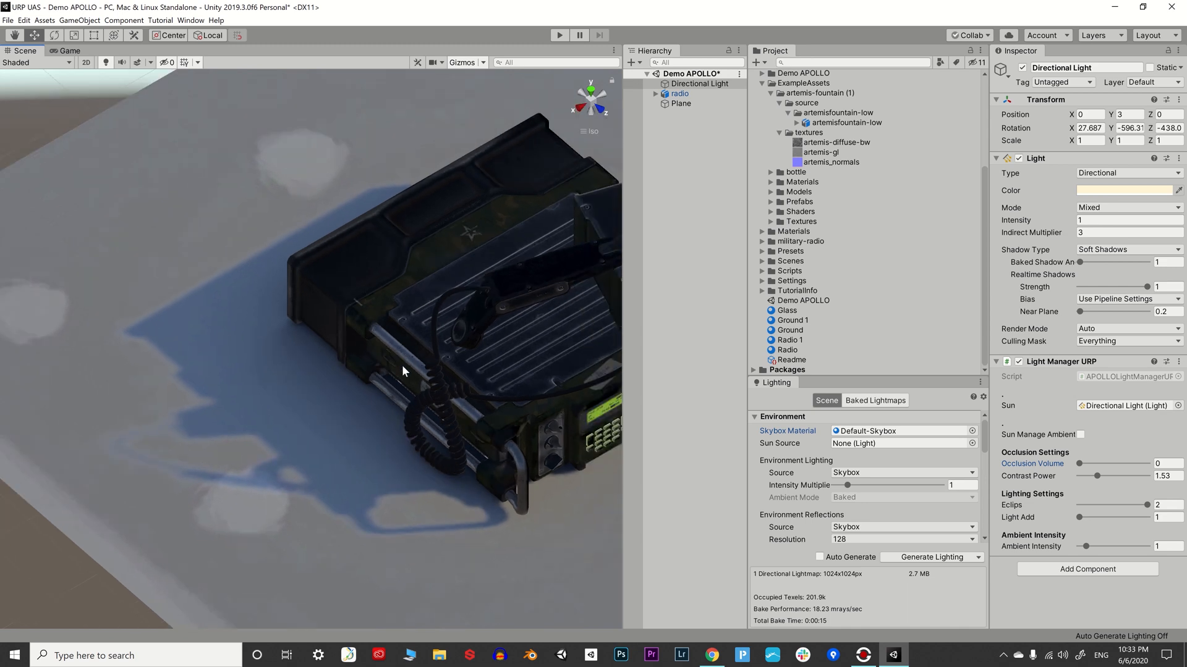
pyautogui.scroll(-2, 437, 409)
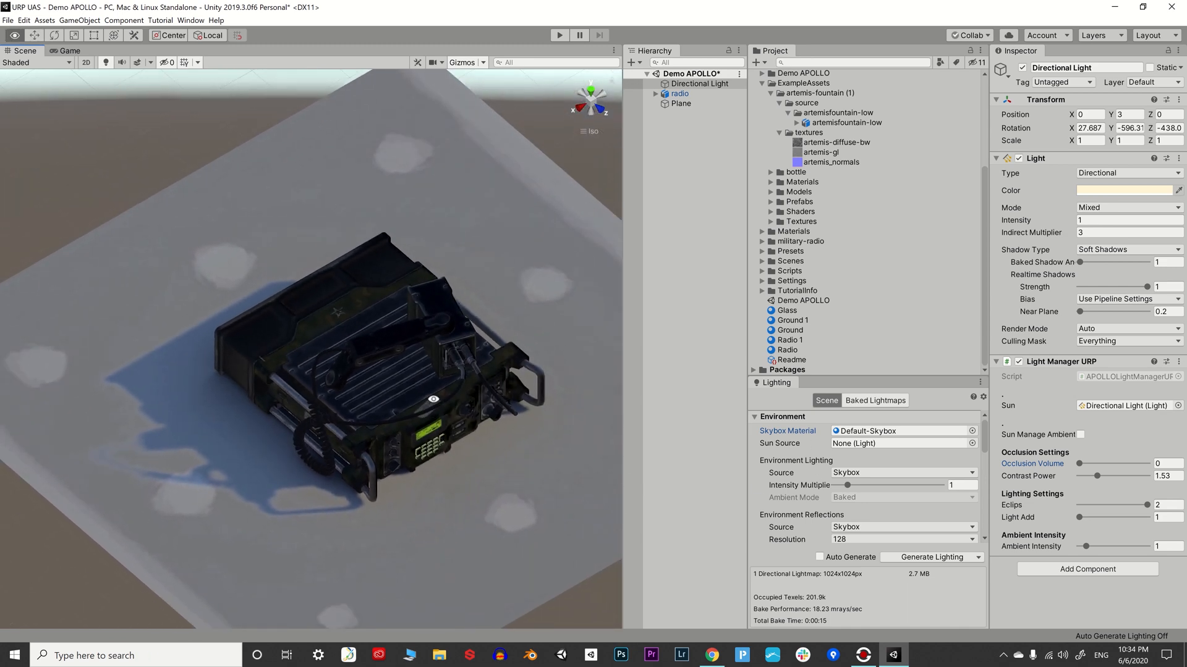
pyautogui.keyDown('alt'); pyautogui.moveTo(432, 414); pyautogui.dragTo(434, 392); pyautogui.keyUp('alt')
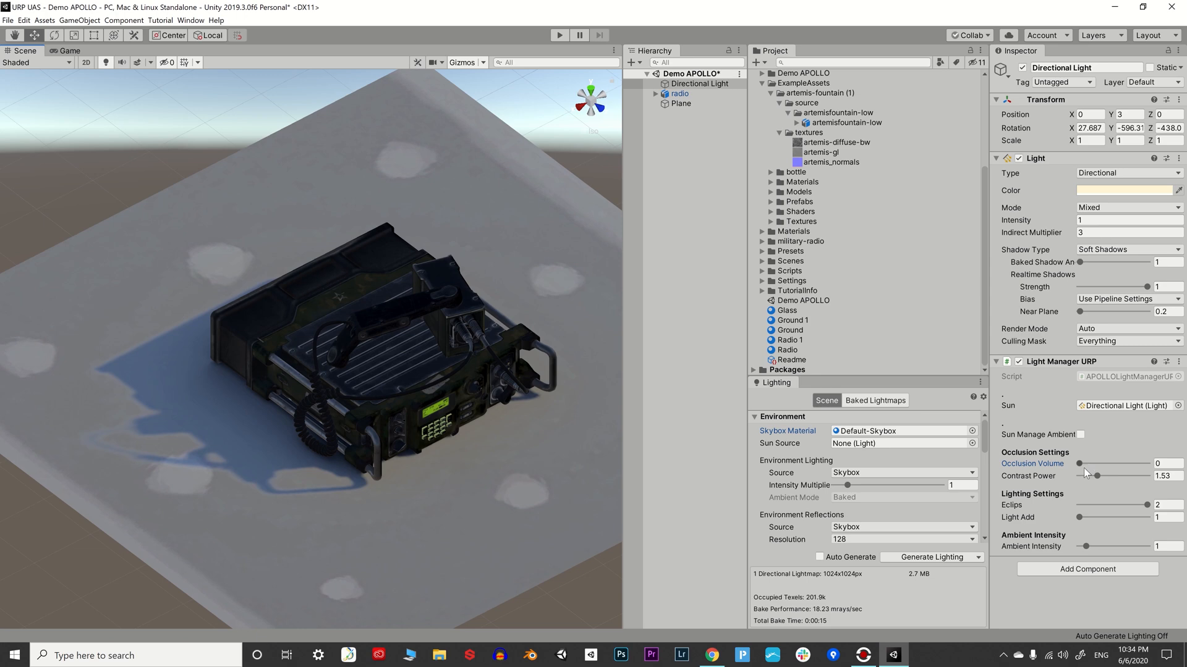
# - Set the Light Manager's Eclips to 1.327 and Occlusion Volume to 0.655, checking the radio's shaded side
pyautogui.moveTo(1085, 464); pyautogui.dragTo(1055, 463)
pyautogui.moveTo(1147, 506); pyautogui.dragTo(1100, 521)
pyautogui.keyDown('alt'); pyautogui.moveTo(474, 491); pyautogui.dragTo(398, 409); pyautogui.keyUp('alt')
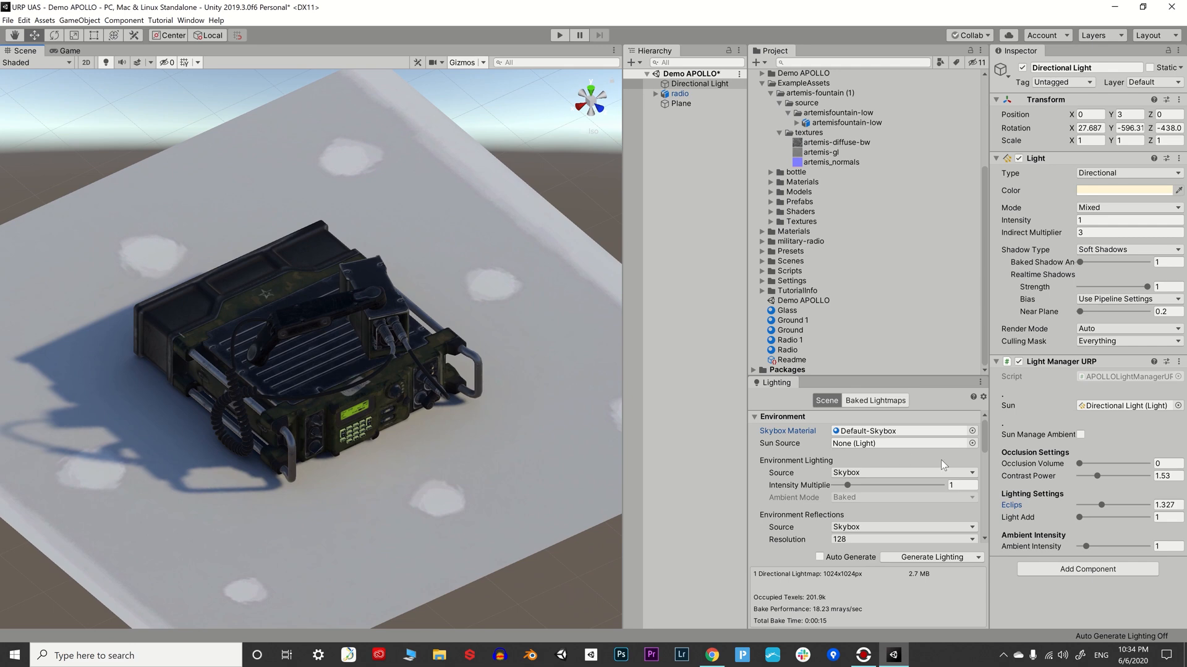
pyautogui.moveTo(1084, 465); pyautogui.dragTo(1117, 481)
pyautogui.scroll(6, 571, 458)
pyautogui.keyDown('alt'); pyautogui.moveTo(84, 447); pyautogui.dragTo(445, 408); pyautogui.keyUp('alt')
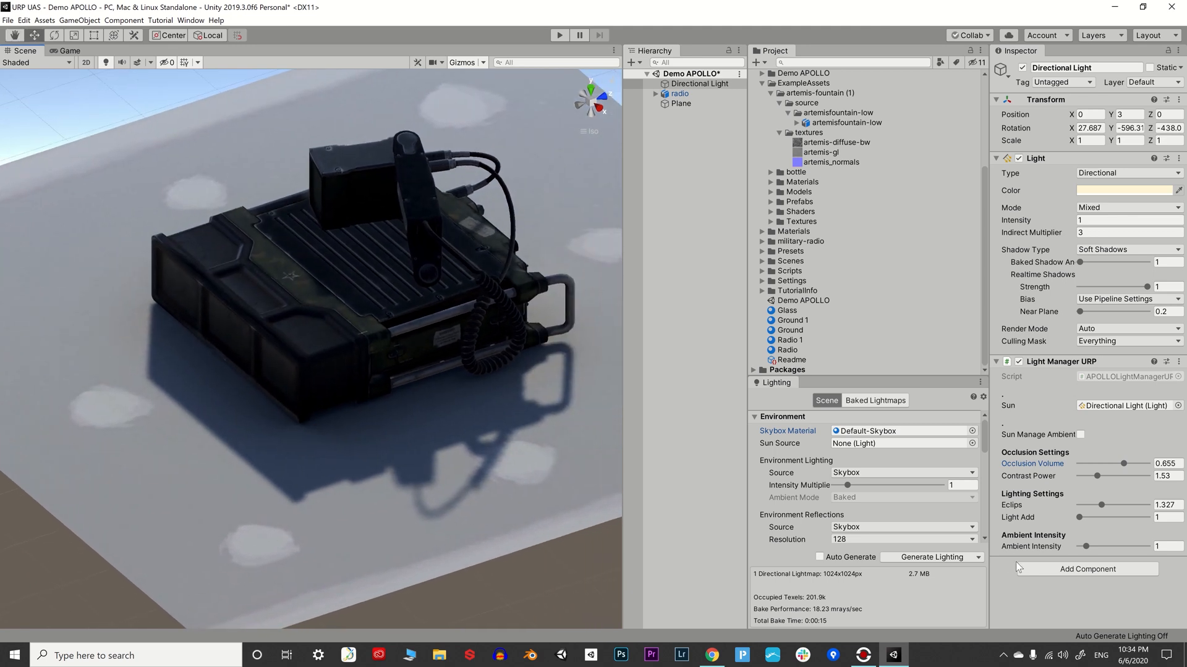
# - Set the Light Manager's Contrast Power to 1.91 and Light Add to 2, checking the radio from both sides
pyautogui.moveTo(1096, 476); pyautogui.dragTo(1110, 479)
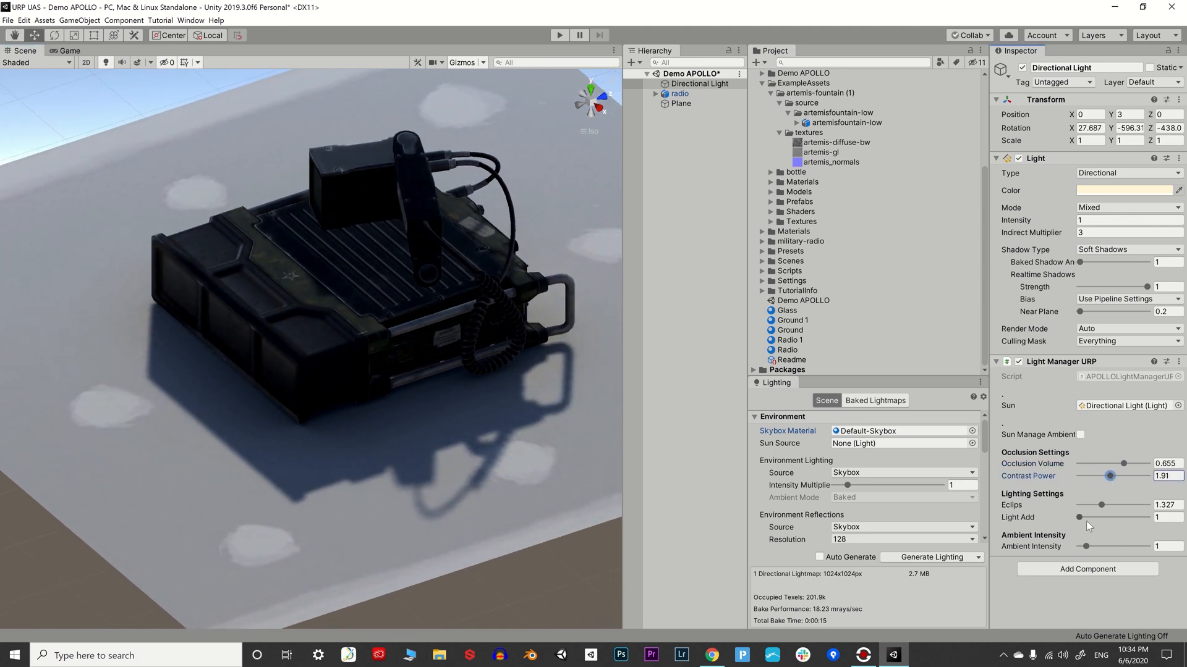
pyautogui.moveTo(1080, 517); pyautogui.dragTo(1148, 517)
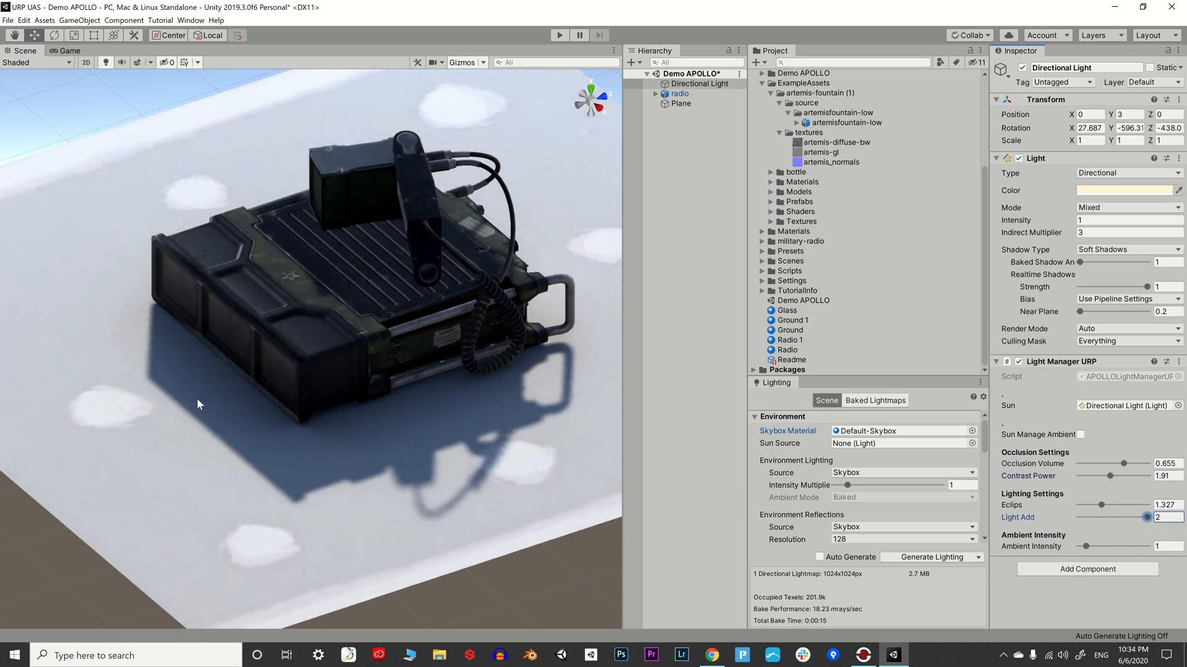
pyautogui.keyDown('alt'); pyautogui.moveTo(506, 367); pyautogui.dragTo(485, 422); pyautogui.keyUp('alt')
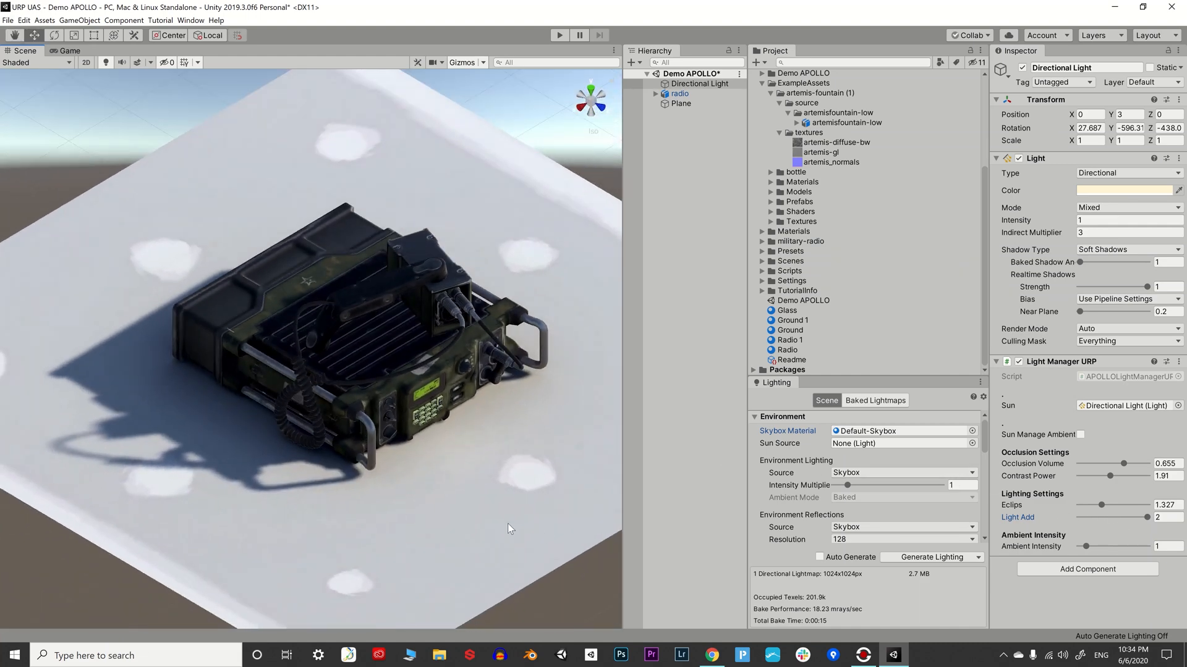
# - Inspect the ground beside the radio's front panel up close and set the Light Manager's Eclips to 1.609
pyautogui.moveTo(392, 508); pyautogui.dragTo(238, 416, button='middle')
pyautogui.keyDown('alt'); pyautogui.moveTo(238, 416); pyautogui.dragTo(501, 395, button='right'); pyautogui.keyUp('alt')
pyautogui.moveTo(404, 396); pyautogui.dragTo(302, 361, button='middle')
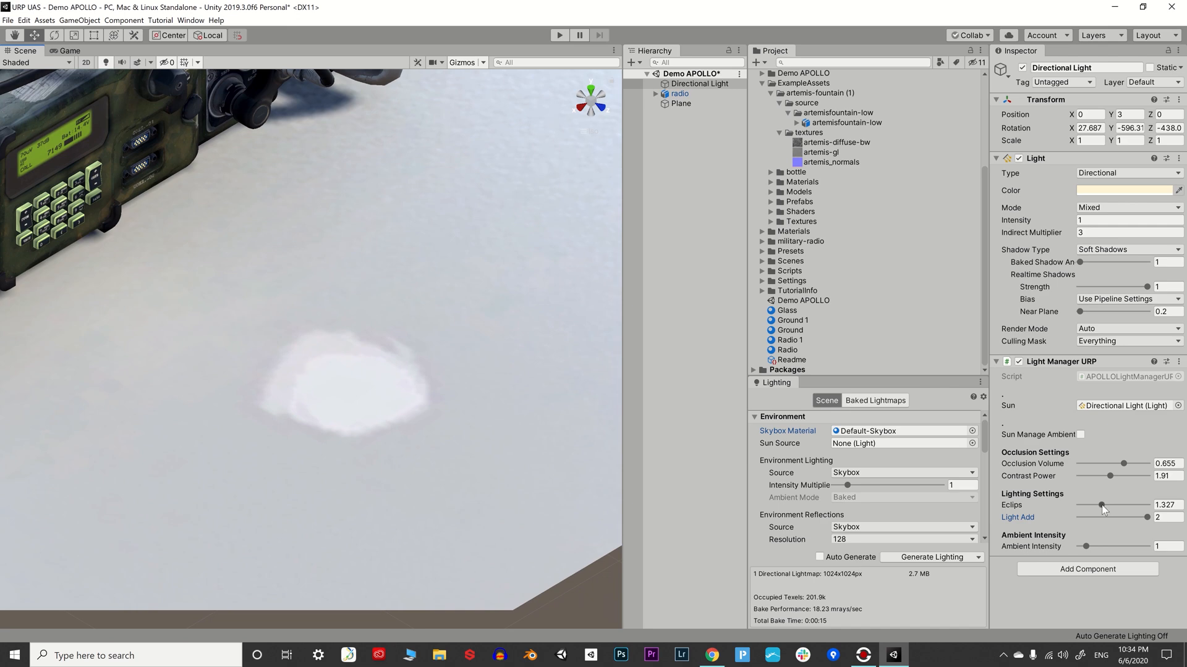
pyautogui.moveTo(1101, 505); pyautogui.dragTo(1120, 505)
pyautogui.keyDown('alt'); pyautogui.moveTo(404, 426); pyautogui.dragTo(324, 363, button='right'); pyautogui.keyUp('alt')
pyautogui.keyDown('alt'); pyautogui.moveTo(324, 363); pyautogui.dragTo(1073, 383); pyautogui.keyUp('alt')
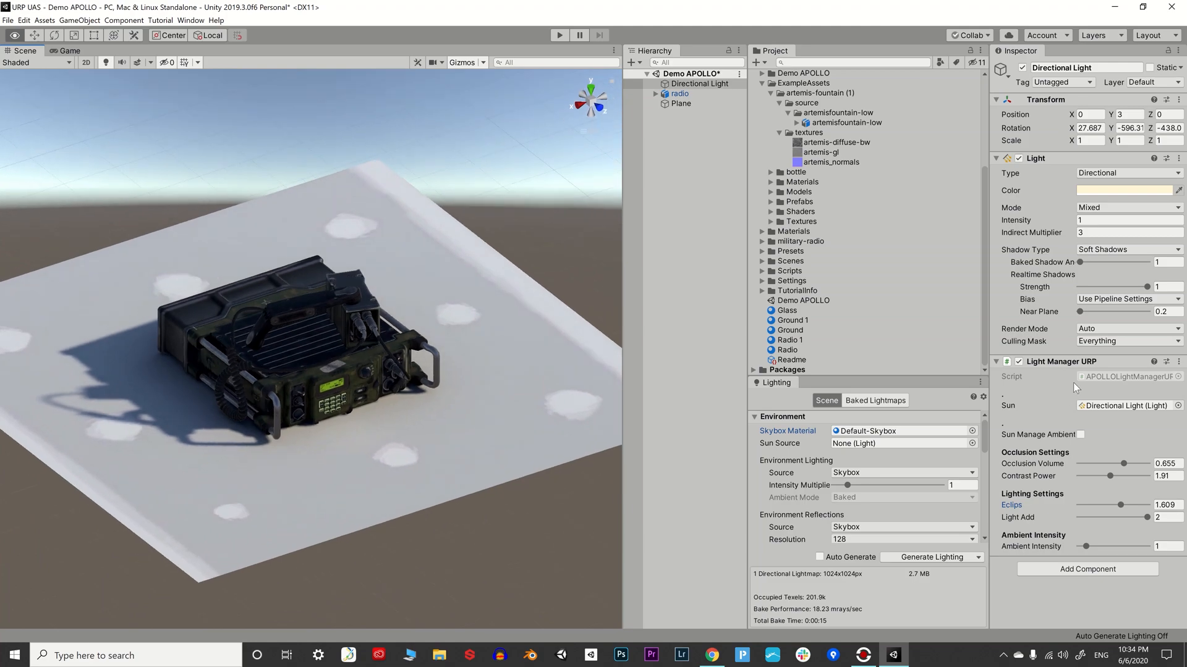